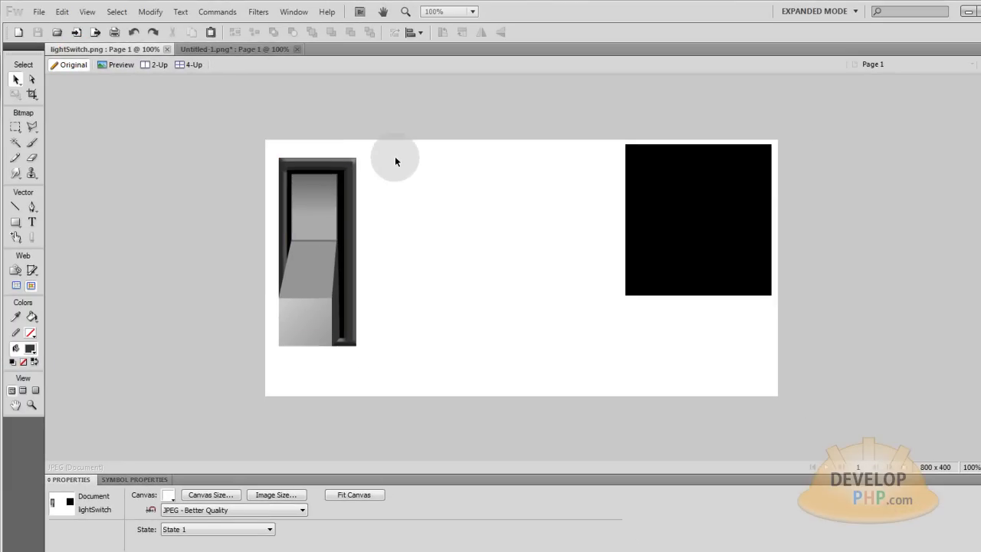
# Step: Duplicate the light switch artwork beside the original and flatten the copy into a single bitmap
pyautogui.moveTo(413, 131); pyautogui.dragTo(244, 369)
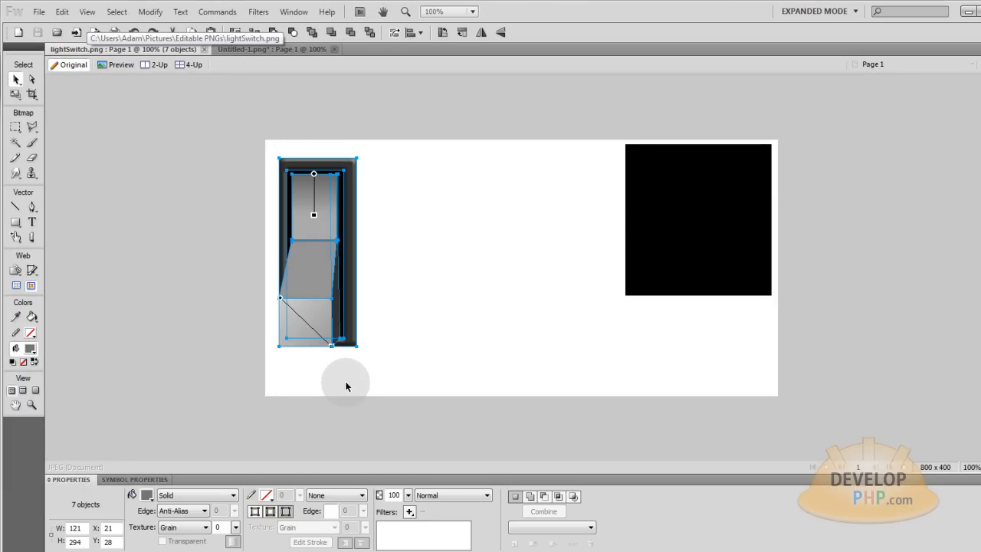
pyautogui.hotkey('ctrl', 'c')
pyautogui.moveTo(311, 274); pyautogui.dragTo(474, 274)
pyautogui.click(151, 12)
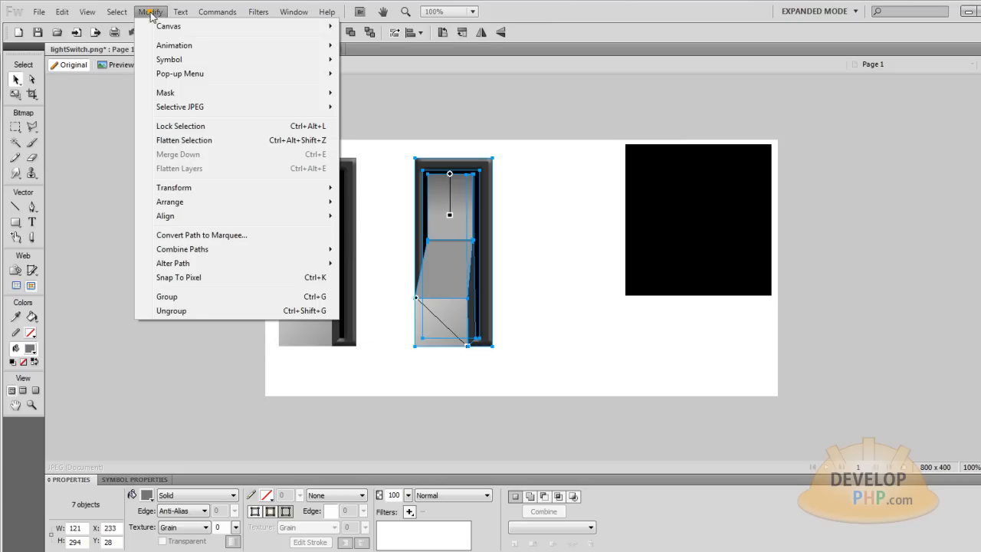
pyautogui.click(222, 140)
# Step: Scale the flattened switch copy down to about 43 × 105 px
pyautogui.click(15, 96)
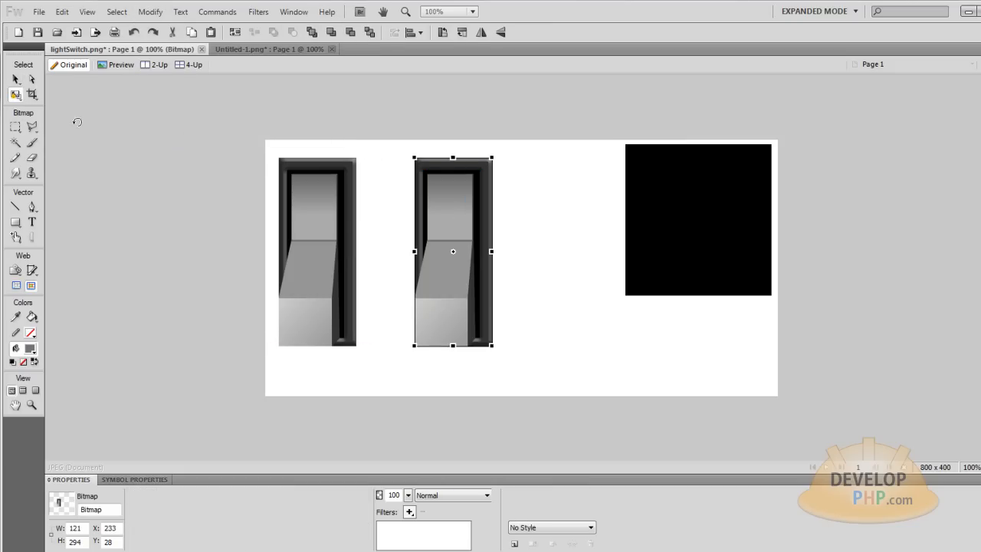
pyautogui.moveTo(489, 346); pyautogui.dragTo(460, 217)
pyautogui.click(15, 79)
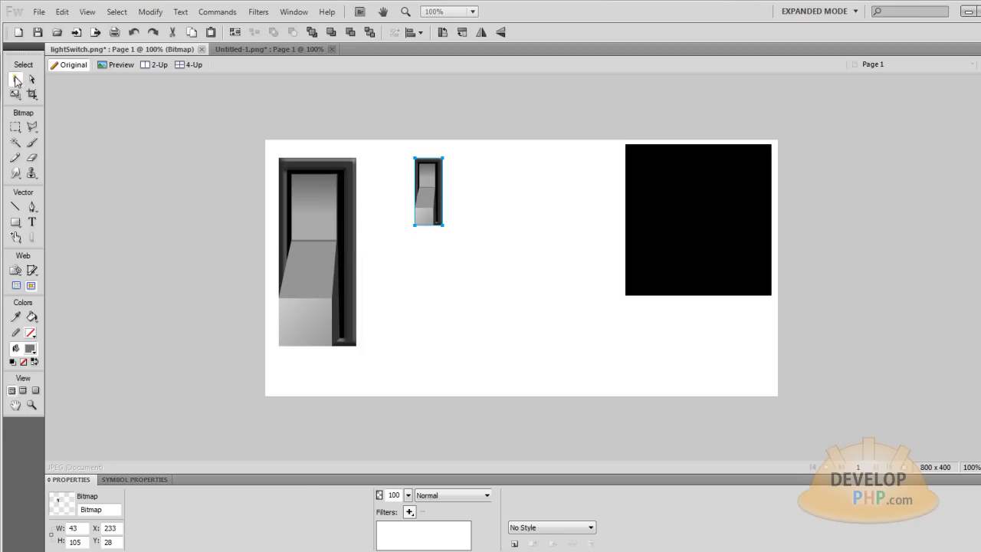
# Step: Cut the small switch bitmap and paste it into Untitled-1.png, just left of the existing switch beside the video title
pyautogui.click(108, 160)
pyautogui.click(427, 205)
pyautogui.hotkey('ctrl', 'x')
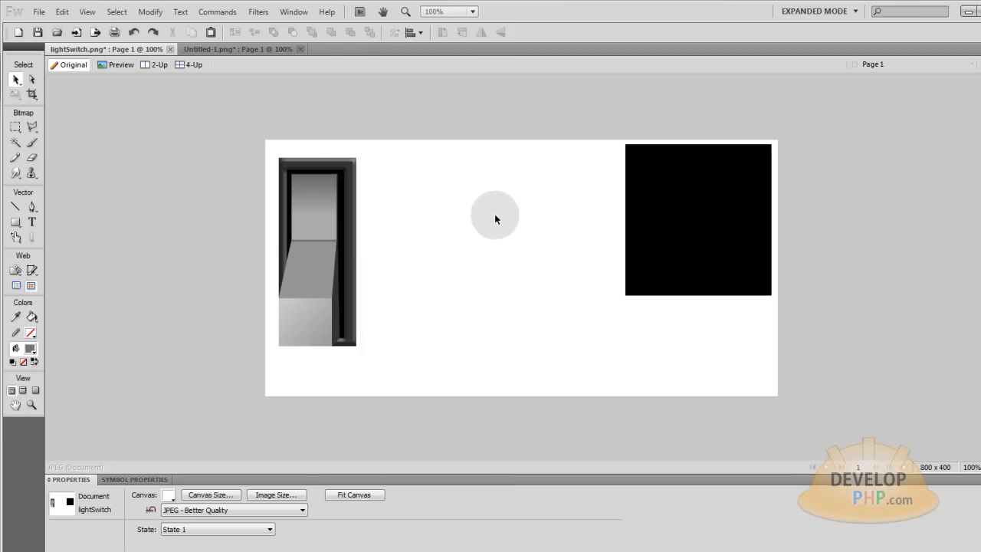
pyautogui.click(257, 49)
pyautogui.hotkey('ctrl', 'v')
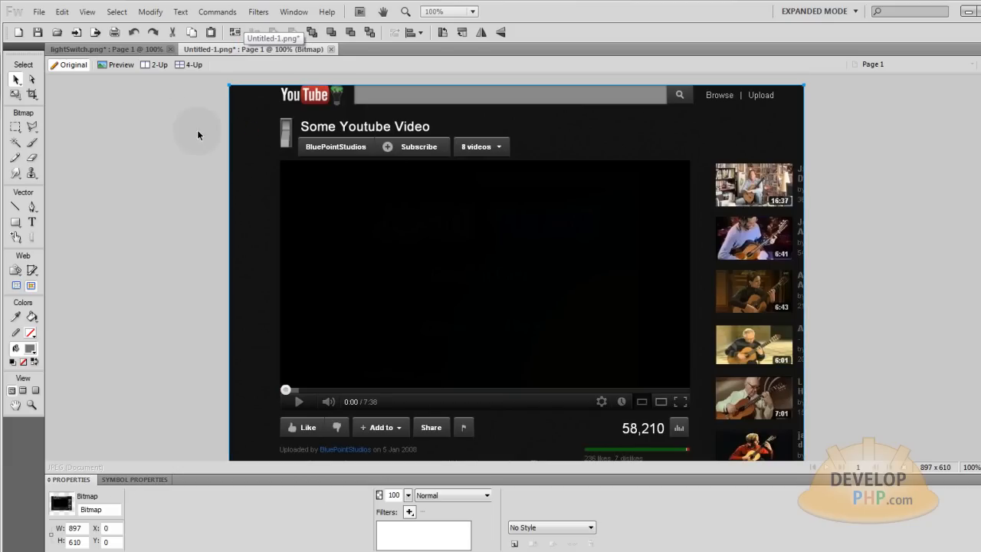
pyautogui.click(182, 136)
pyautogui.hotkey('ctrl', 'v')
pyautogui.moveTo(269, 160); pyautogui.dragTo(263, 163)
# Step: Scale the pasted switch to about 19 × 46 px to match the existing switch next to it
pyautogui.hotkey('ctrl', '=')
pyautogui.hotkey('ctrl', '=')
pyautogui.hotkey('ctrl', '=')
pyautogui.hotkey('ctrl', '=')
pyautogui.click(16, 95)
pyautogui.moveTo(161, 396); pyautogui.dragTo(244, 251)
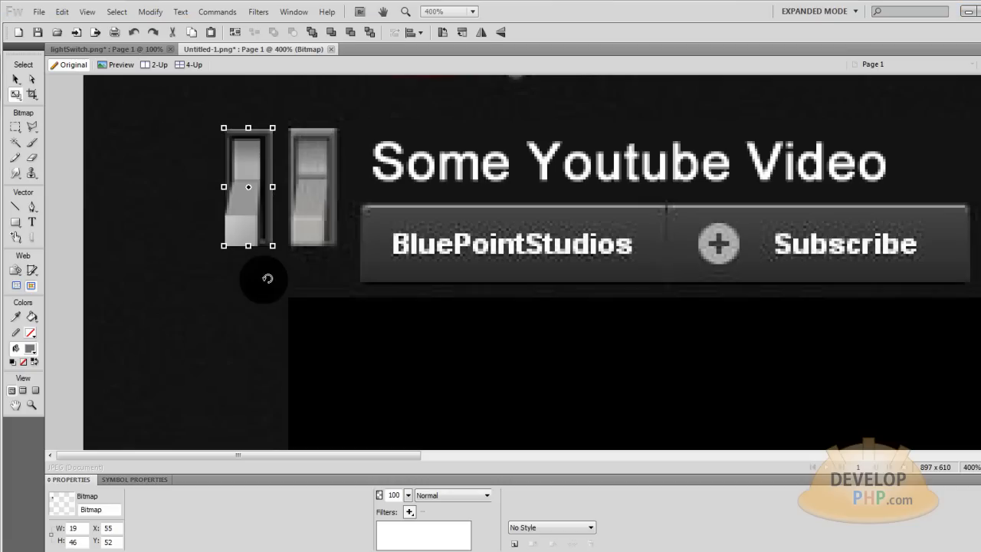
pyautogui.click(16, 79)
pyautogui.click(158, 158)
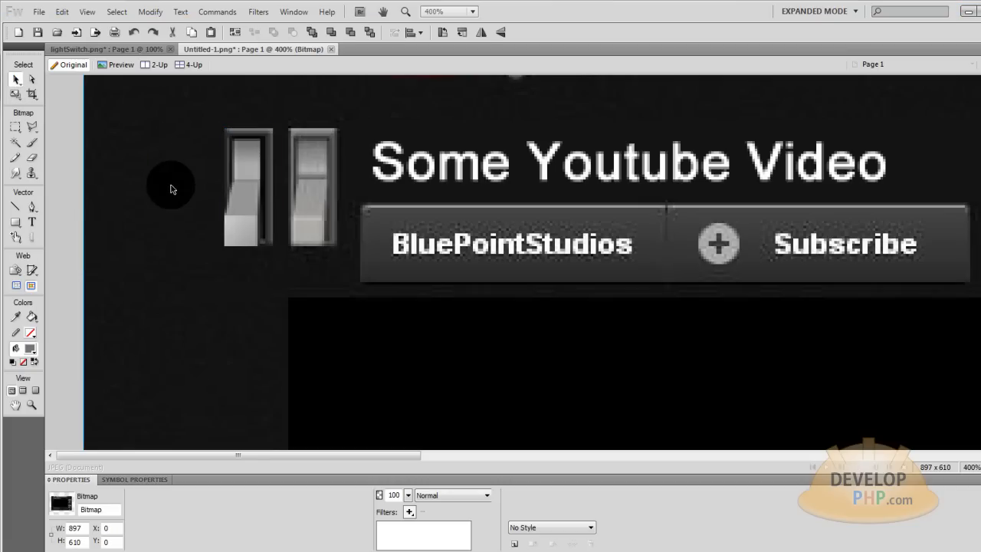
# Step: Compare the pasted switch with the existing one beside the video title, both at normal size and magnified
pyautogui.hotkey('ctrl', '1')
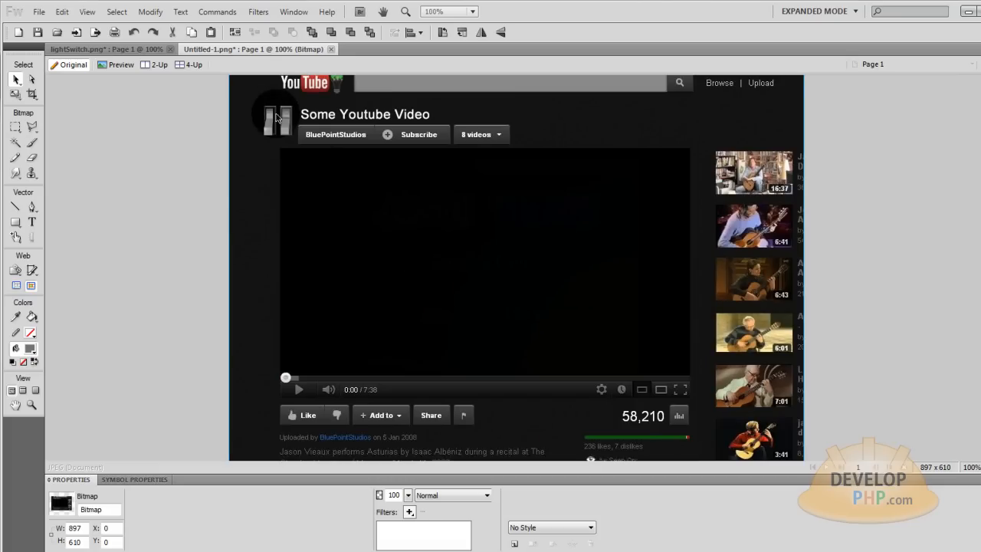
pyautogui.scroll(1, 179, 193)
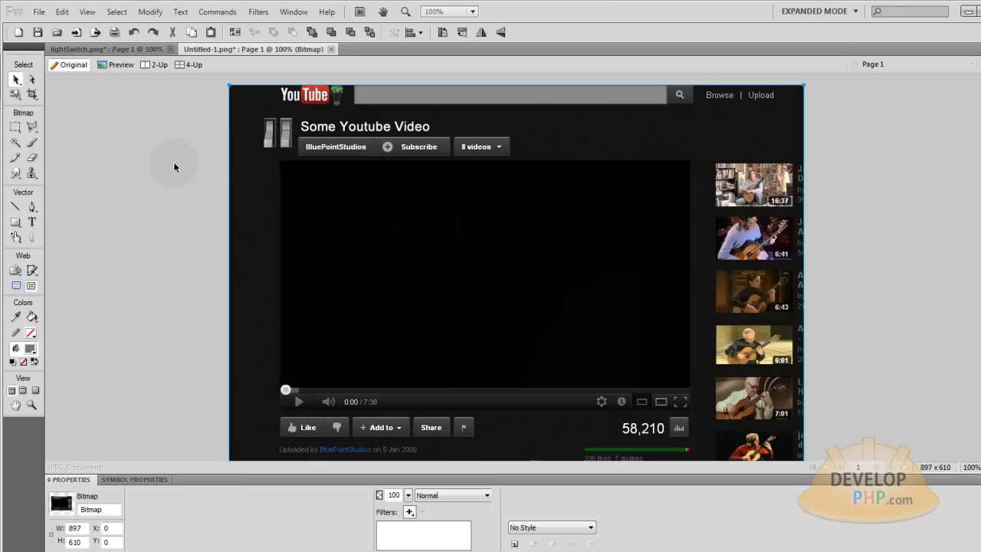
pyautogui.click(272, 149)
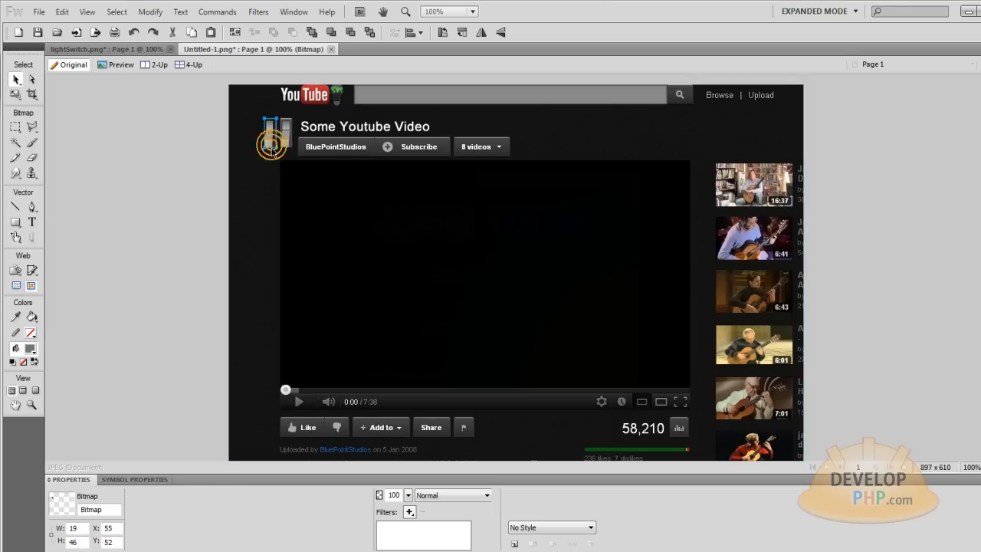
pyautogui.hotkey('ctrl', '=')
pyautogui.hotkey('ctrl', '=')
pyautogui.hotkey('ctrl', '=')
pyautogui.hotkey('ctrl', '=')
pyautogui.click(204, 223)
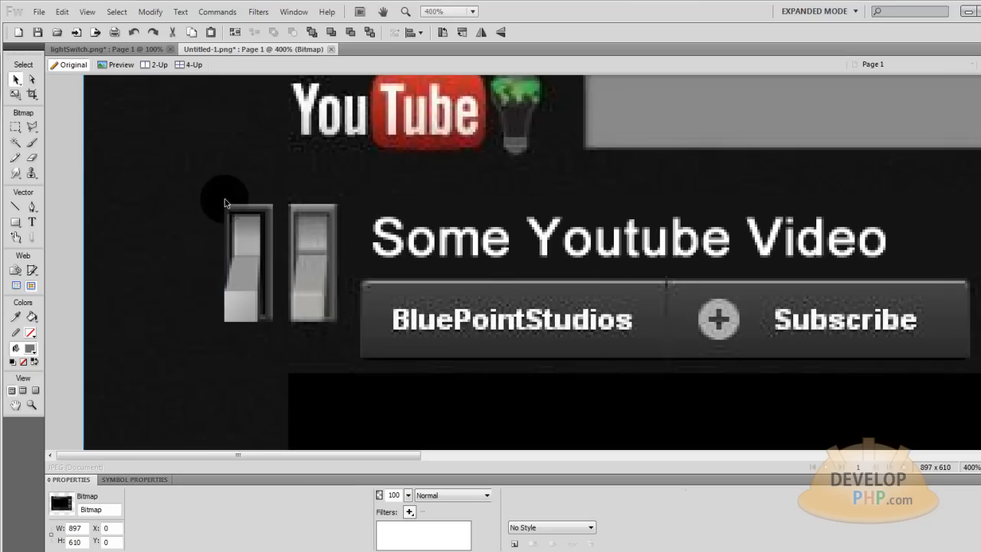
pyautogui.click(248, 248)
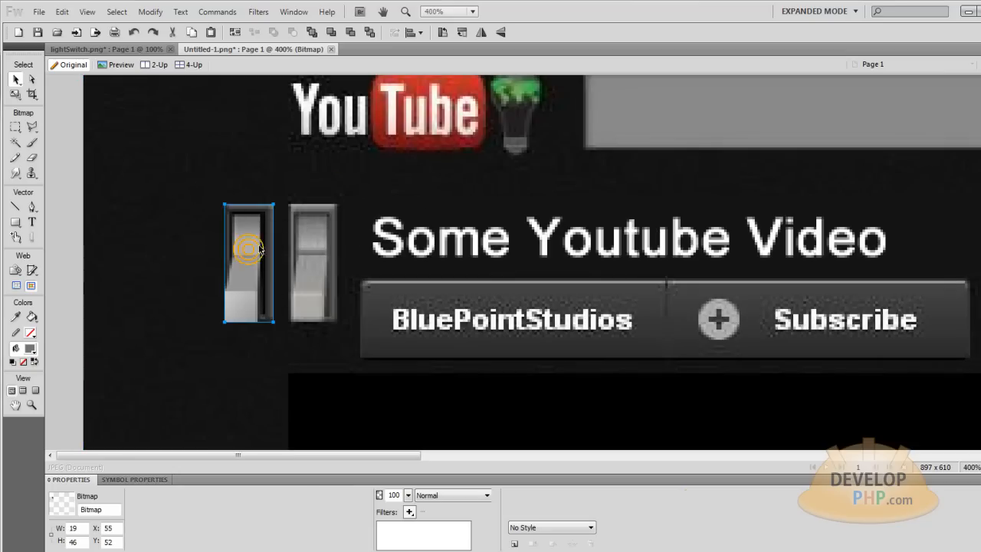
pyautogui.hotkey('ctrl', '-')
pyautogui.hotkey('ctrl', '-')
pyautogui.hotkey('ctrl', '-')
pyautogui.hotkey('ctrl', '-')
pyautogui.click(177, 203)
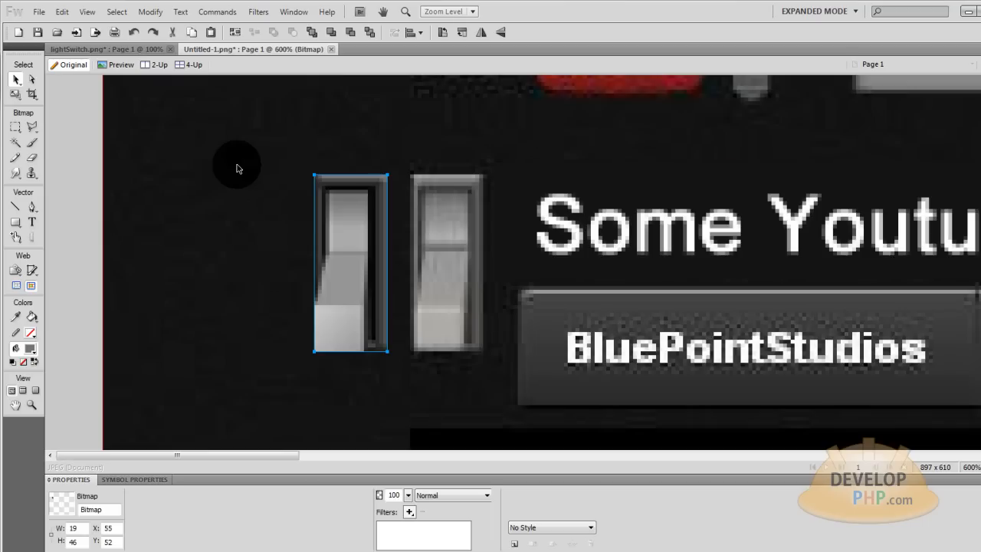
pyautogui.hotkey('ctrl', '-')
pyautogui.hotkey('ctrl', '-')
pyautogui.hotkey('ctrl', '-')
pyautogui.hotkey('ctrl', '-')
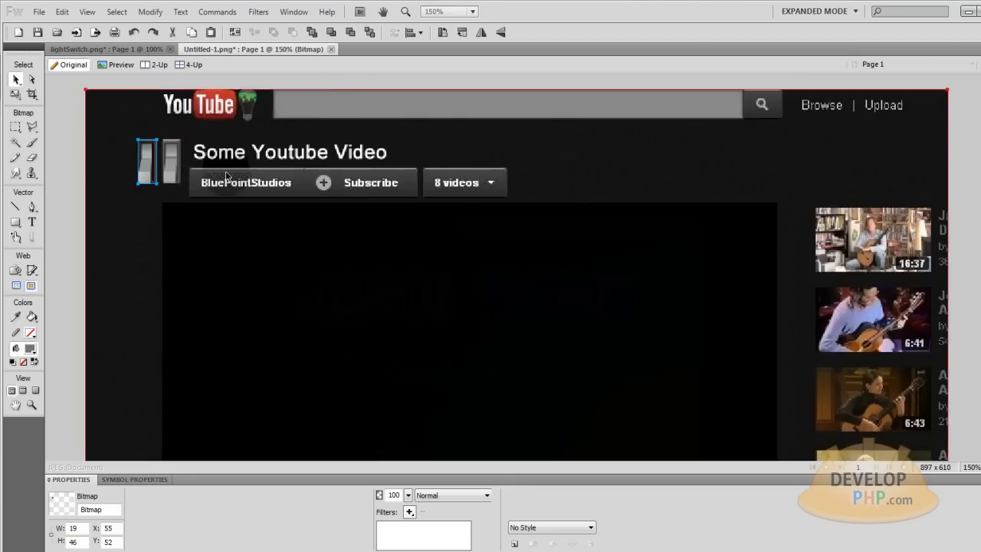
pyautogui.hotkey('ctrl', '-')
pyautogui.click(214, 148)
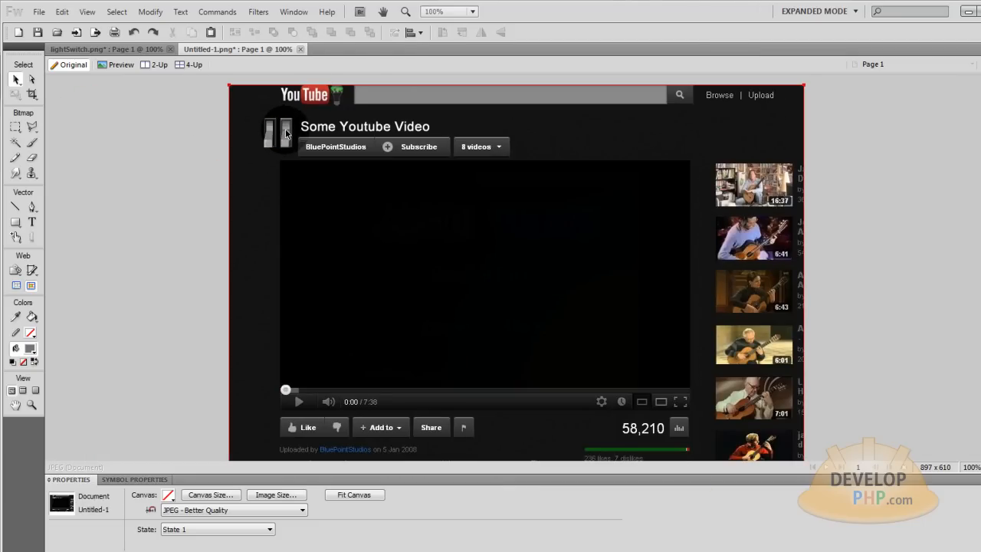
pyautogui.click(283, 136)
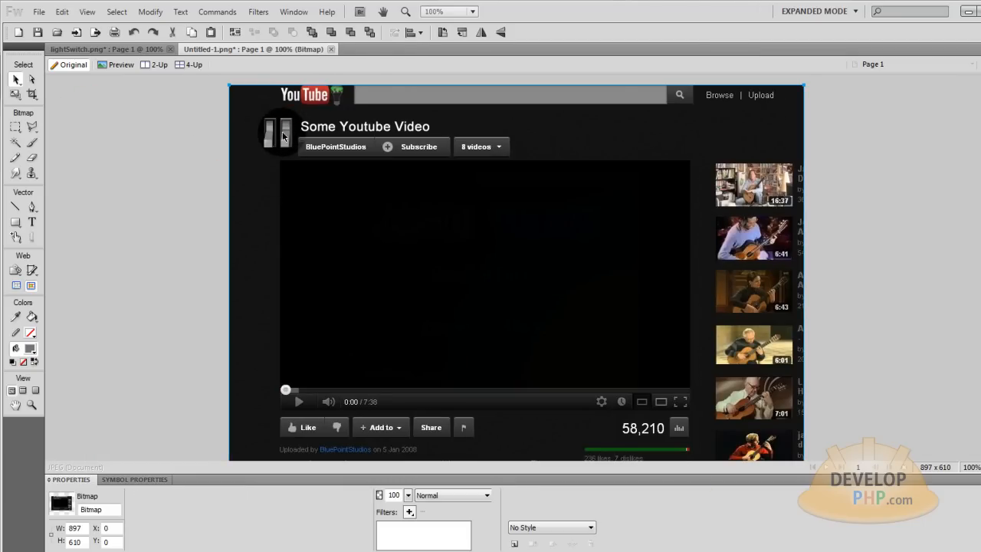
pyautogui.click(279, 138)
pyautogui.hotkey('ctrl', '=')
pyautogui.hotkey('ctrl', '=')
pyautogui.hotkey('ctrl', '=')
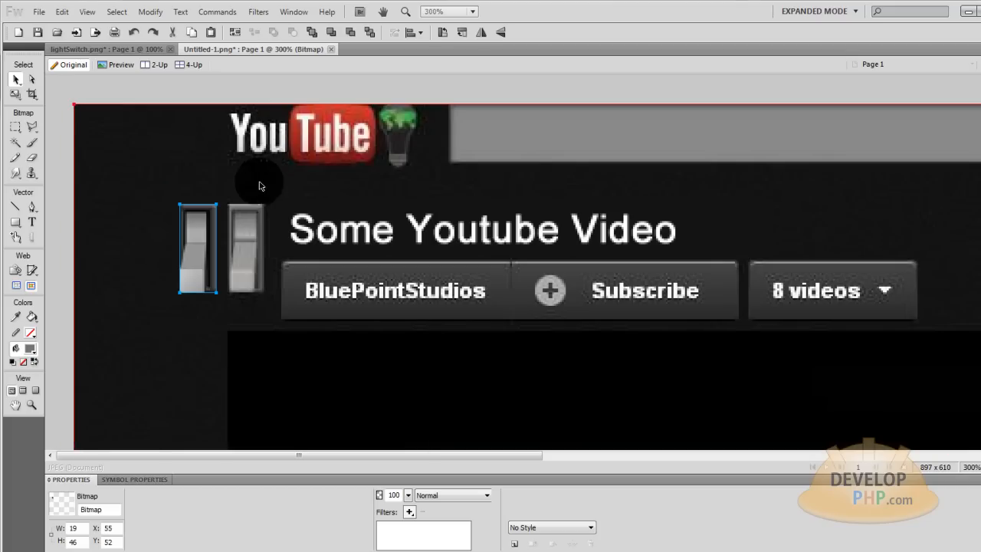
pyautogui.hotkey('ctrl', '=')
pyautogui.hotkey('ctrl', '=')
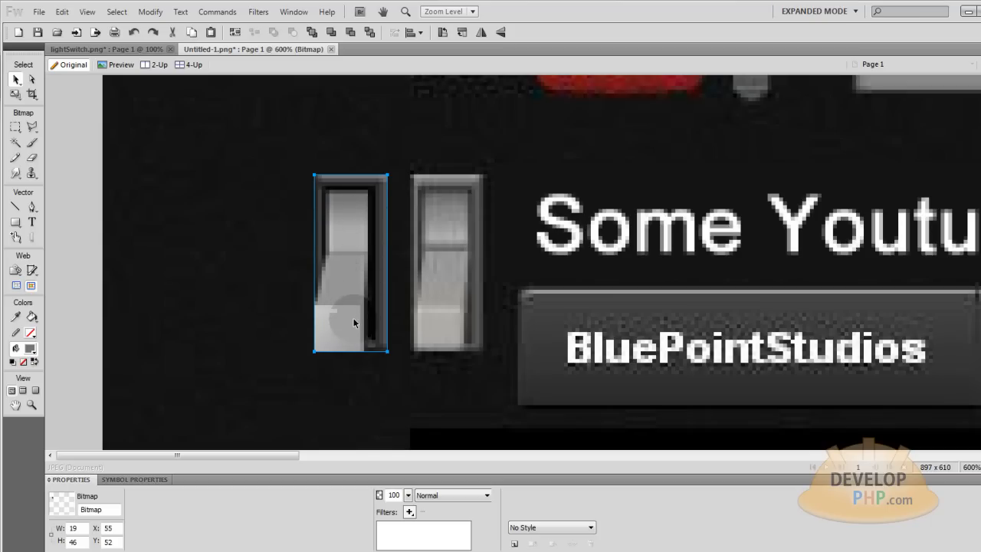
# Step: Flip the pasted switch bitmap vertically
pyautogui.hotkey('ctrl', '1')
pyautogui.click(189, 192)
pyautogui.click(271, 141)
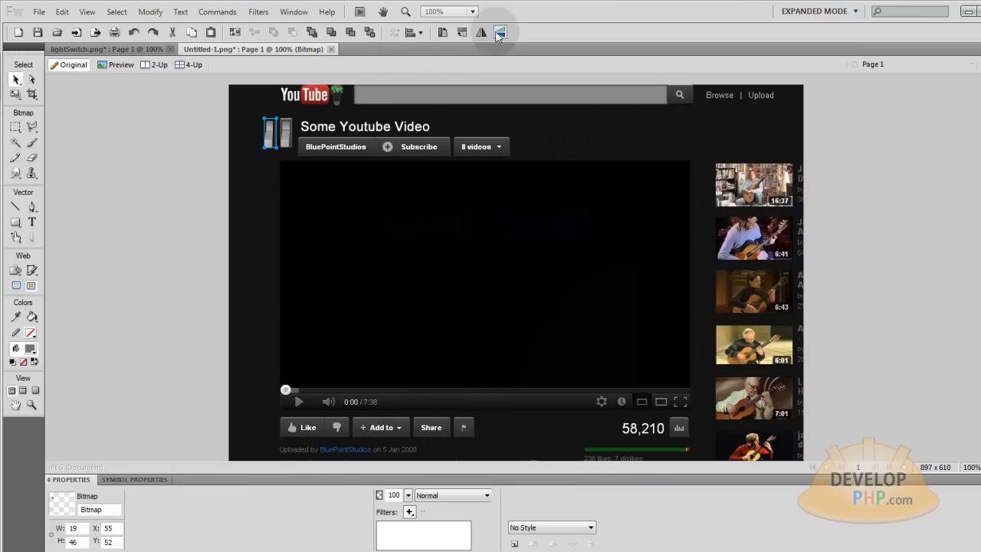
pyautogui.click(207, 185)
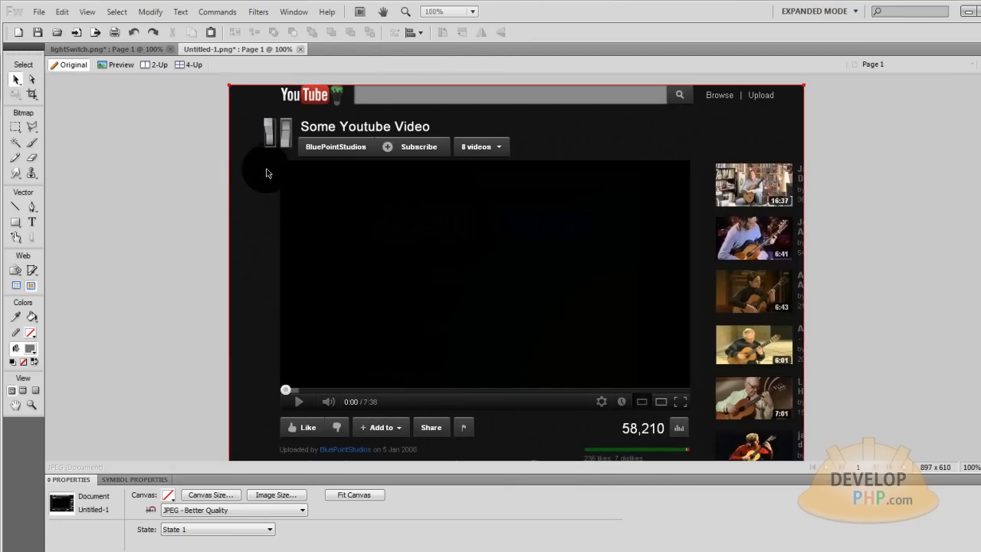
# Step: Examine the flipped switch's edges and shading against the neighbouring switch, at normal size and magnified to 600%
pyautogui.click(273, 143)
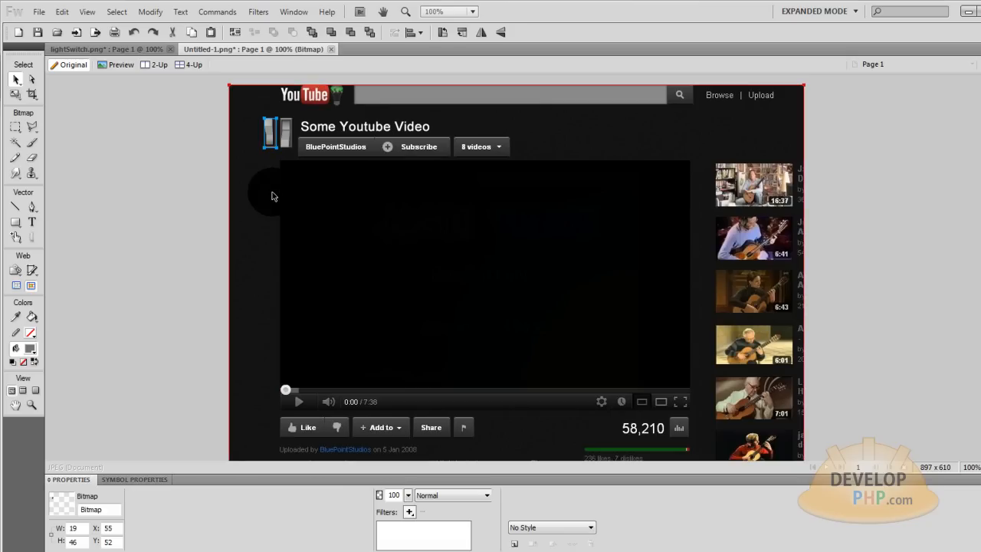
pyautogui.click(202, 184)
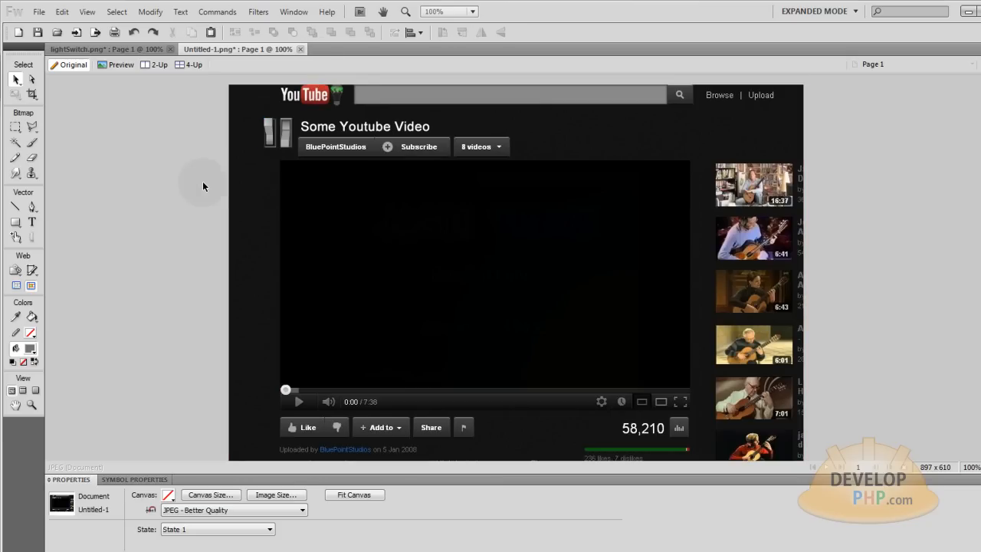
pyautogui.click(270, 137)
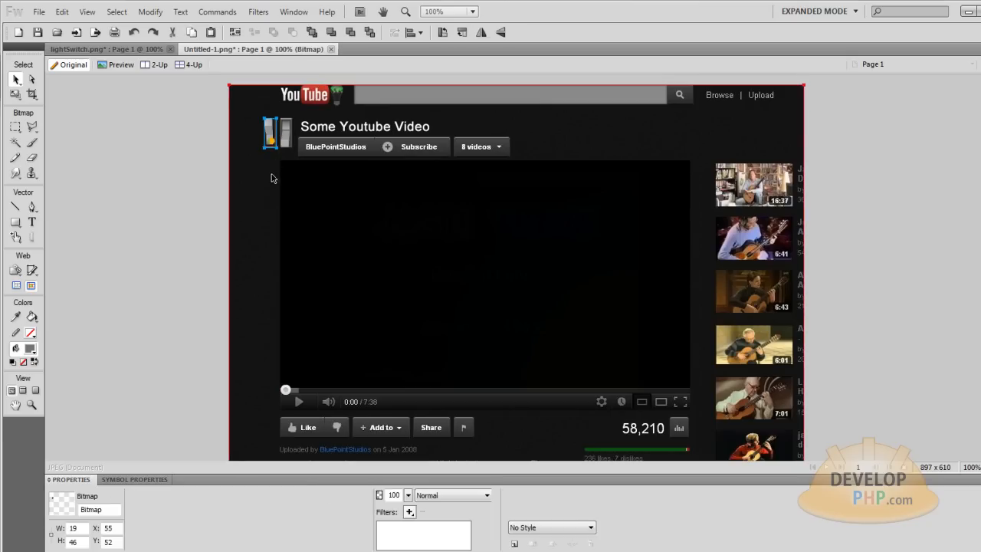
pyautogui.hotkey('ctrl', '4')
pyautogui.hotkey('ctrl', '=')
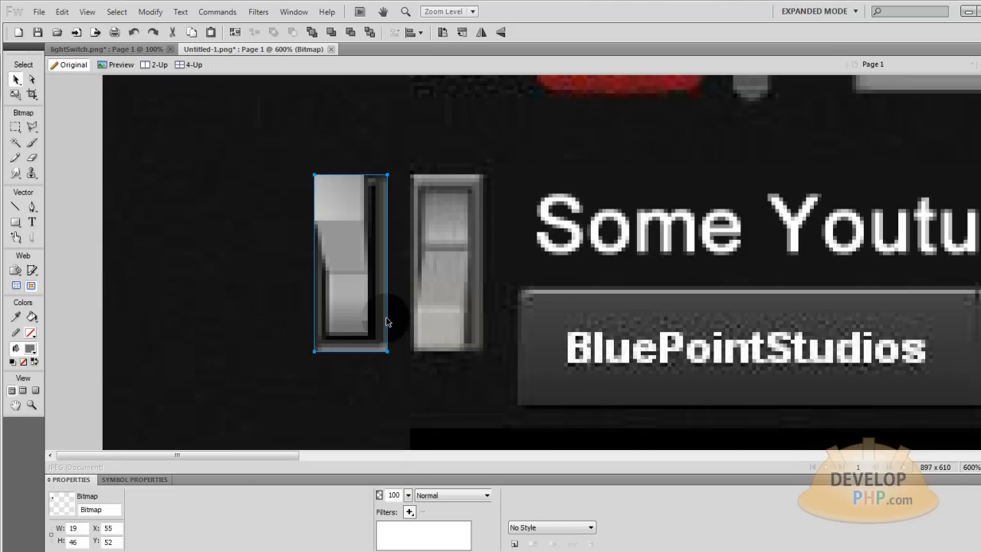
pyautogui.click(281, 279)
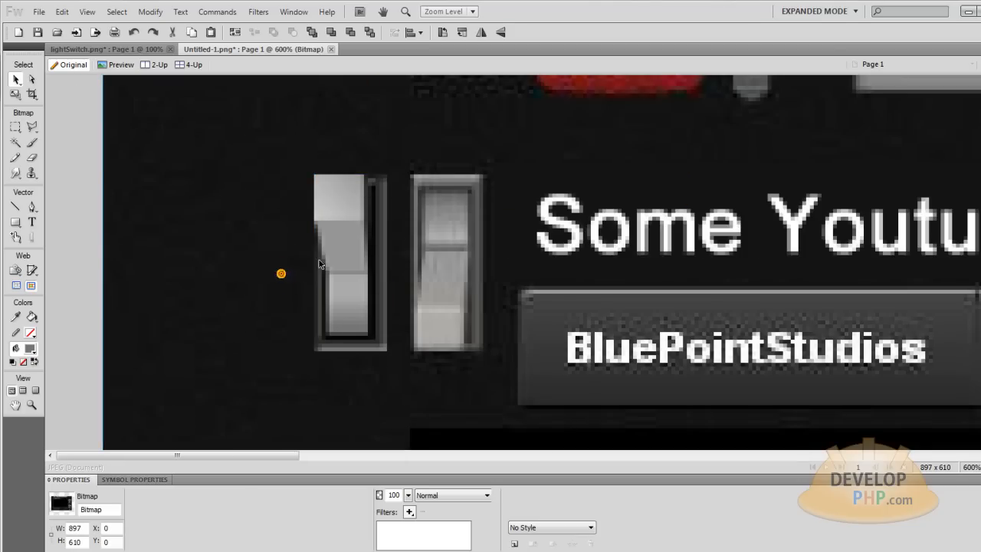
pyautogui.click(353, 224)
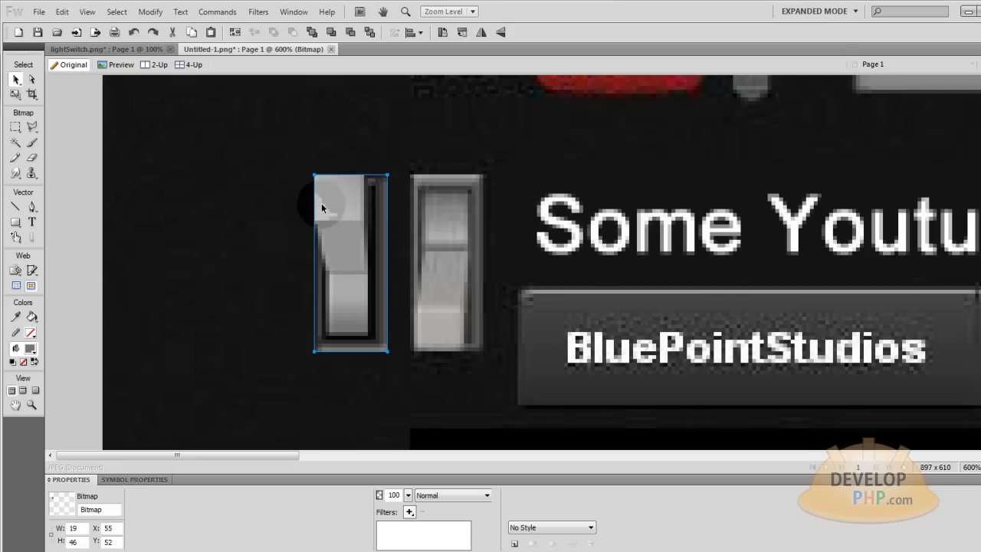
pyautogui.click(297, 195)
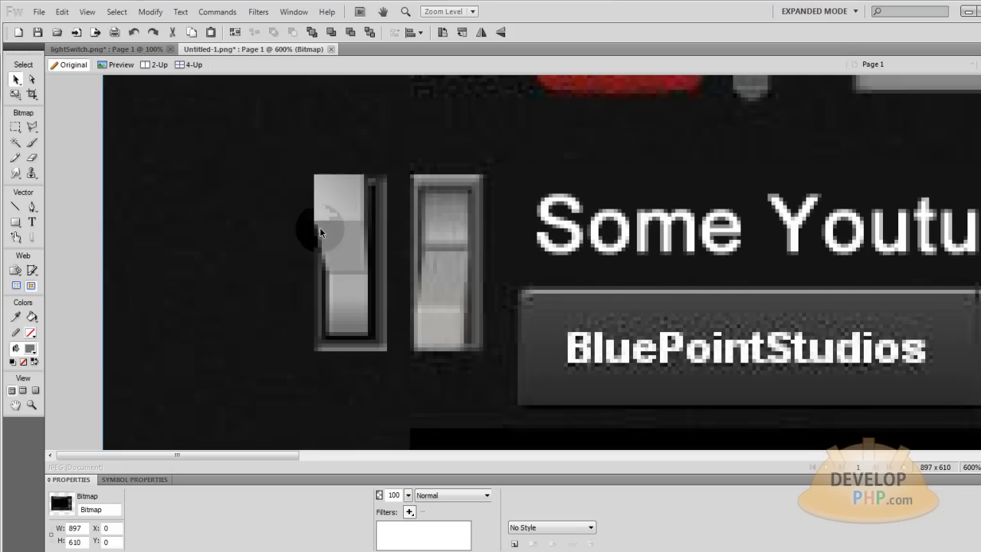
pyautogui.click(337, 238)
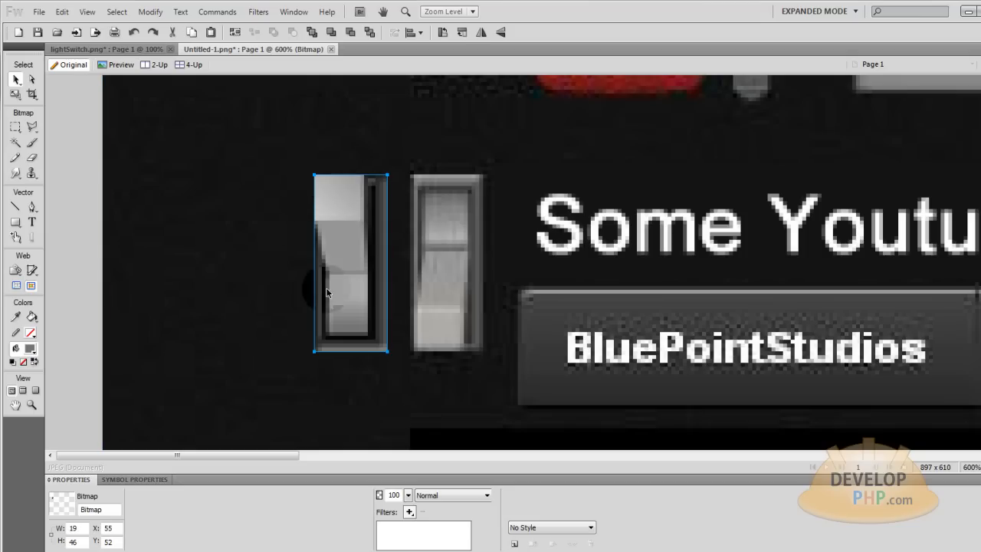
pyautogui.click(308, 254)
pyautogui.hotkey('ctrl', '-')
pyautogui.hotkey('ctrl', '-')
pyautogui.hotkey('ctrl', '-')
pyautogui.hotkey('ctrl', '-')
pyautogui.hotkey('ctrl', '-')
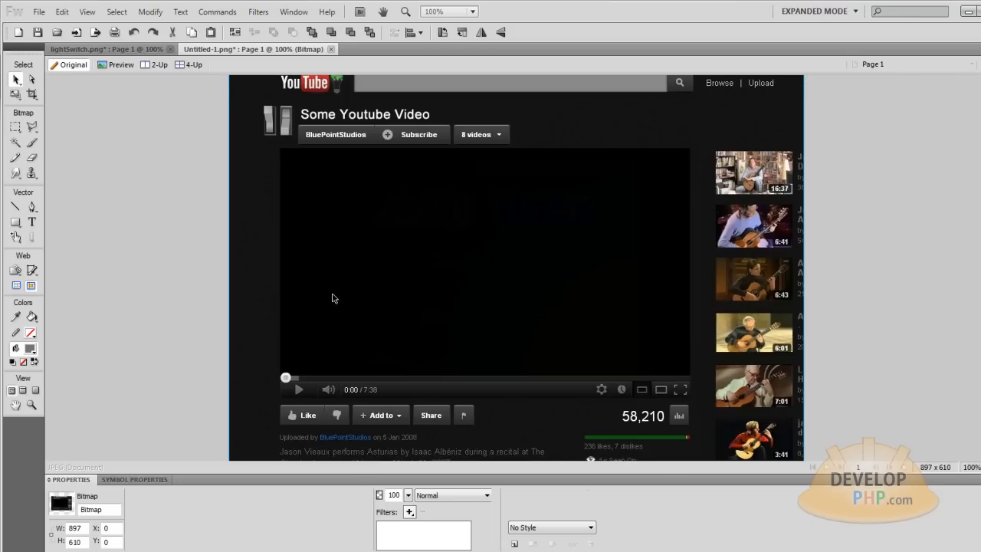
pyautogui.click(270, 133)
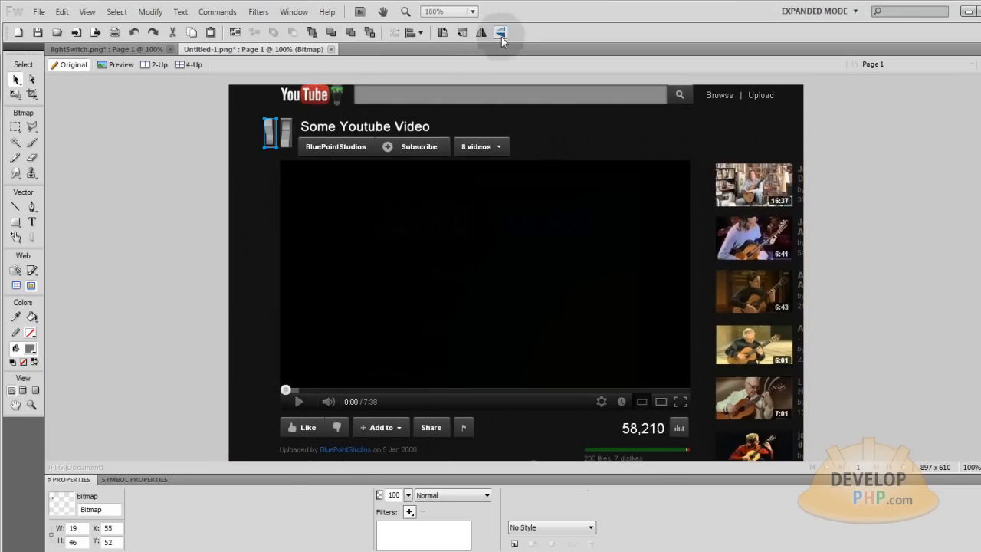
pyautogui.click(217, 90)
# Step: In lightSwitch.png, draw a dark grey #333333 rectangle about 112 × 294 px beside the finished switch, level with its frame
pyautogui.click(100, 49)
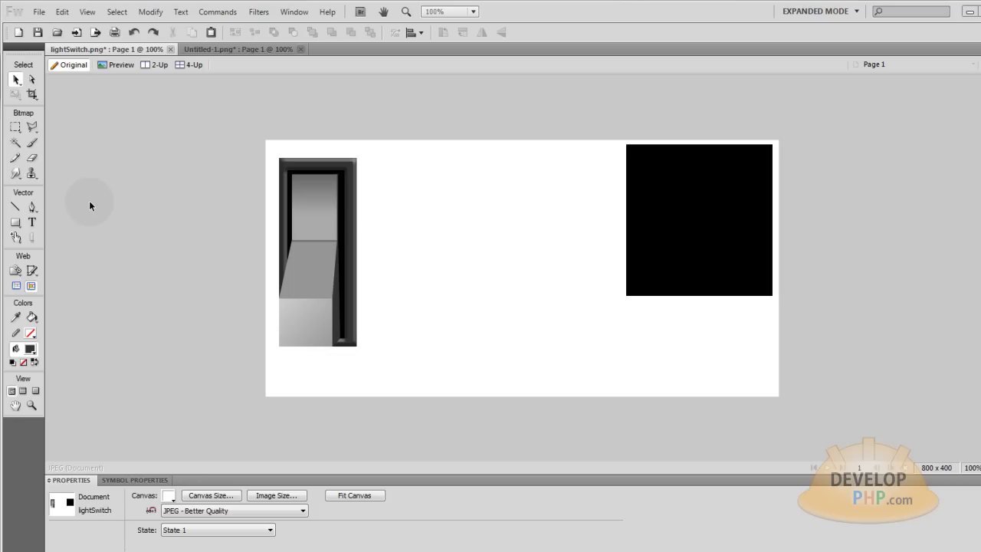
pyautogui.click(357, 246)
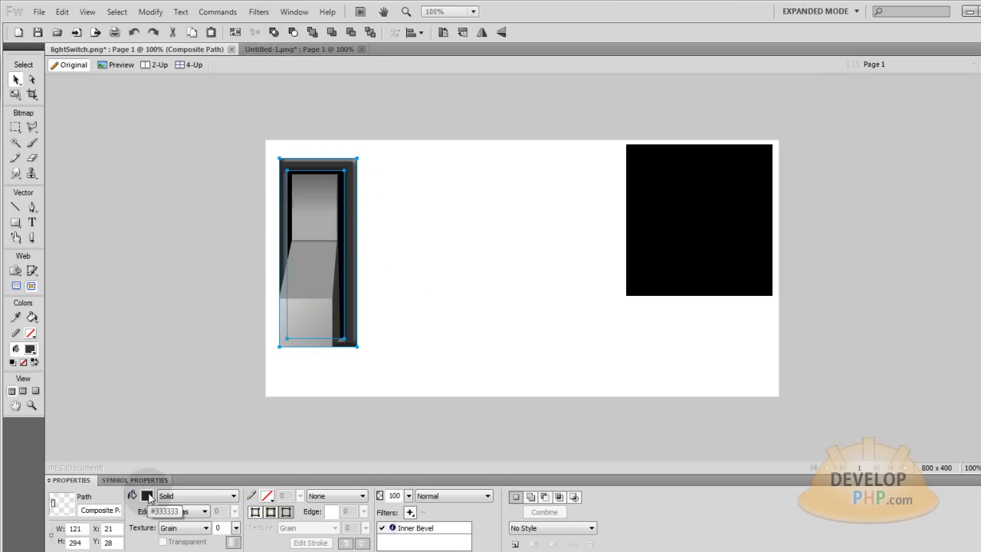
pyautogui.click(16, 222)
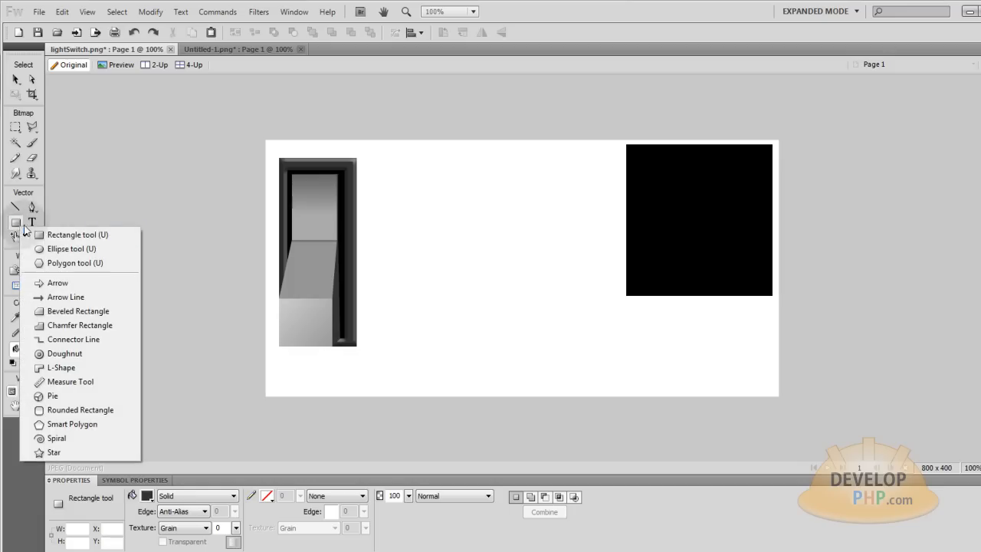
pyautogui.click(46, 234)
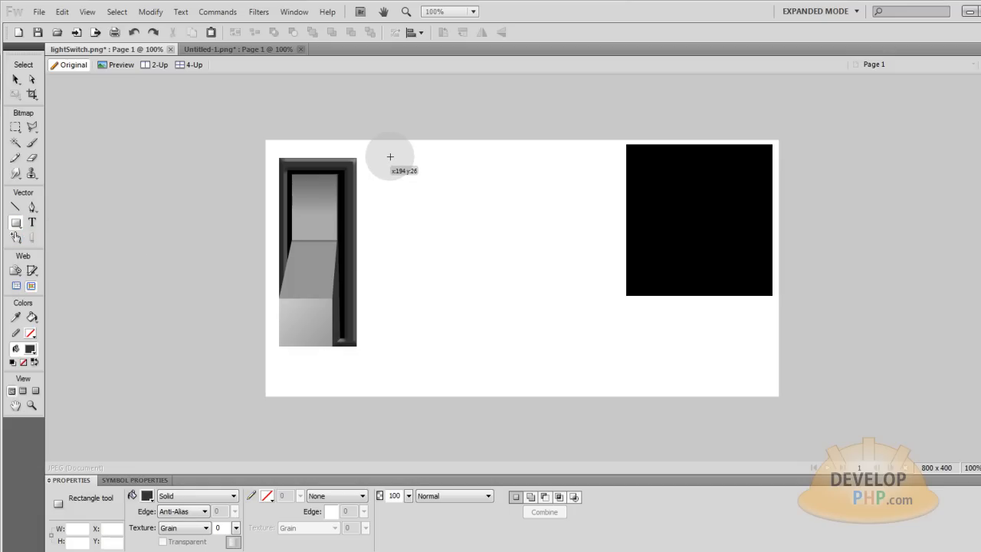
pyautogui.moveTo(390, 158)
pyautogui.mouseDown()
pyautogui.moveTo(499, 329)
pyautogui.moveTo(462, 347)
pyautogui.mouseUp()
pyautogui.press('v')
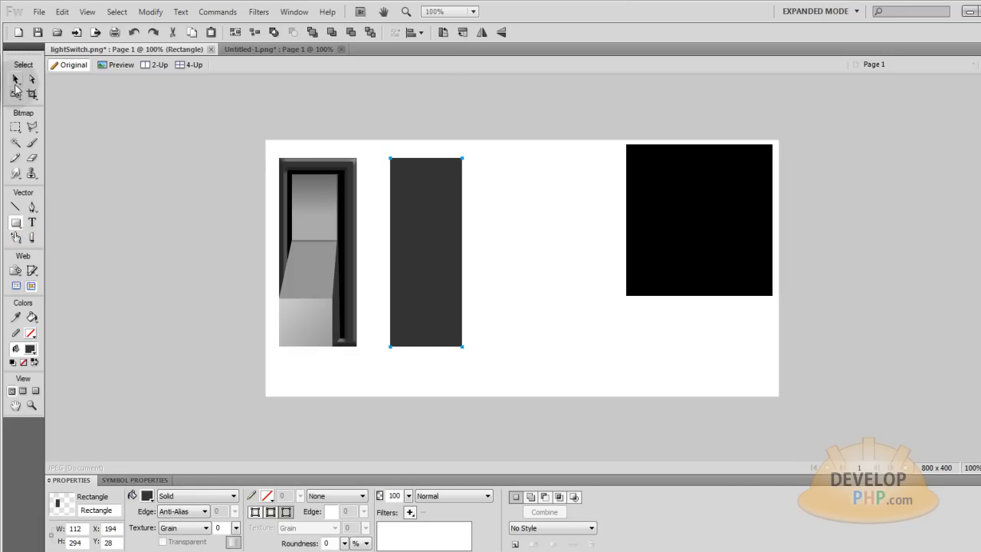
# Step: Set the new grey rectangle's width to 121 px to match the finished switch's outer frame
pyautogui.click(350, 164)
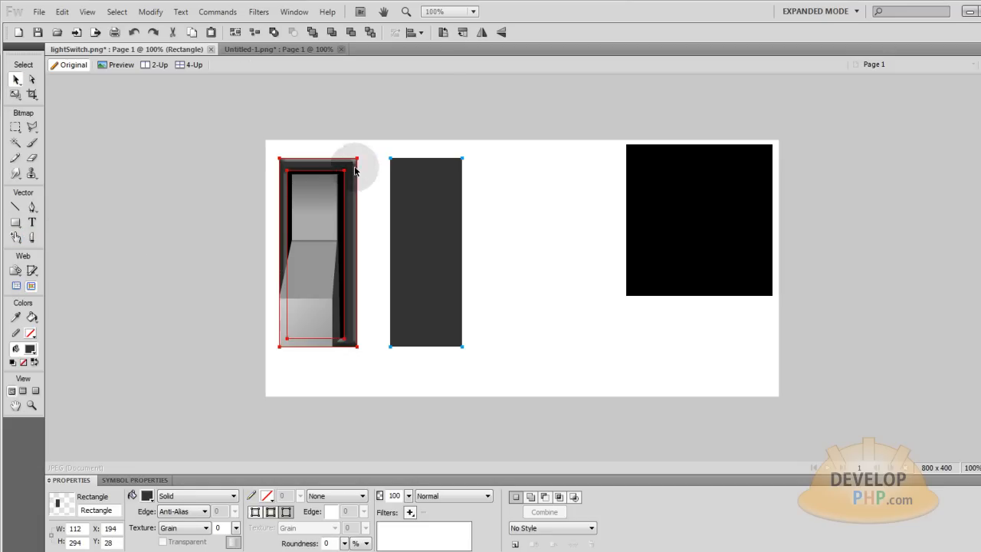
pyautogui.click(433, 218)
pyautogui.click(83, 528)
pyautogui.doubleClick(83, 528)
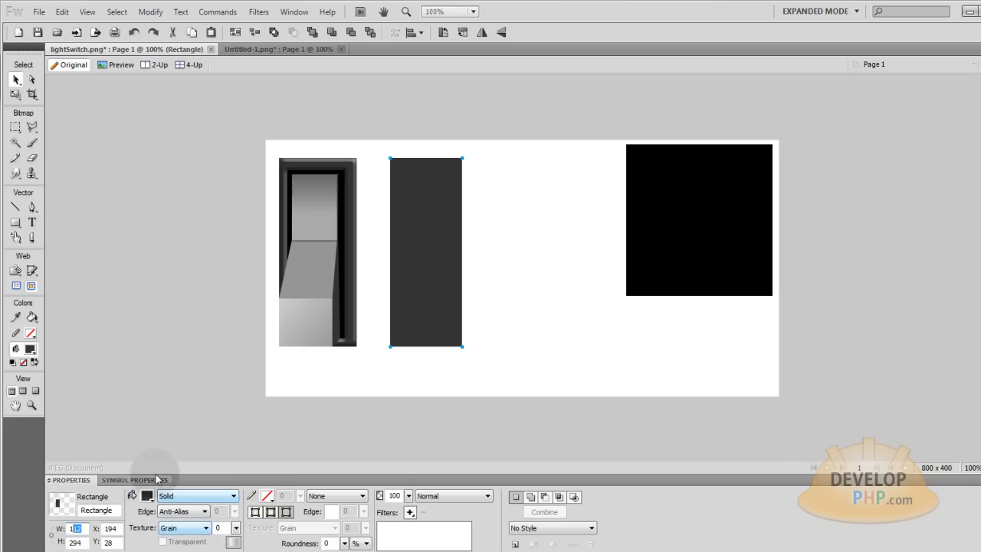
pyautogui.write('121')
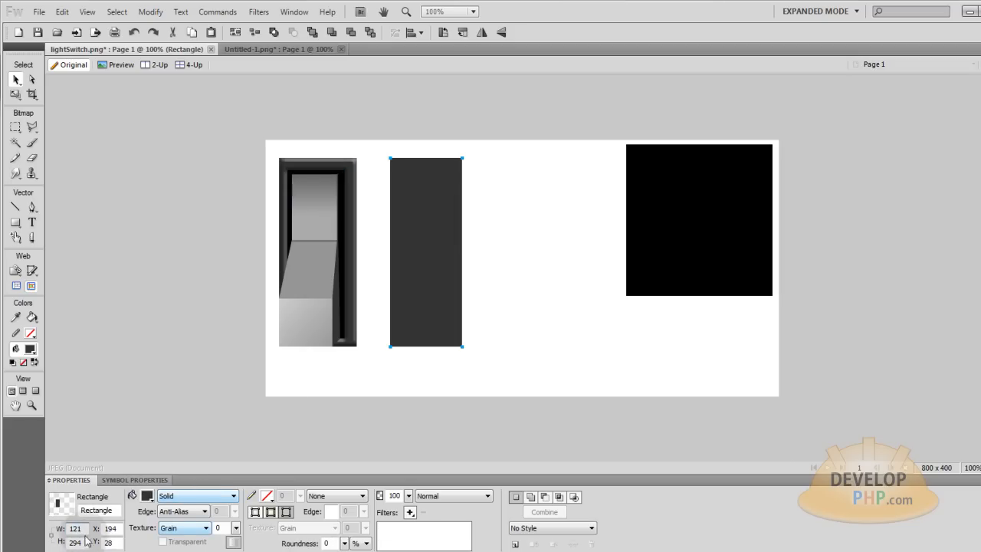
pyautogui.click(440, 335)
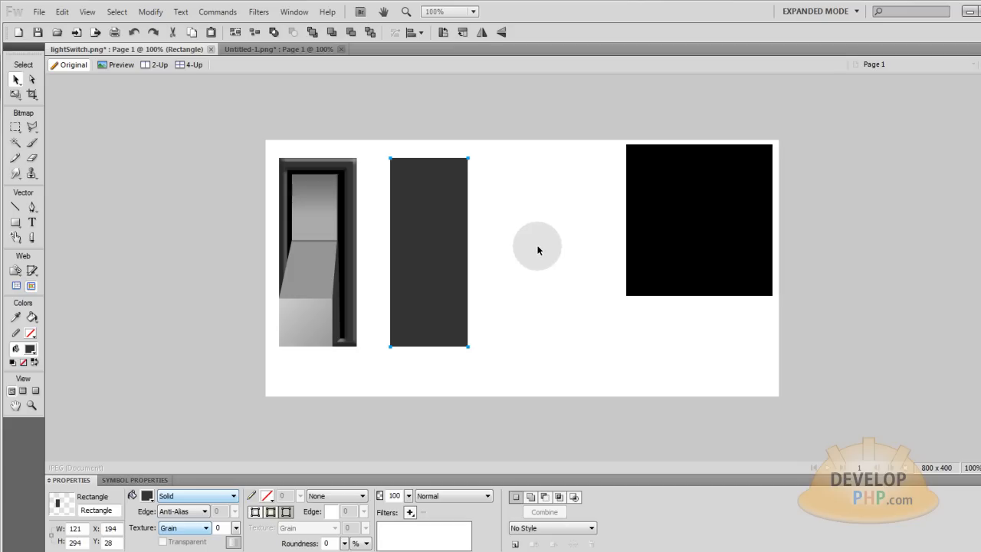
# Step: Draw a black rectangle about 89 × 262 px inside the grey one, copying the size and fill of the finished switch's recess
pyautogui.click(350, 188)
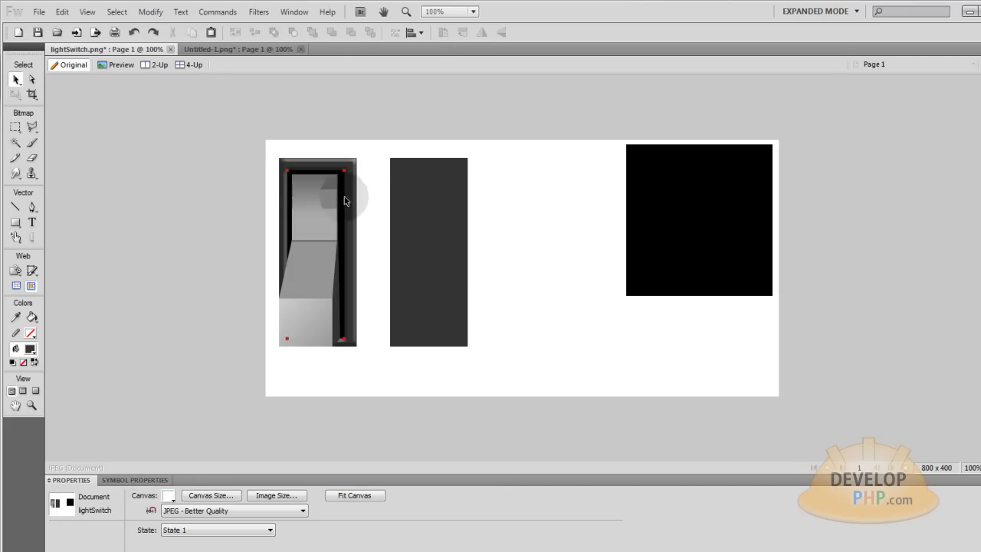
pyautogui.click(342, 201)
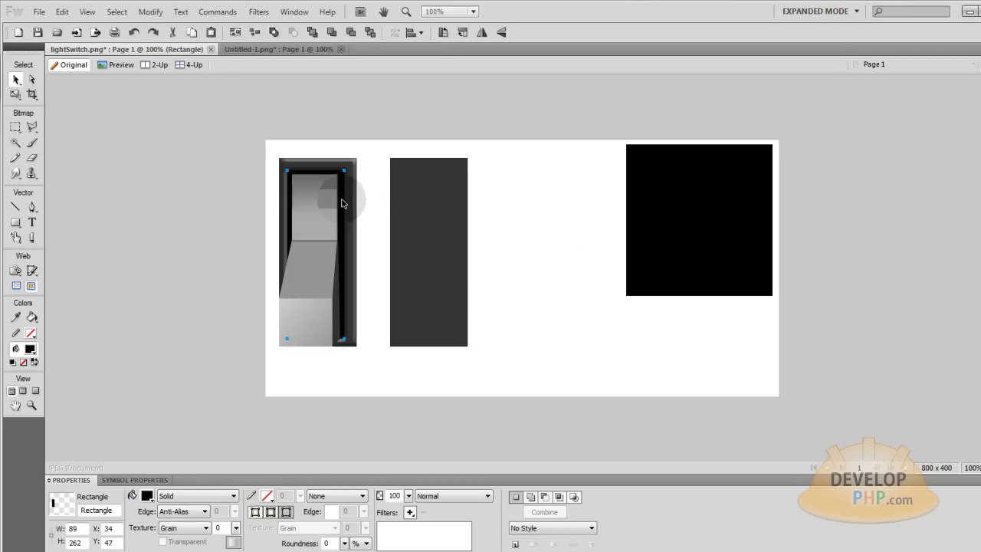
pyautogui.click(345, 185)
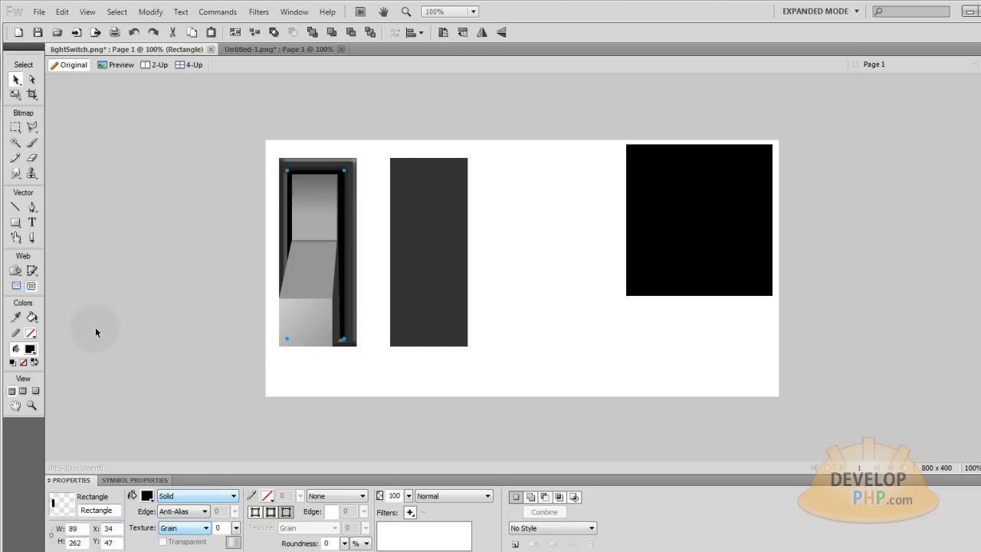
pyautogui.click(15, 224)
pyautogui.moveTo(16, 224); pyautogui.dragTo(146, 230)
pyautogui.moveTo(398, 165); pyautogui.dragTo(454, 335)
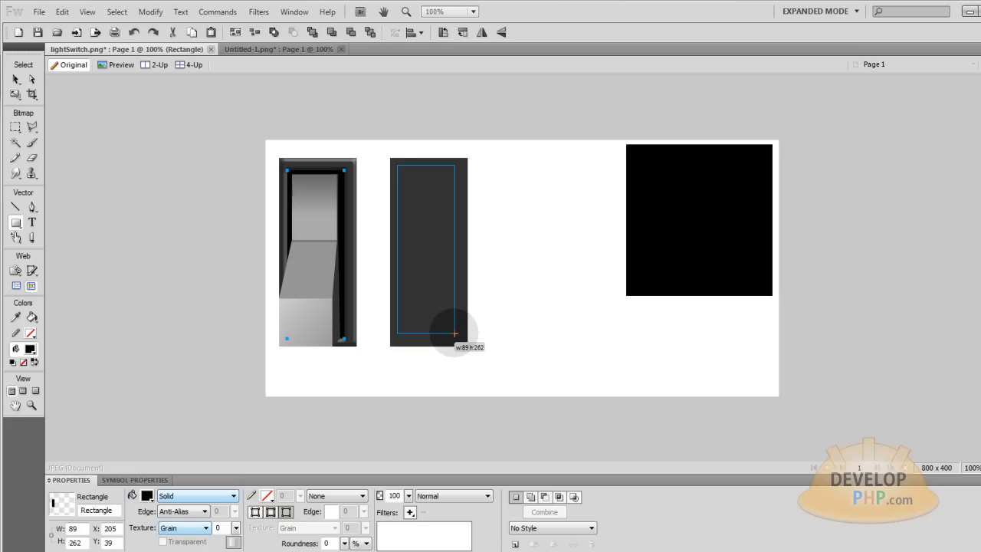
pyautogui.moveTo(454, 334); pyautogui.dragTo(455, 334)
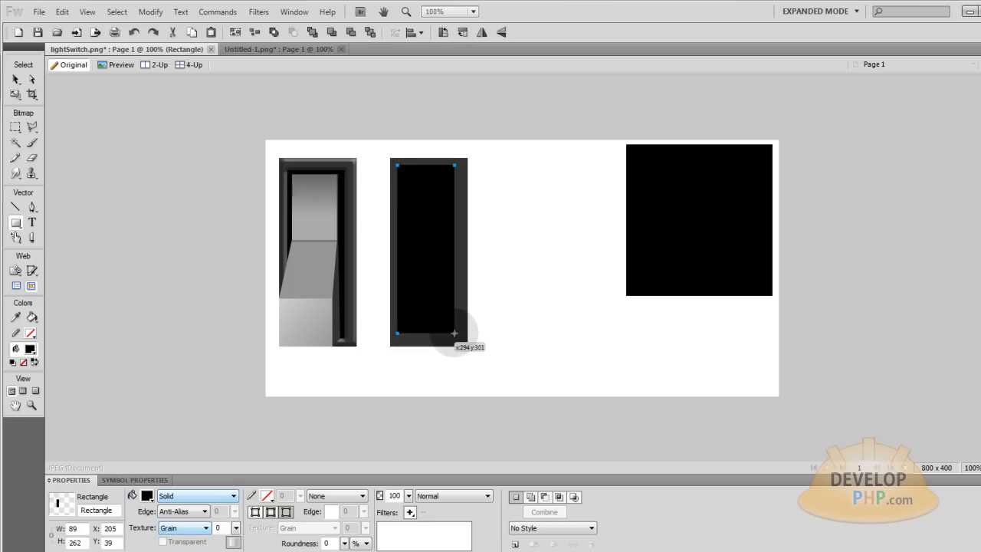
pyautogui.click(88, 12)
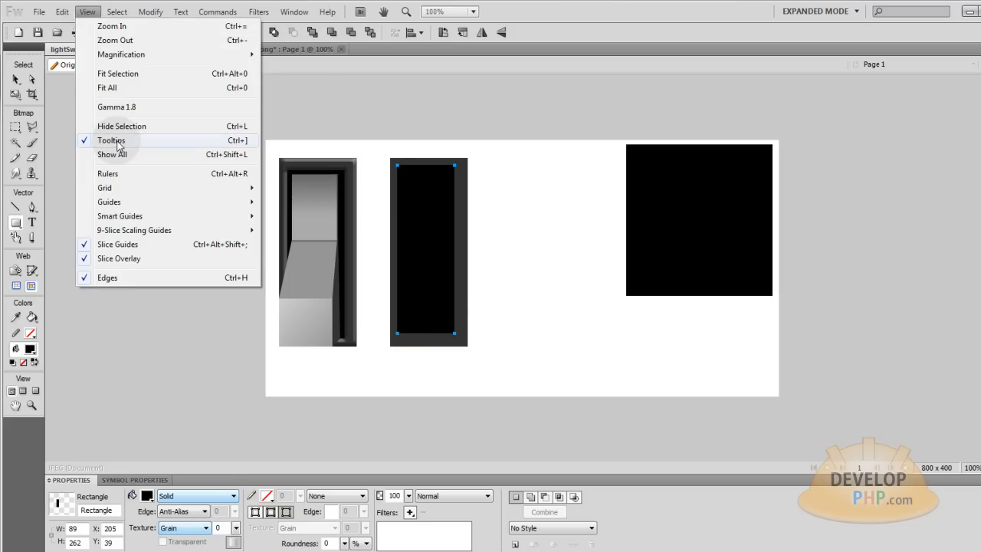
pyautogui.click(89, 13)
pyautogui.click(89, 15)
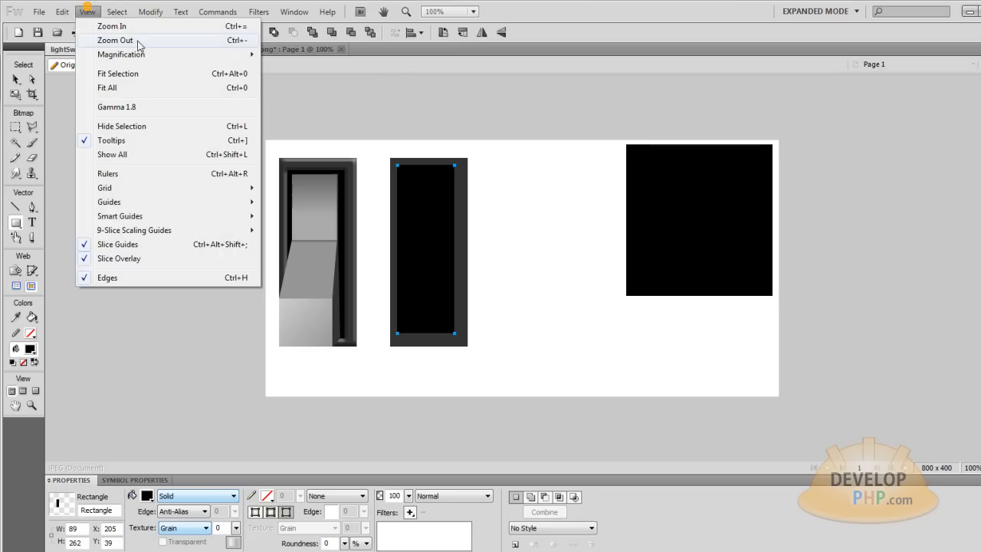
pyautogui.click(331, 120)
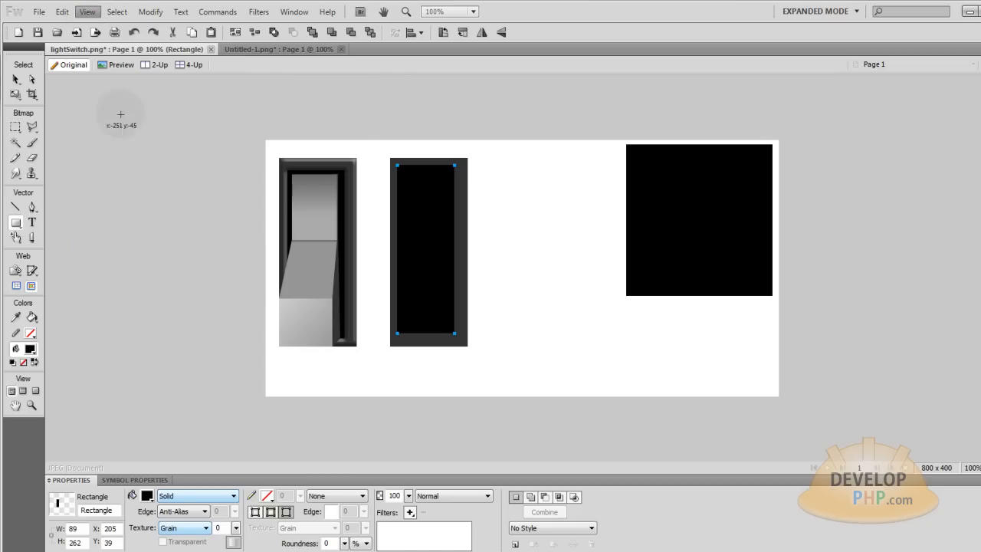
# Step: Move the new black rectangle to X 207, Y 47 within the grey rectangle
pyautogui.click(350, 113)
pyautogui.click(430, 225)
pyautogui.click(491, 226)
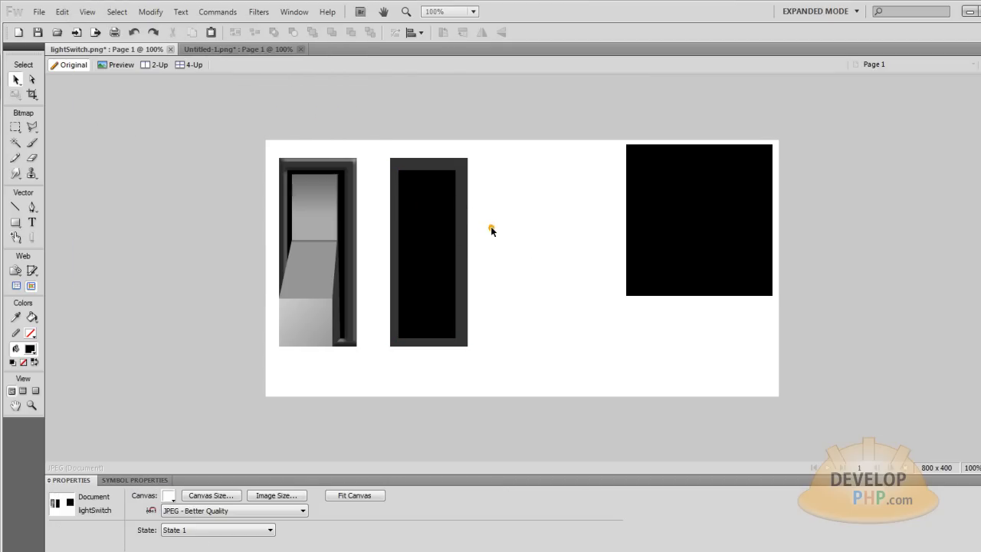
# Step: Duplicate the black inner rectangle in place, test the copy by moving it aside, and undo that move
pyautogui.click(467, 237)
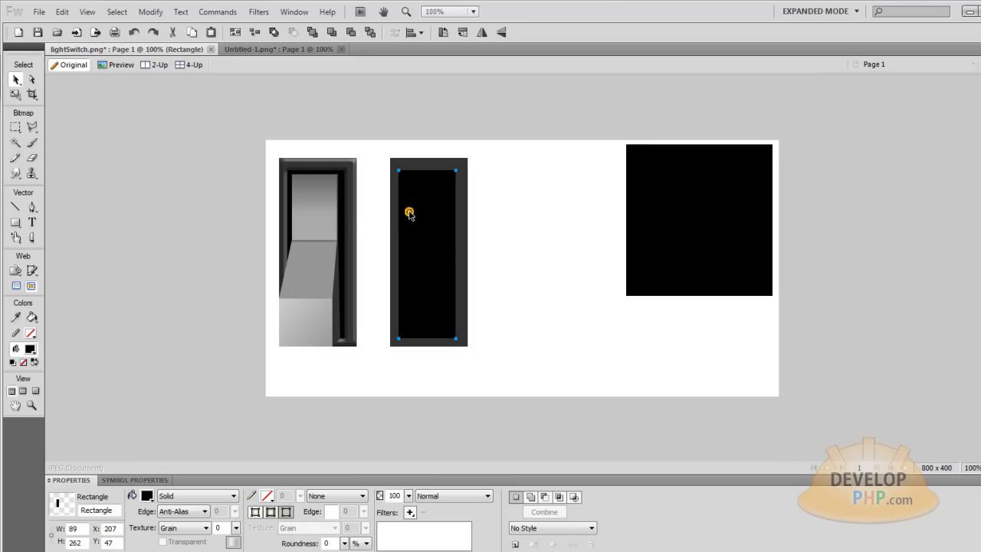
pyautogui.click(464, 187)
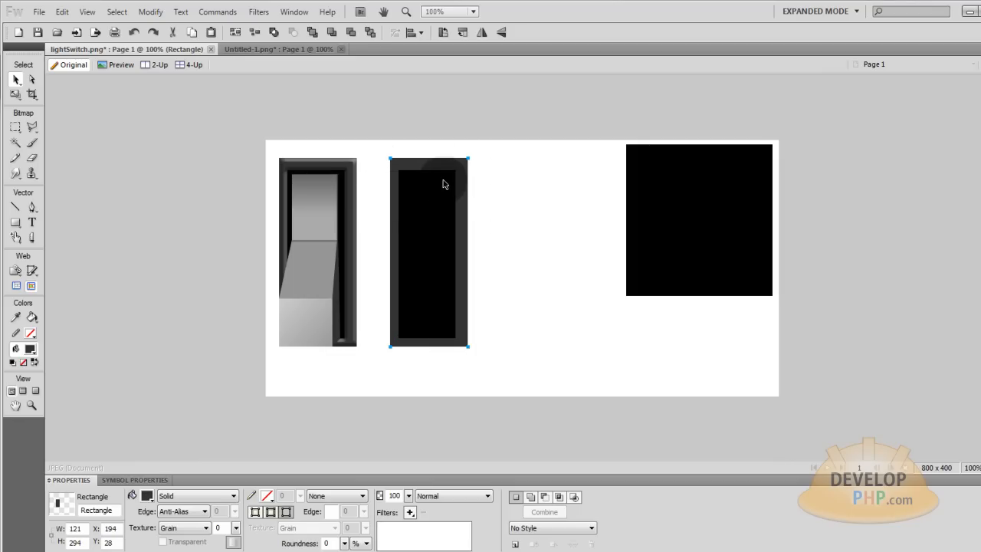
pyautogui.click(519, 221)
pyautogui.click(440, 216)
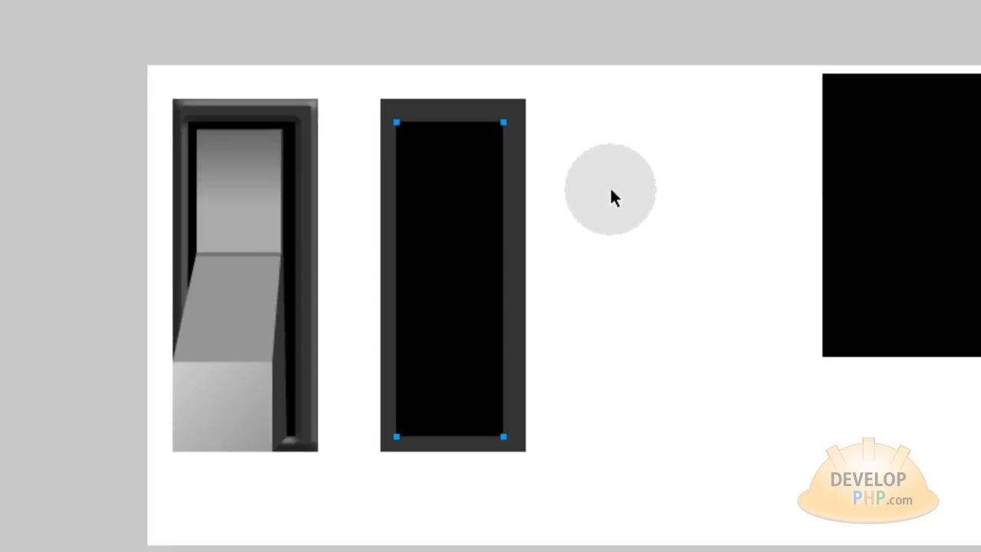
pyautogui.click(687, 176)
pyautogui.click(509, 150)
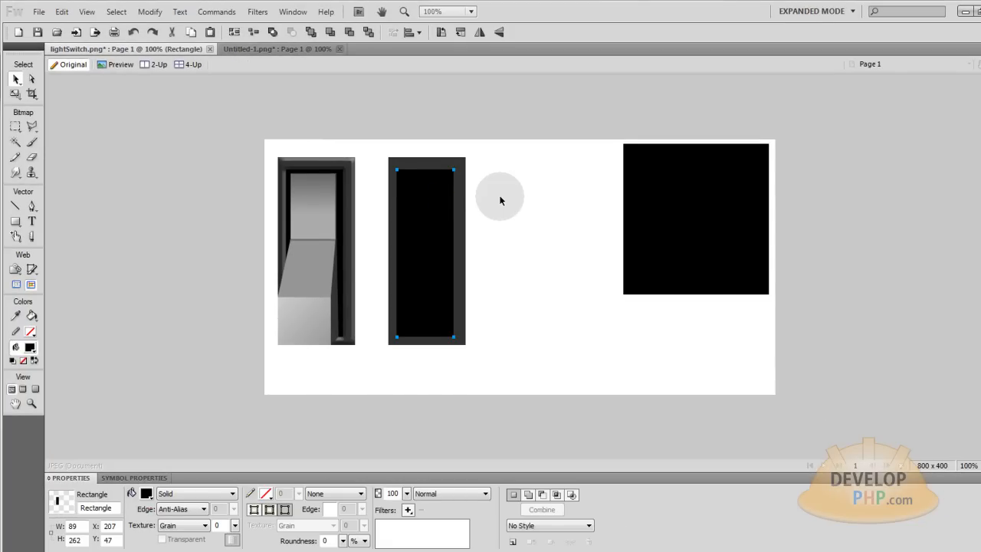
pyautogui.moveTo(439, 202); pyautogui.dragTo(538, 186)
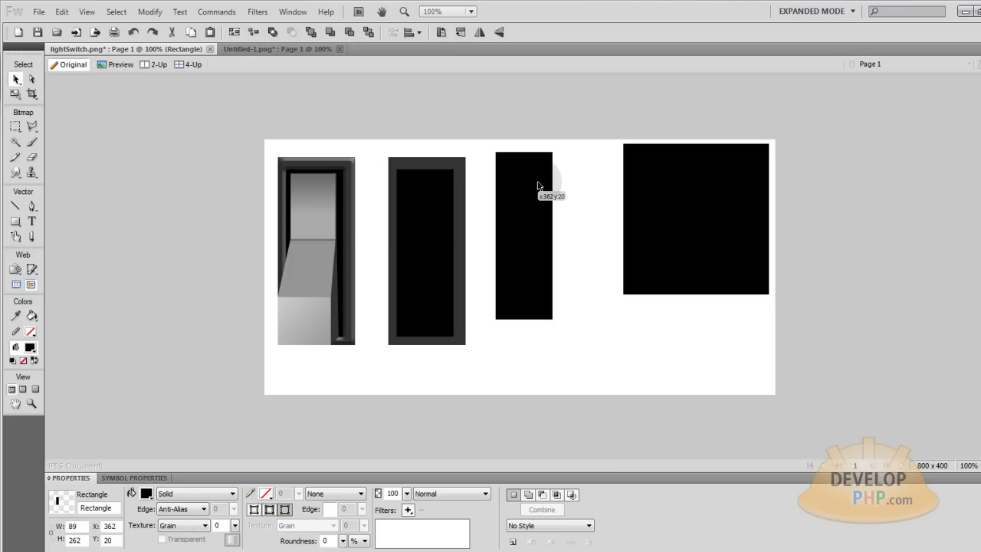
pyautogui.hotkey('ctrl', 'z')
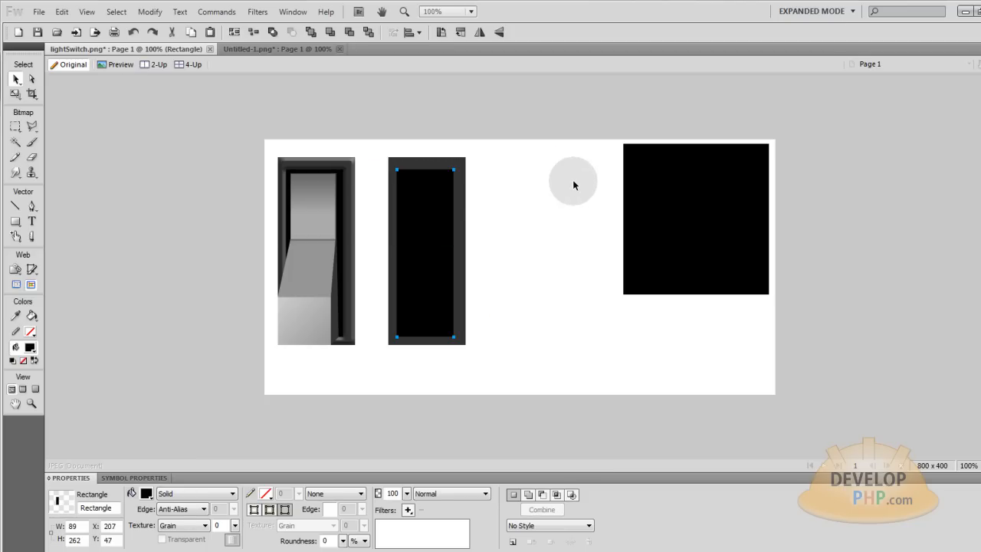
# Step: Punch the upper black rectangle out of the grey rectangle to make a hollow frame, keeping the other black rectangle behind it
pyautogui.click(443, 193)
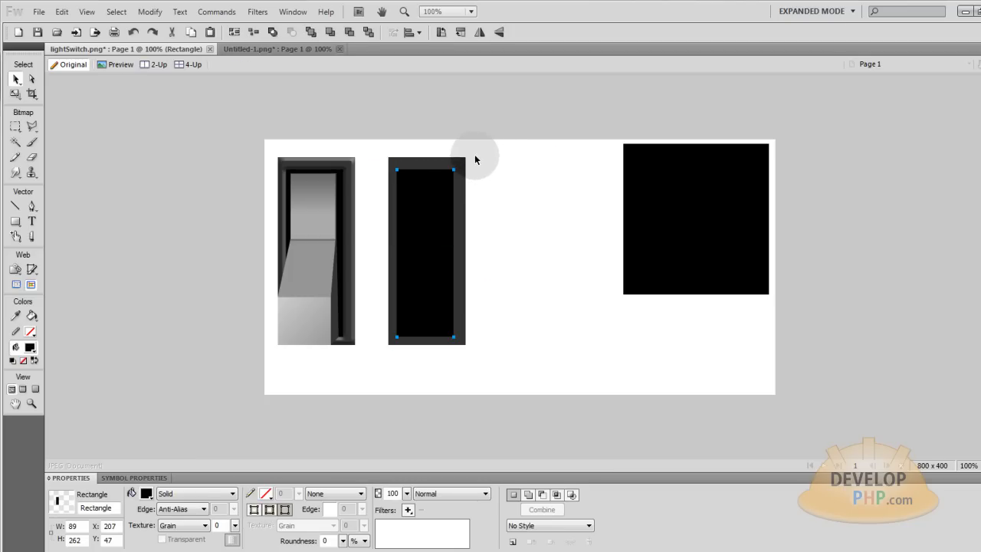
pyautogui.keyDown('shift'); pyautogui.click(462, 162); pyautogui.keyUp('shift')
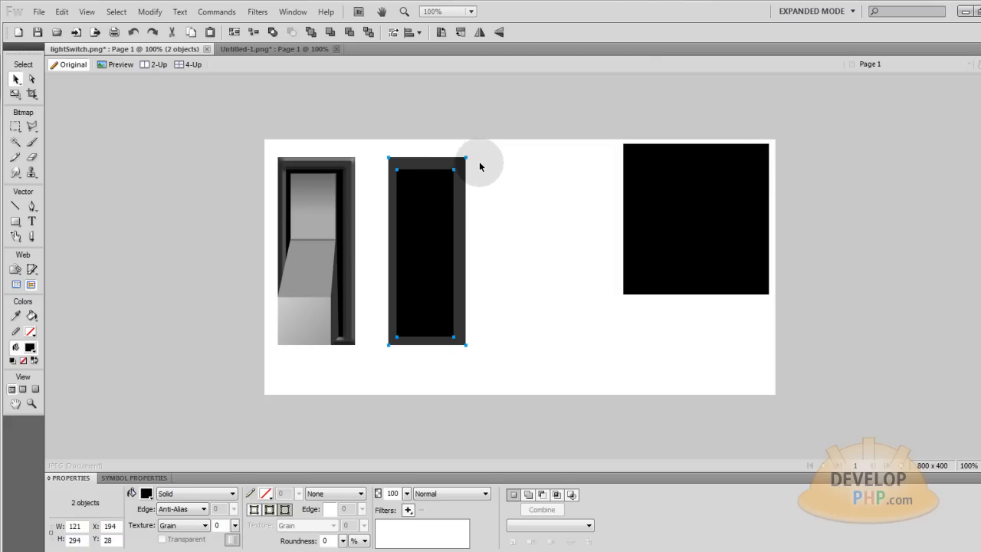
pyautogui.click(480, 166)
pyautogui.click(420, 210)
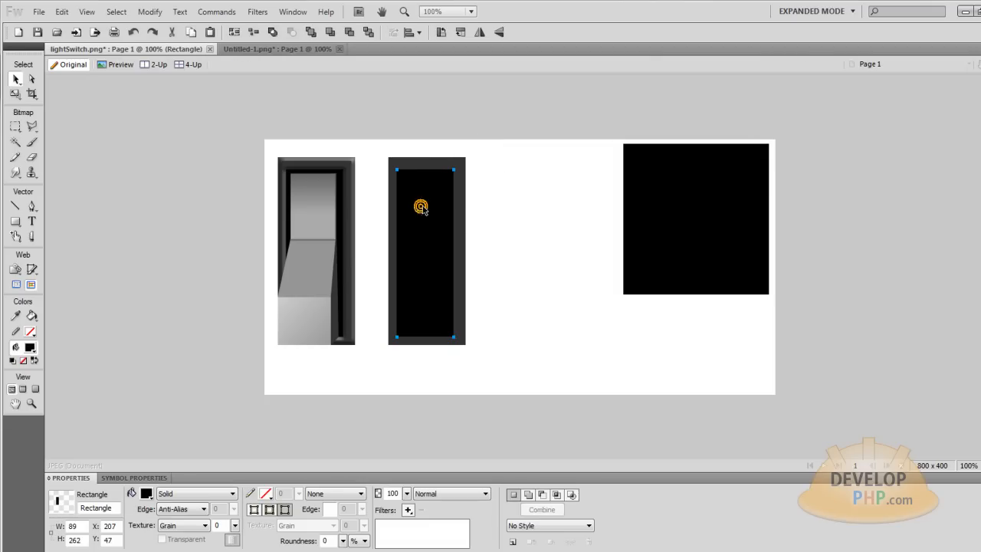
pyautogui.keyDown('shift'); pyautogui.click(463, 160); pyautogui.keyUp('shift')
pyautogui.click(539, 164)
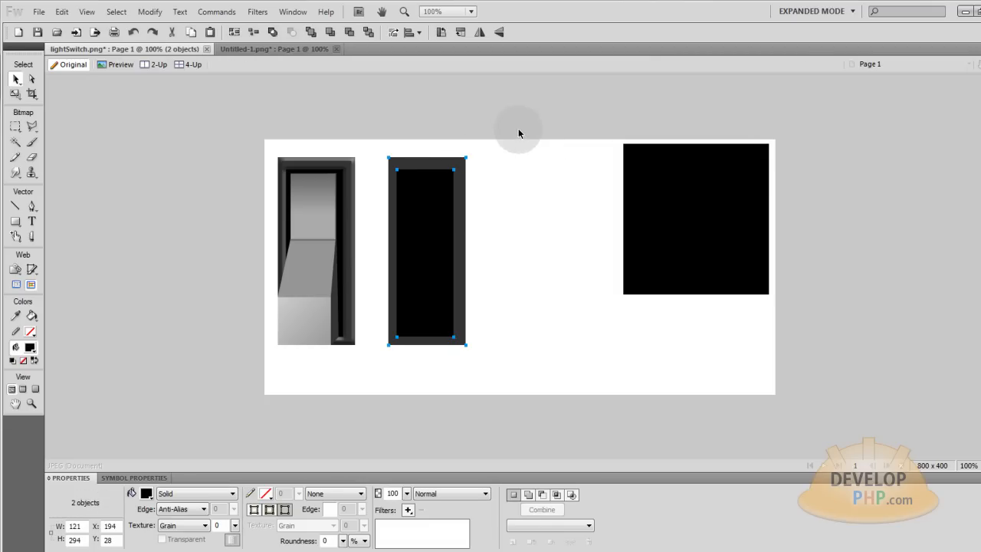
pyautogui.click(150, 12)
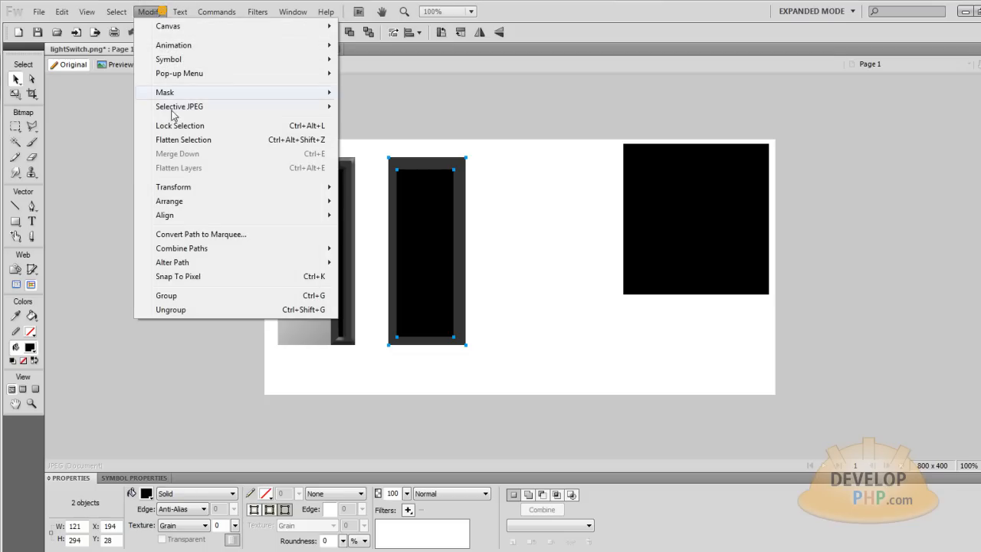
pyautogui.moveTo(190, 251)
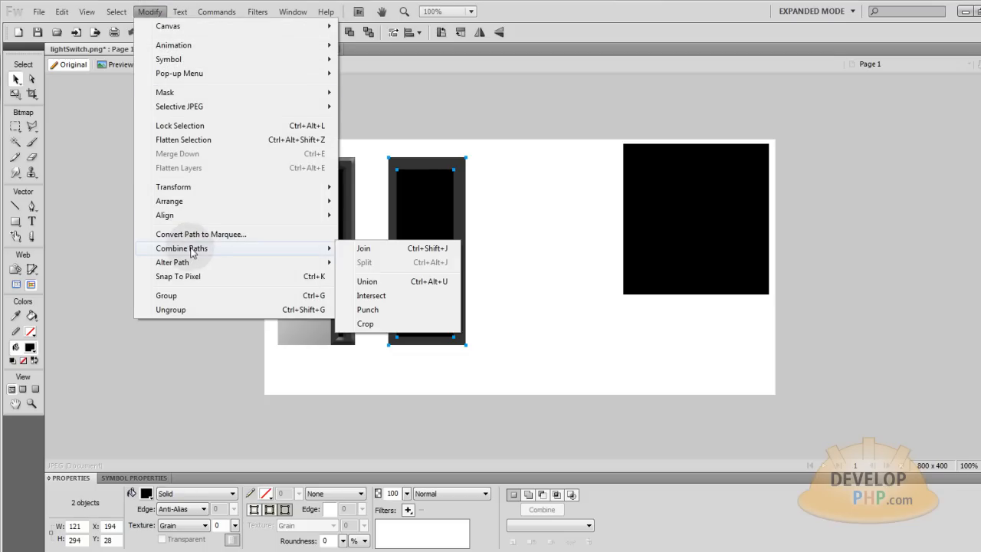
pyautogui.click(365, 310)
pyautogui.click(506, 205)
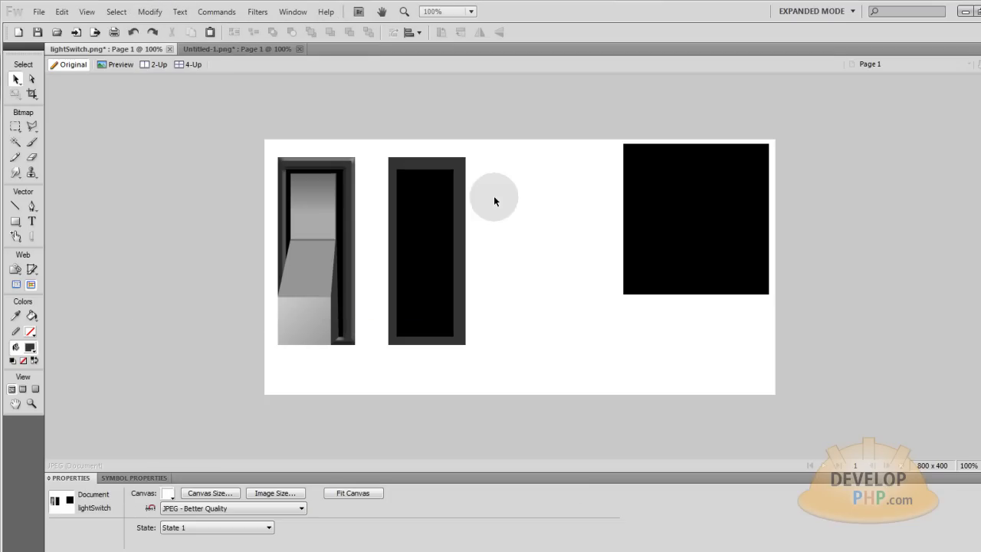
# Step: Move the punched grey frame aside to check its cut-out, and undo the move
pyautogui.moveTo(463, 192); pyautogui.dragTo(583, 190)
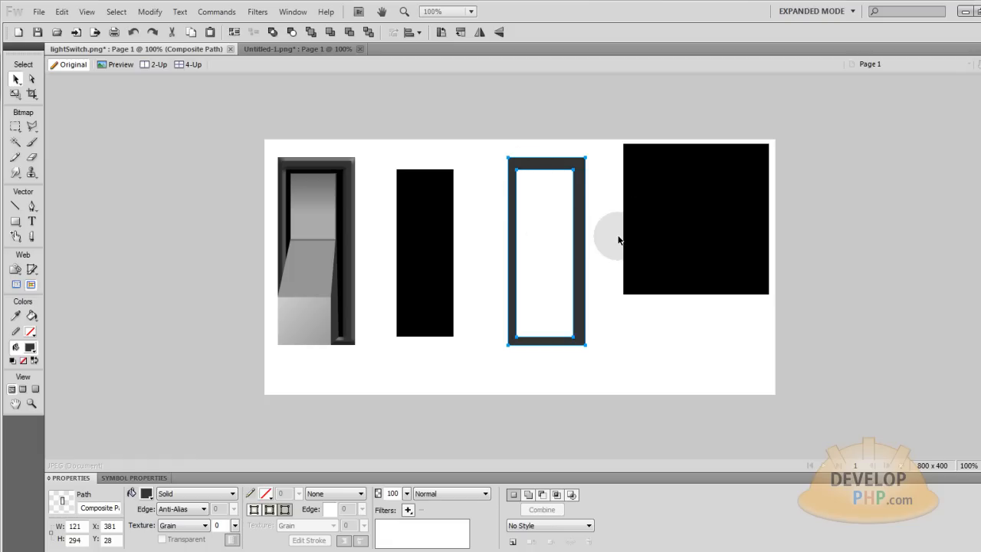
pyautogui.hotkey('ctrl', 'z')
pyautogui.click(532, 197)
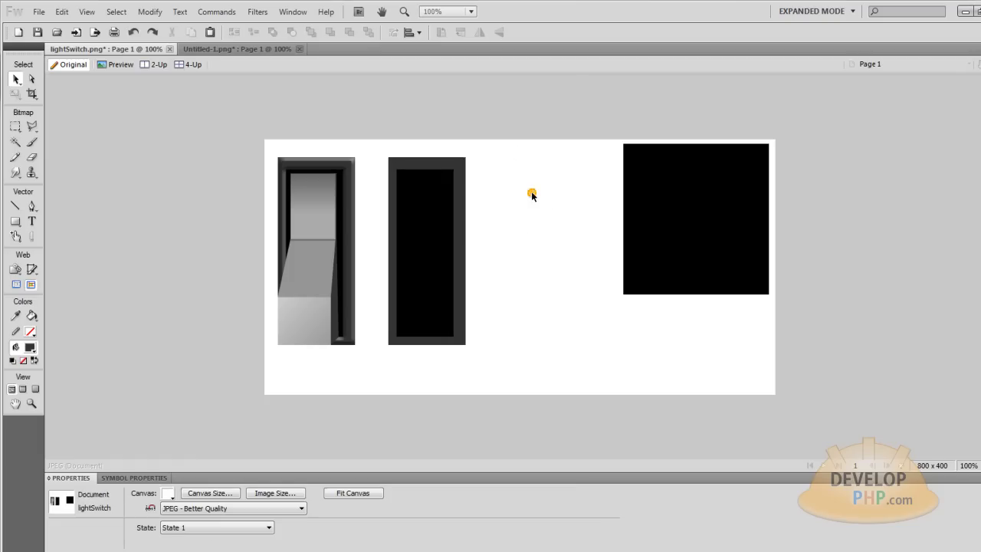
# Step: Open the Inner Bevel settings of the finished switch's outer frame for reference
pyautogui.click(457, 166)
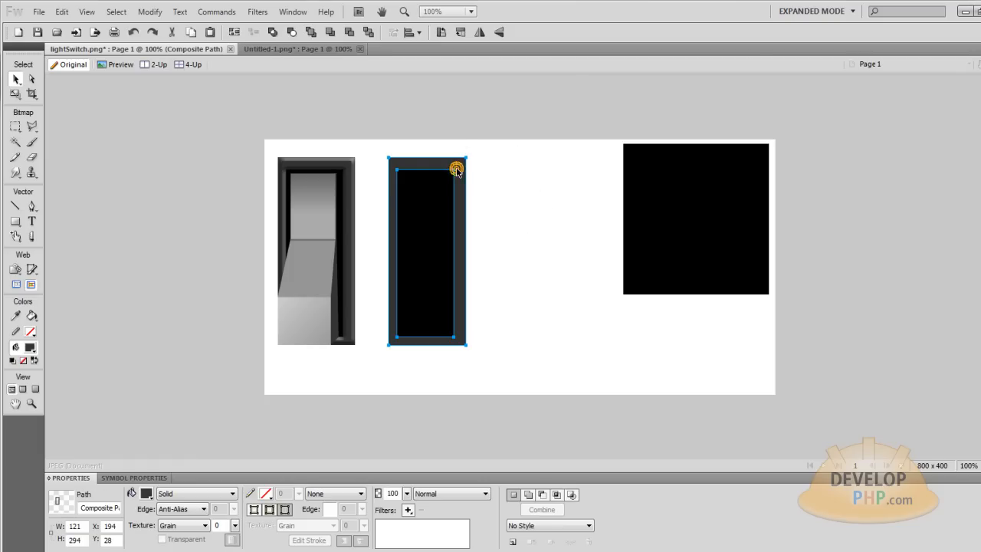
pyautogui.click(354, 161)
pyautogui.doubleClick(423, 528)
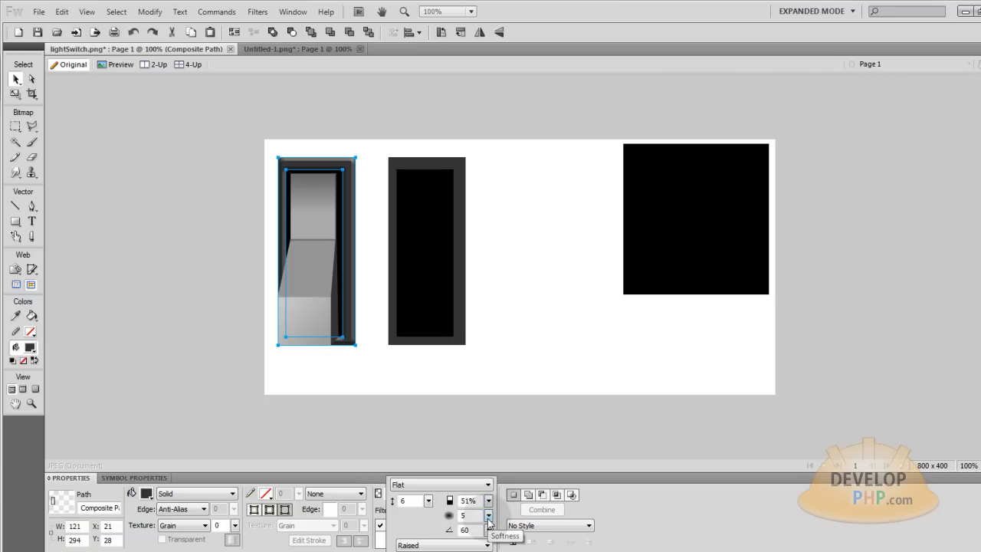
# Step: Apply a raised, flat Inner Bevel to the new grey frame with width 5, softness 5 and angle 35
pyautogui.click(491, 342)
pyautogui.click(463, 335)
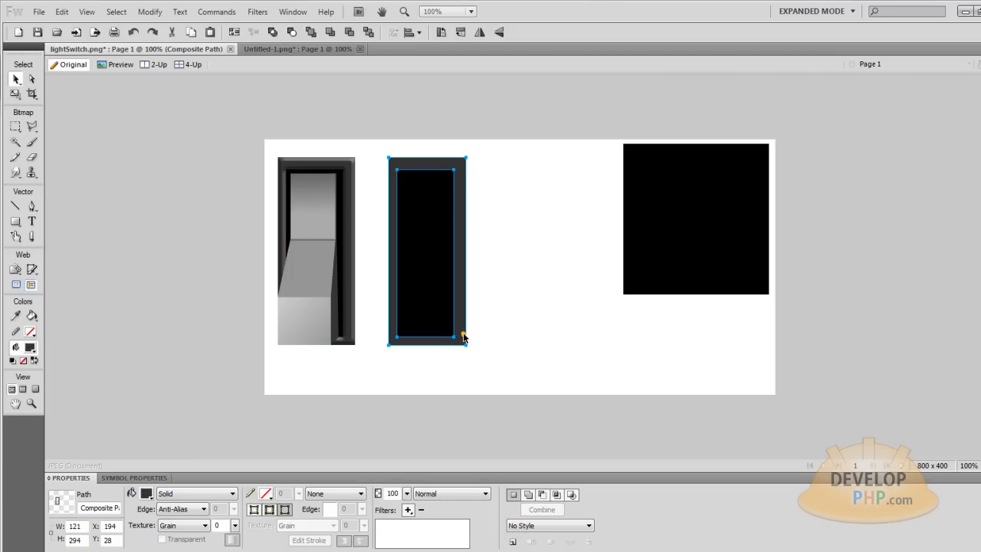
pyautogui.click(409, 510)
pyautogui.moveTo(508, 411)
pyautogui.click(590, 414)
pyautogui.moveTo(511, 501); pyautogui.dragTo(514, 514)
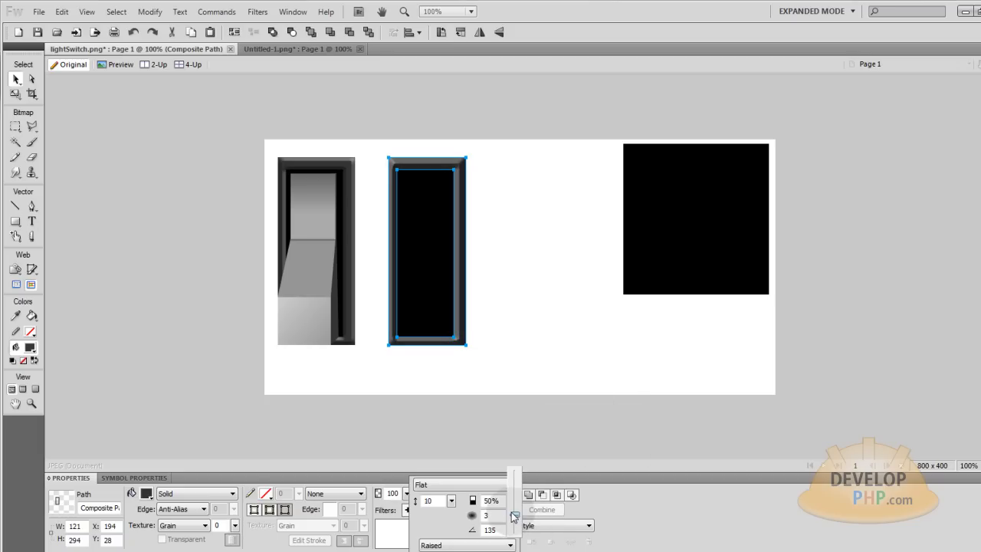
pyautogui.moveTo(514, 504); pyautogui.dragTo(512, 503)
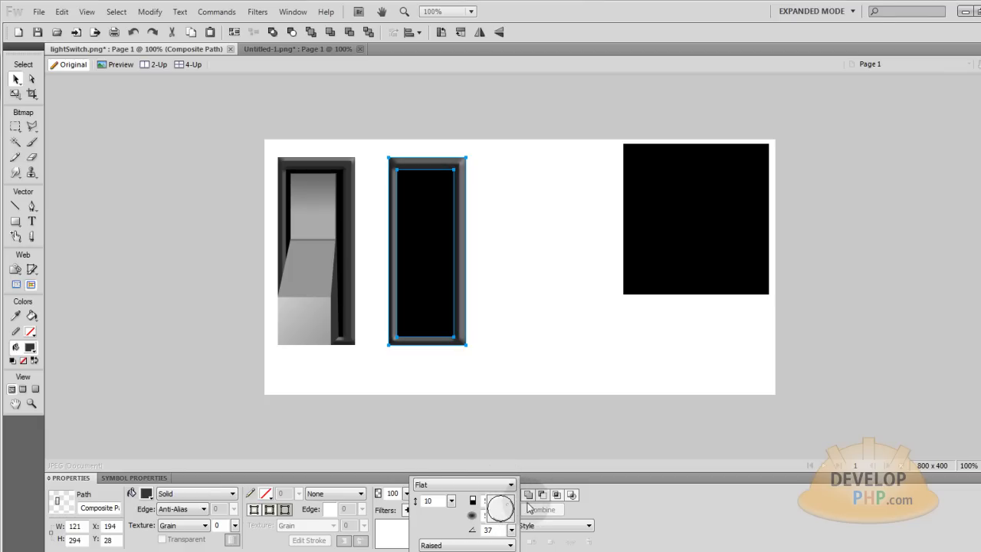
pyautogui.moveTo(452, 502); pyautogui.dragTo(454, 509)
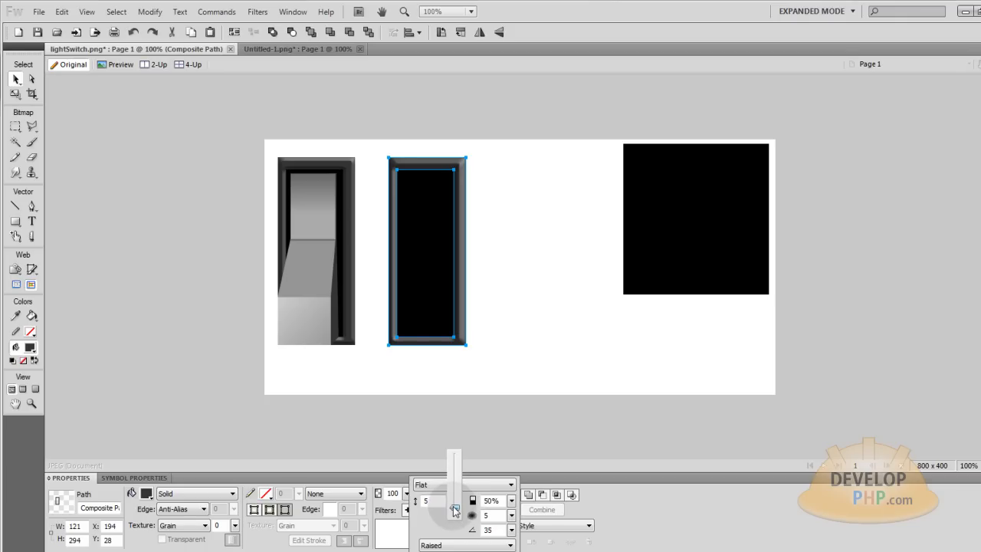
pyautogui.click(516, 332)
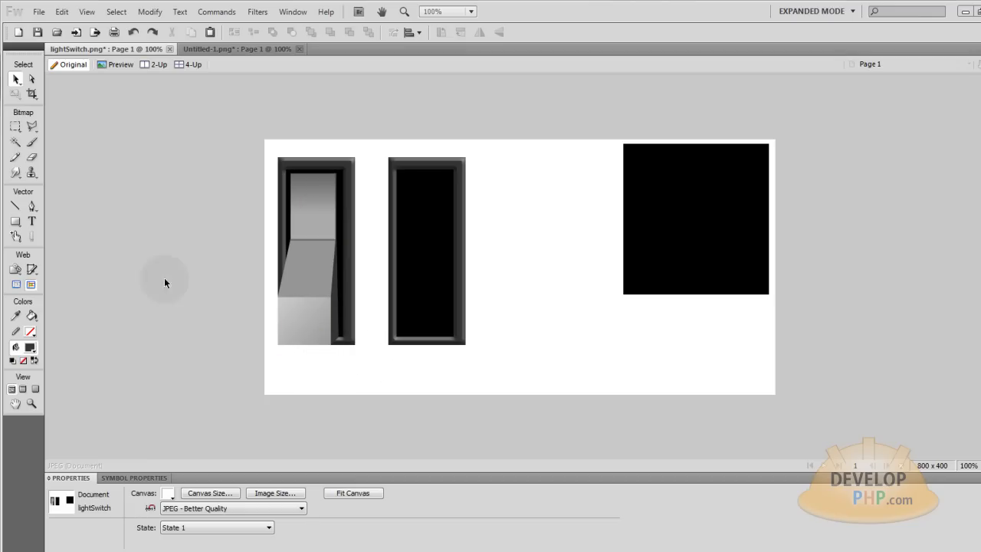
# Step: Draw an 83 by 75 pixel rectangle over the new switch's lower-left corner, flush with the frame's outer edges
pyautogui.click(17, 222)
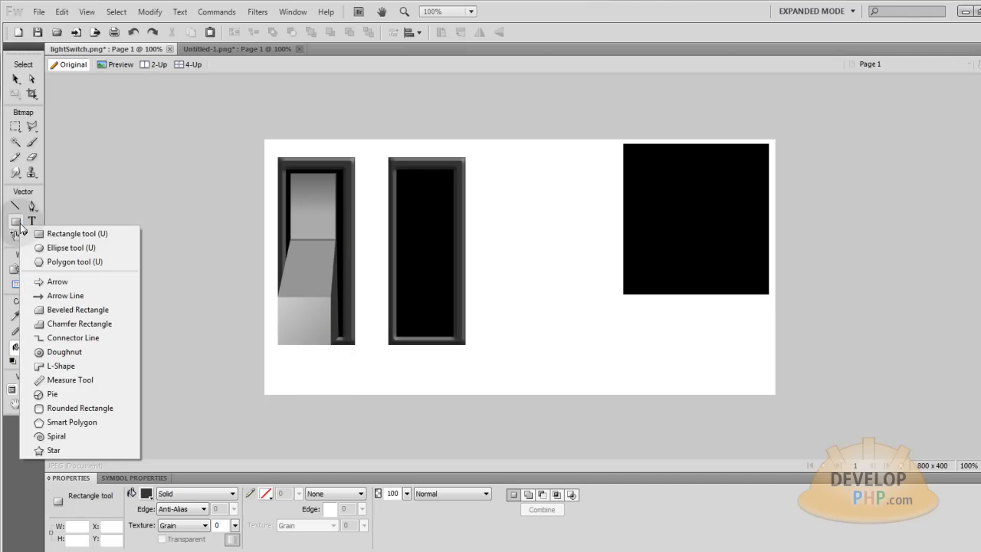
pyautogui.click(63, 241)
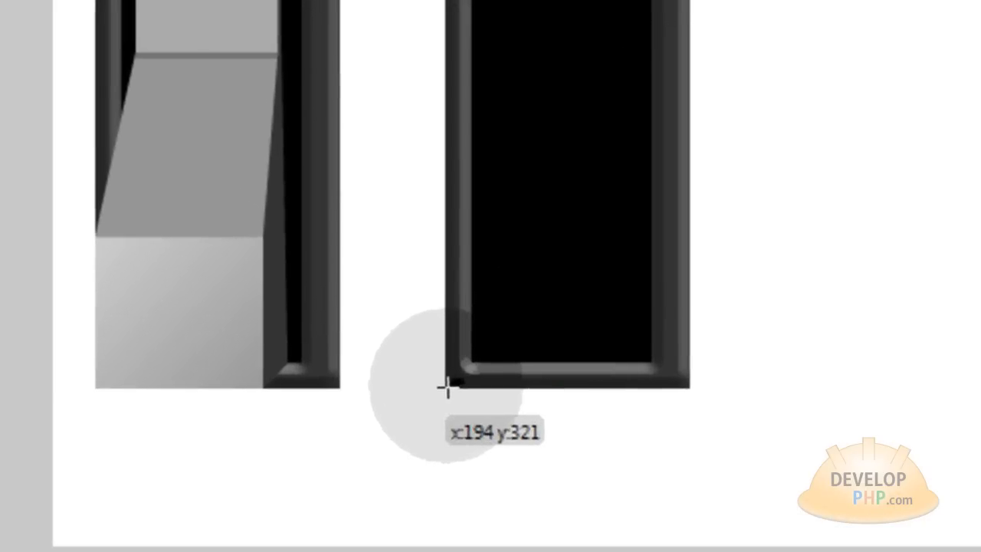
pyautogui.moveTo(387, 344); pyautogui.dragTo(436, 306)
pyautogui.moveTo(600, 266); pyautogui.dragTo(615, 238)
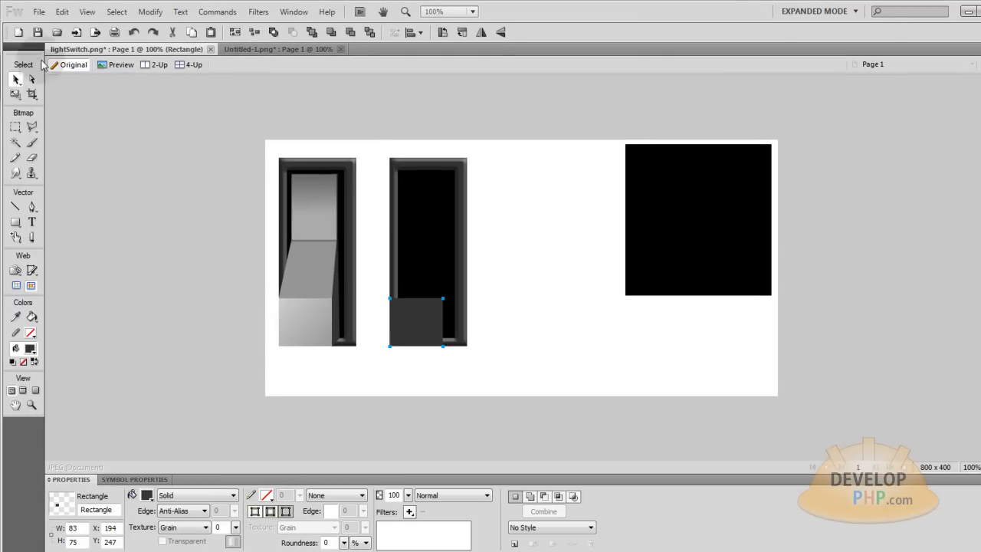
# Step: Try reshaping the small rectangle by moving its upper-right corner point outside the frame, and undo the move
pyautogui.click(33, 80)
pyautogui.click(443, 299)
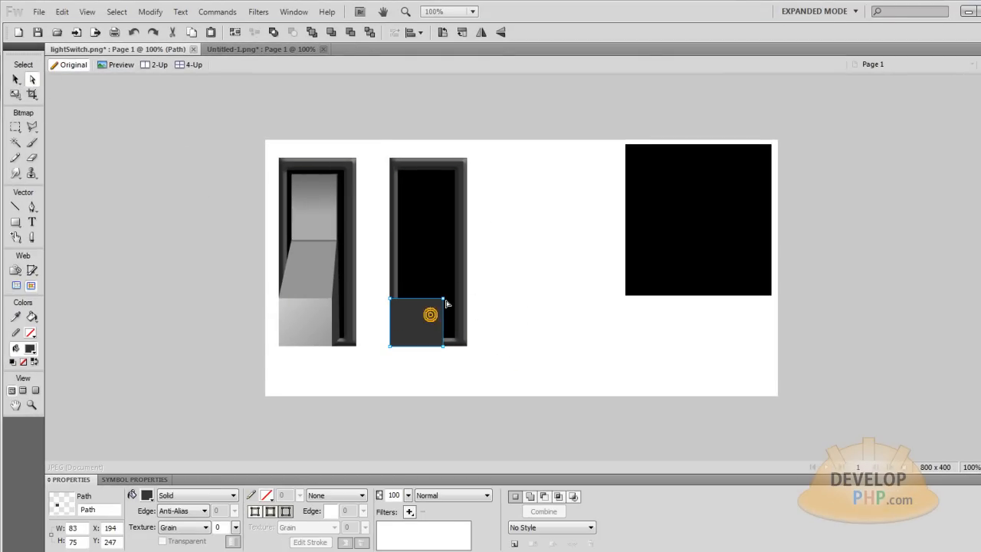
pyautogui.moveTo(444, 299); pyautogui.dragTo(490, 269)
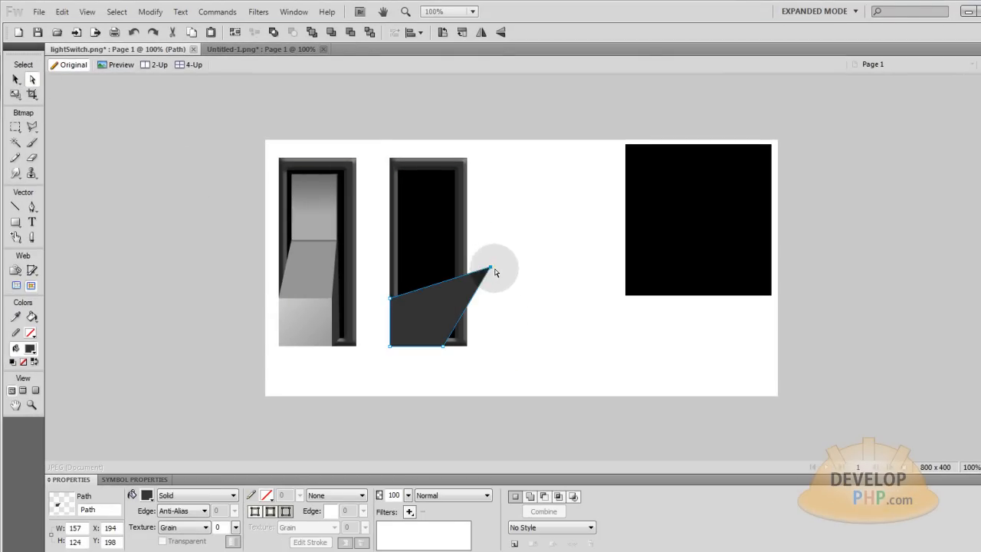
pyautogui.click(511, 282)
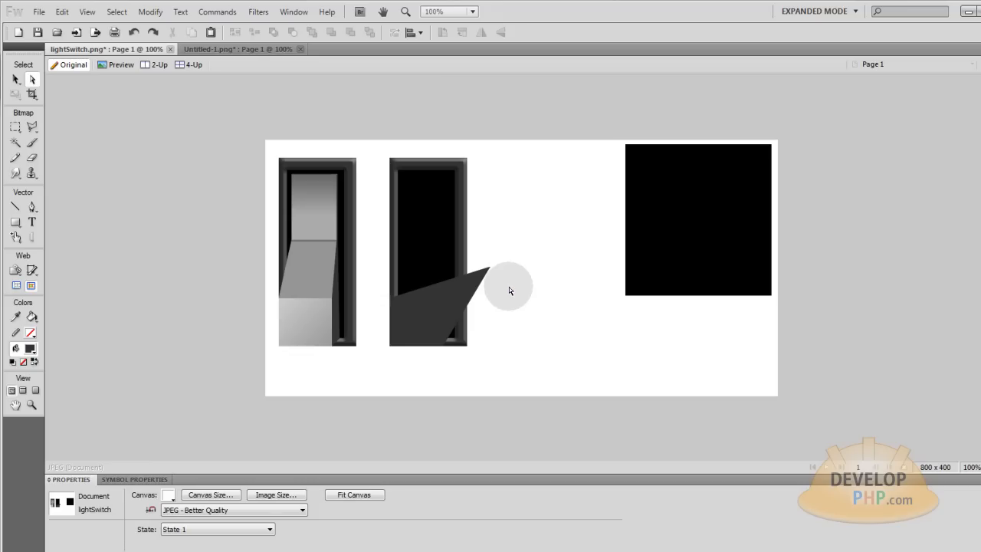
pyautogui.hotkey('ctrl', 'z')
# Step: Change the small lower rectangle's fill to a Linear gradient
pyautogui.click(16, 79)
pyautogui.click(434, 320)
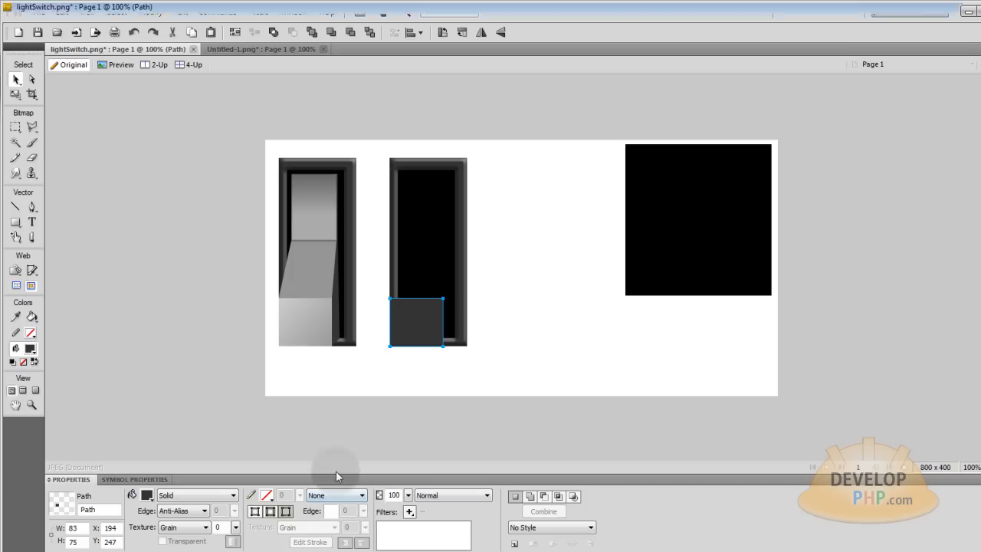
pyautogui.click(187, 497)
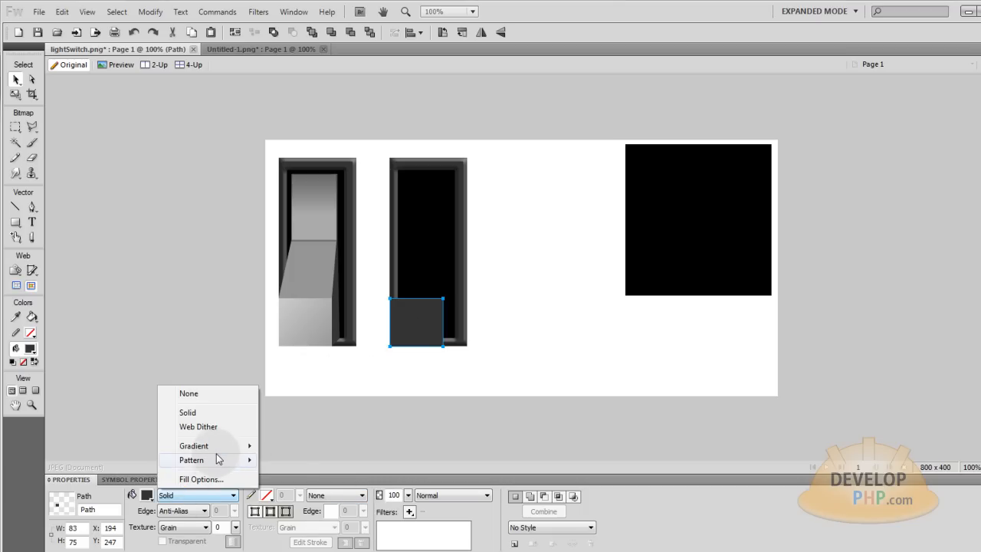
pyautogui.moveTo(222, 446)
pyautogui.click(265, 448)
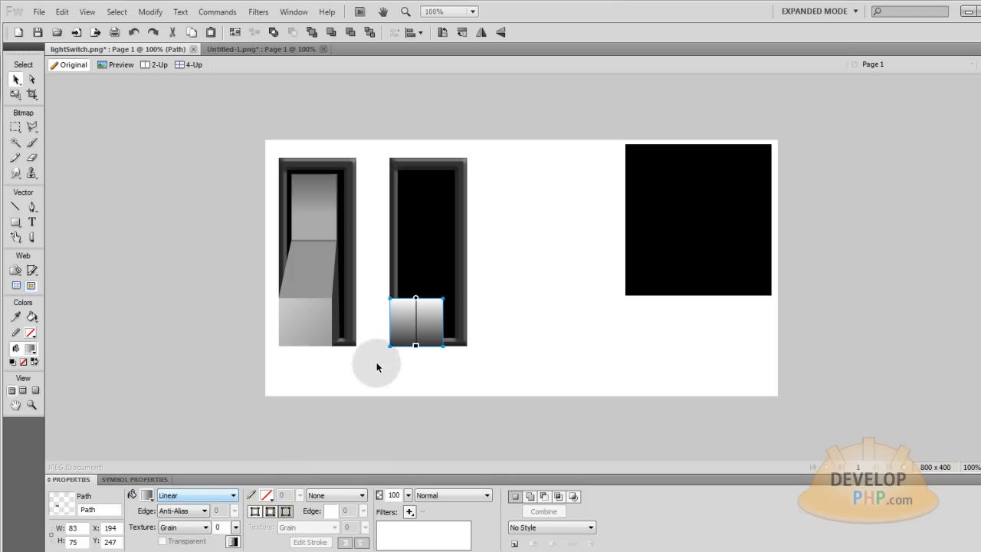
# Step: Angle the gradient diagonally from just above the rectangle's upper-left corner to well below it, for a soft light-to-grey shading
pyautogui.moveTo(416, 300); pyautogui.dragTo(391, 298)
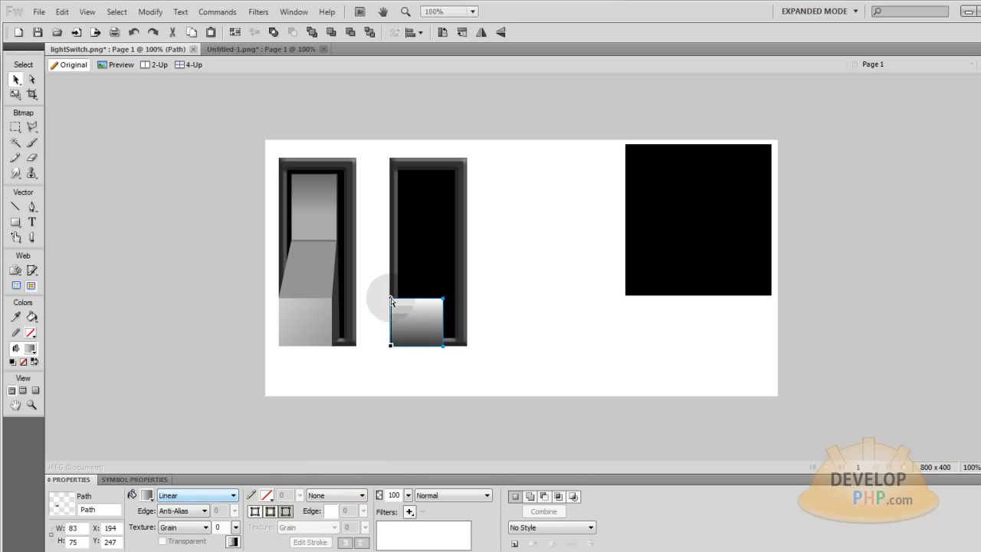
pyautogui.moveTo(391, 346); pyautogui.dragTo(438, 406)
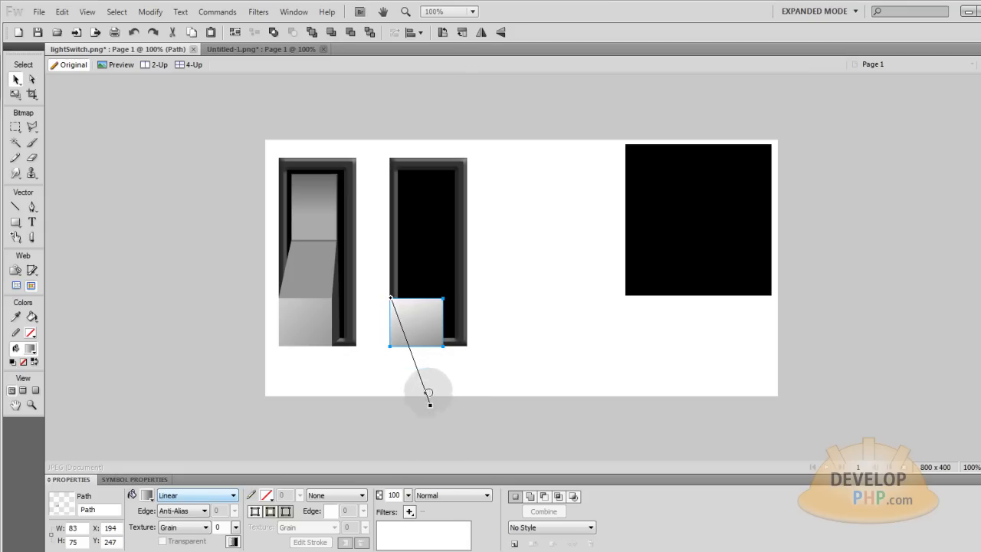
pyautogui.click(532, 339)
pyautogui.click(420, 316)
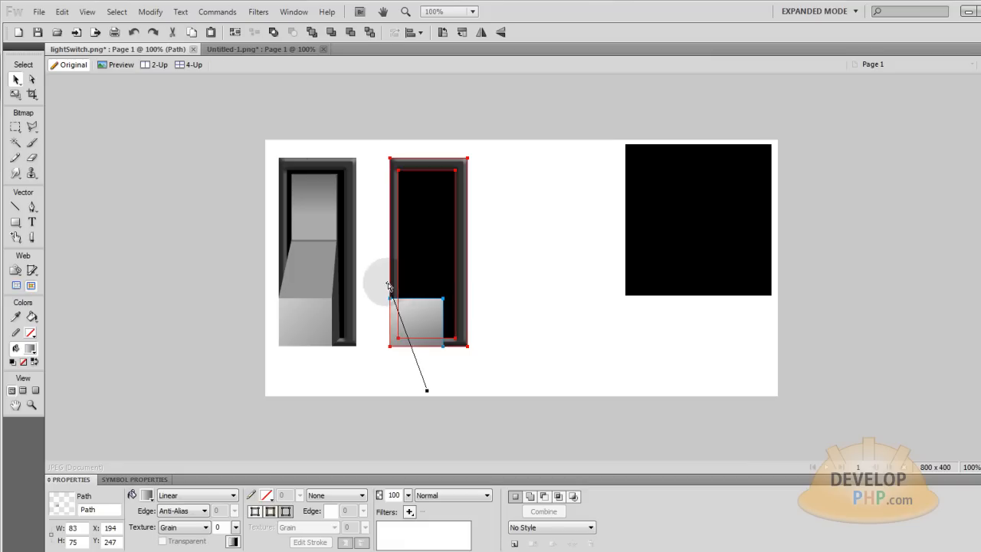
pyautogui.moveTo(388, 283); pyautogui.dragTo(388, 275)
pyautogui.click(86, 217)
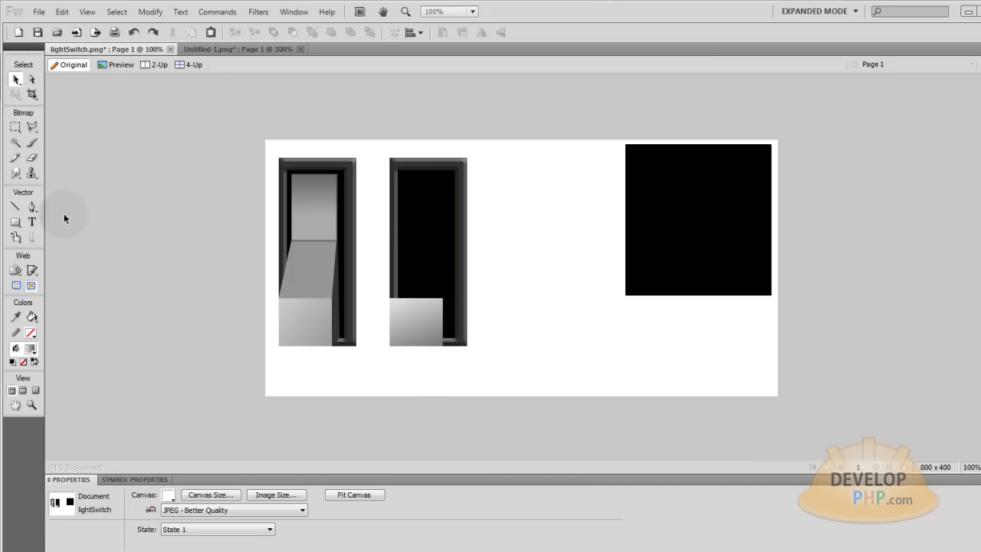
# Step: Draw a closed four-cornered panel with the Pen tool in the upper part of the new switch's black recess
pyautogui.click(16, 221)
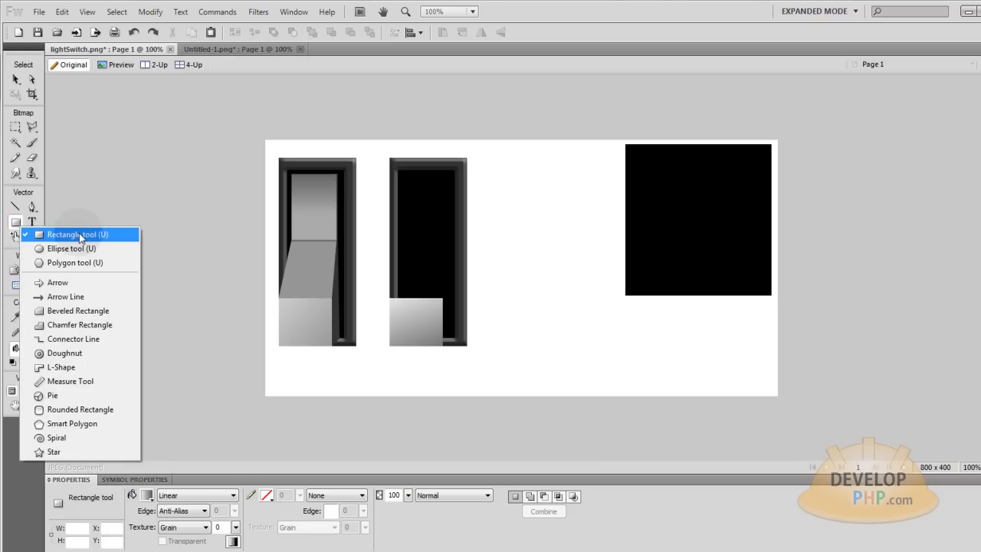
pyautogui.click(32, 209)
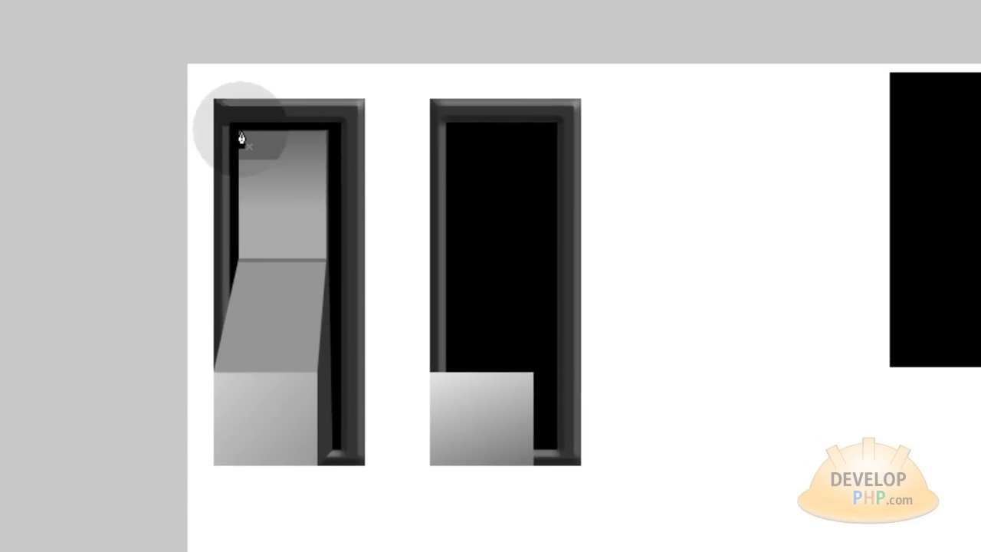
pyautogui.click(453, 132)
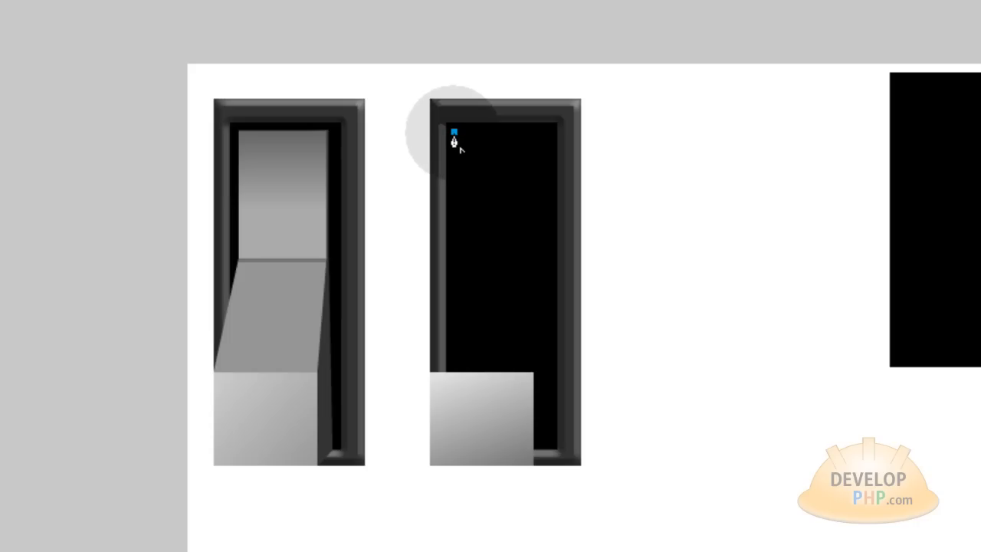
pyautogui.moveTo(454, 141); pyautogui.dragTo(453, 265)
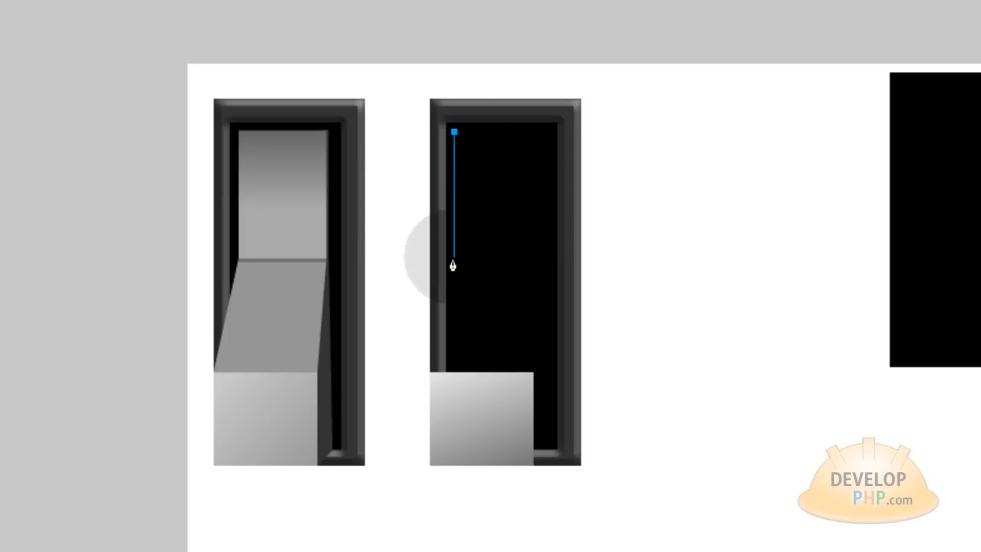
pyautogui.click(454, 256)
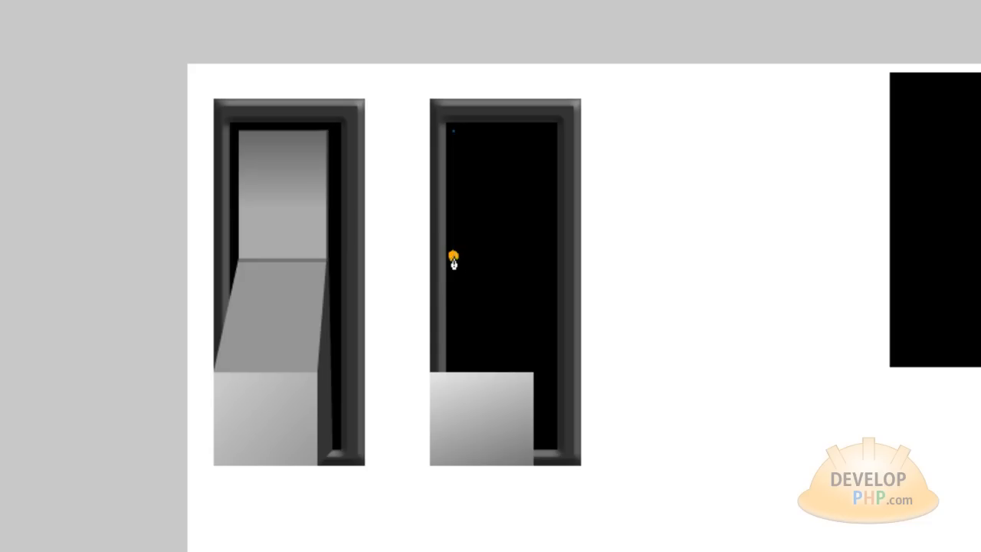
pyautogui.click(527, 257)
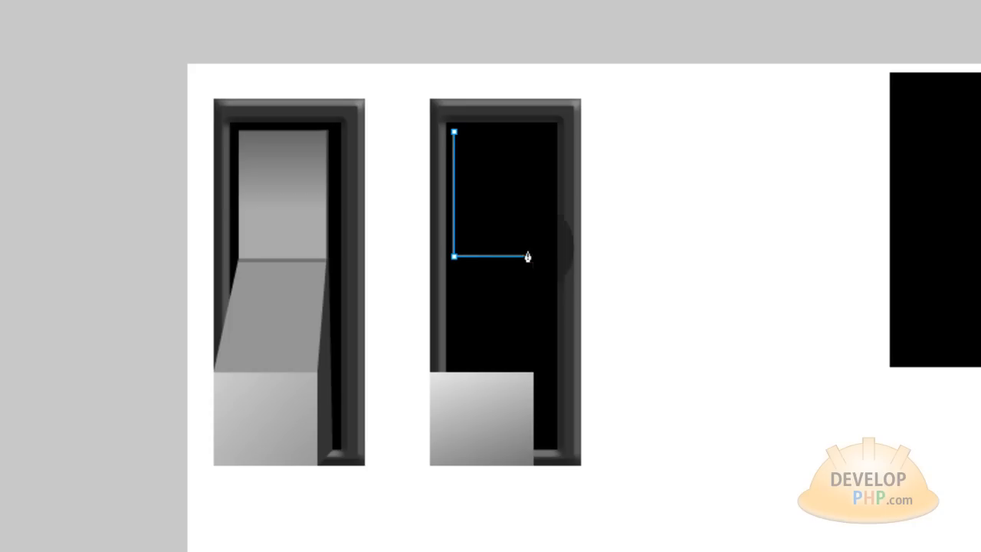
pyautogui.click(526, 132)
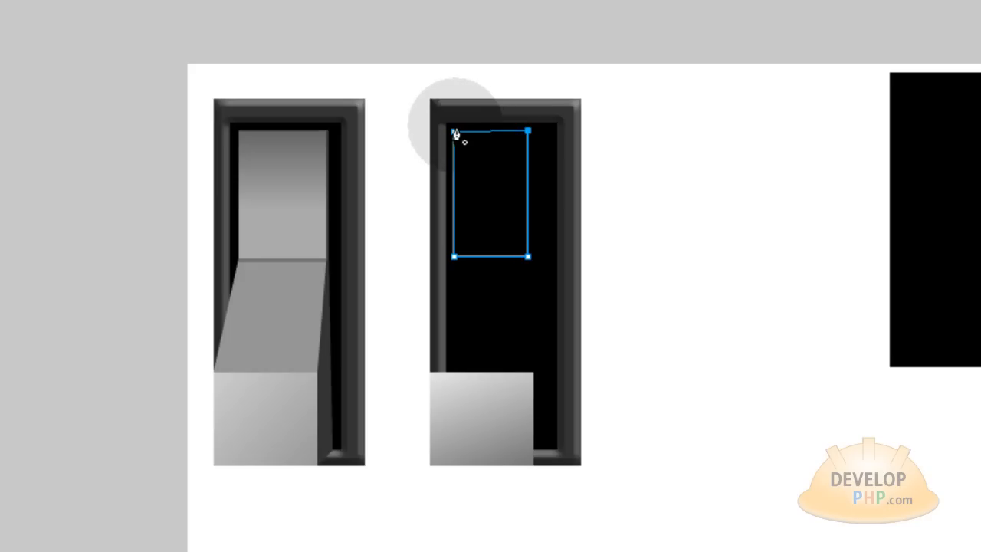
pyautogui.click(454, 131)
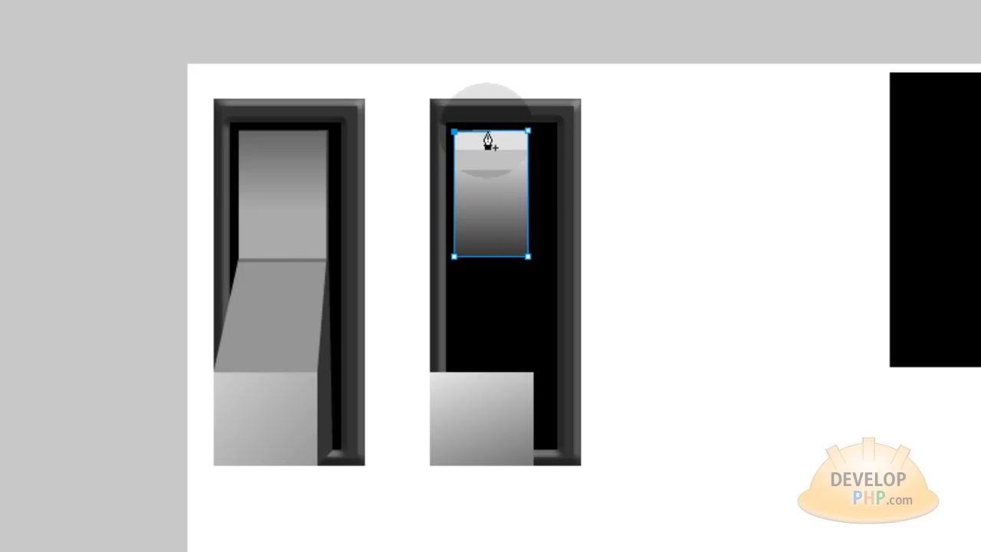
# Step: Level the upper panel's top edge by nudging its upper-left corner point upward
pyautogui.hotkey('ctrl', '=')
pyautogui.hotkey('ctrl', '=')
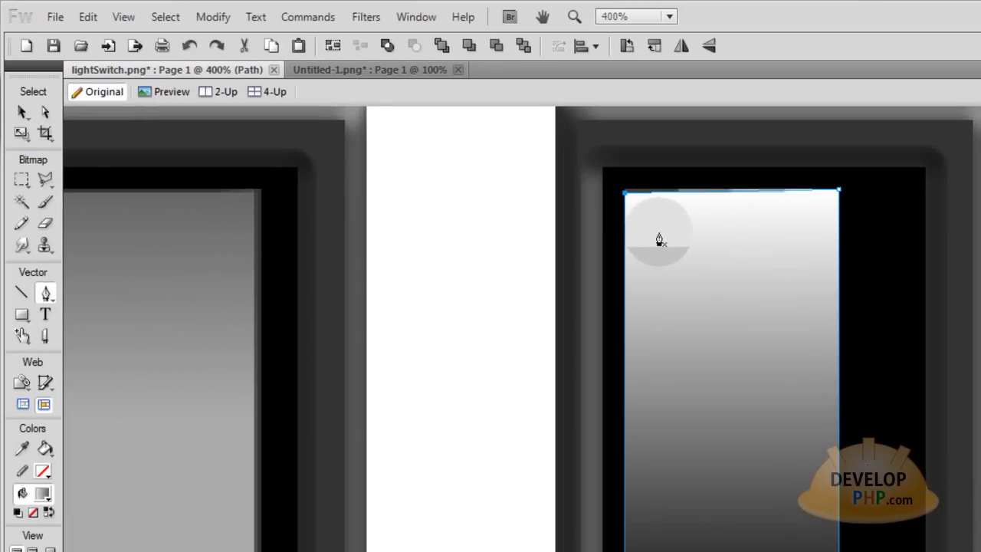
pyautogui.click(46, 113)
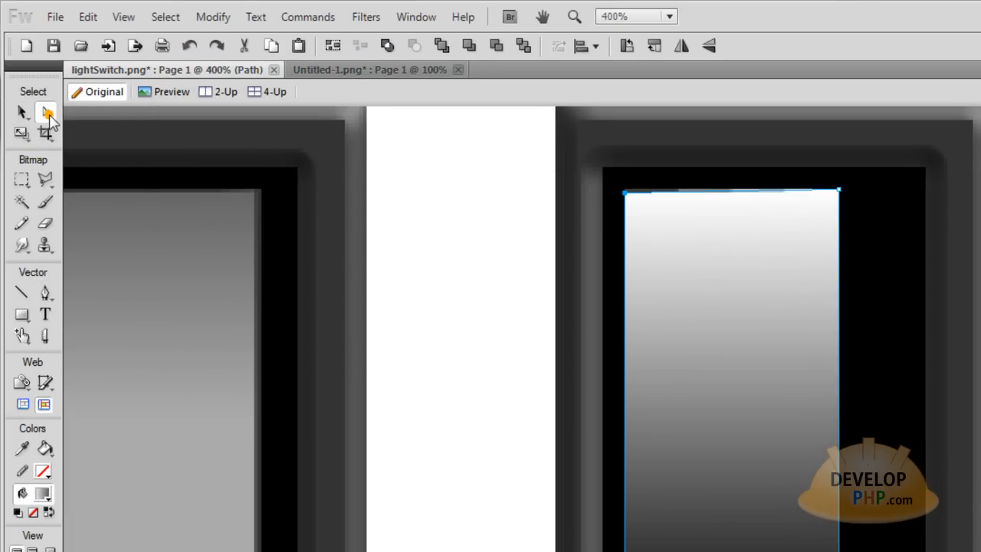
pyautogui.click(625, 194)
pyautogui.press('Up')
pyautogui.click(21, 112)
pyautogui.hotkey('ctrl', '-')
pyautogui.hotkey('ctrl', '-')
pyautogui.hotkey('ctrl', '-')
pyautogui.hotkey('ctrl', '-')
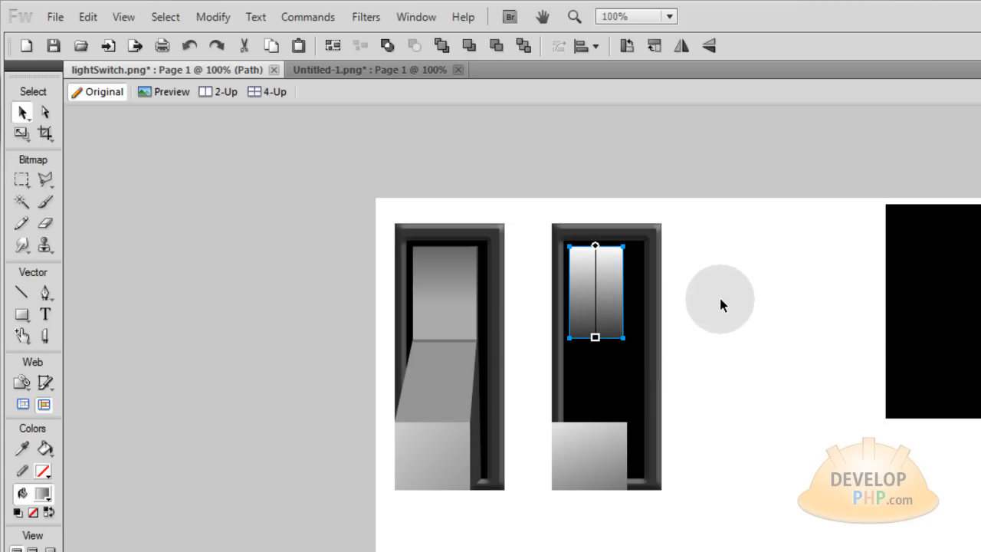
# Step: Widen the upper panel by shifting both of its right-hand corner points to the right, matching the reference panel's width
pyautogui.click(721, 305)
pyautogui.click(592, 275)
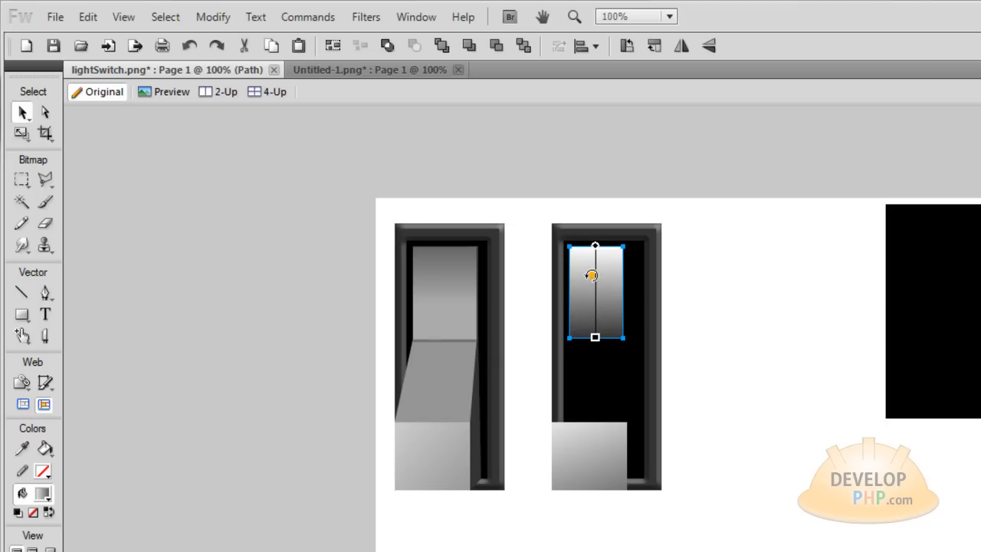
pyautogui.click(45, 112)
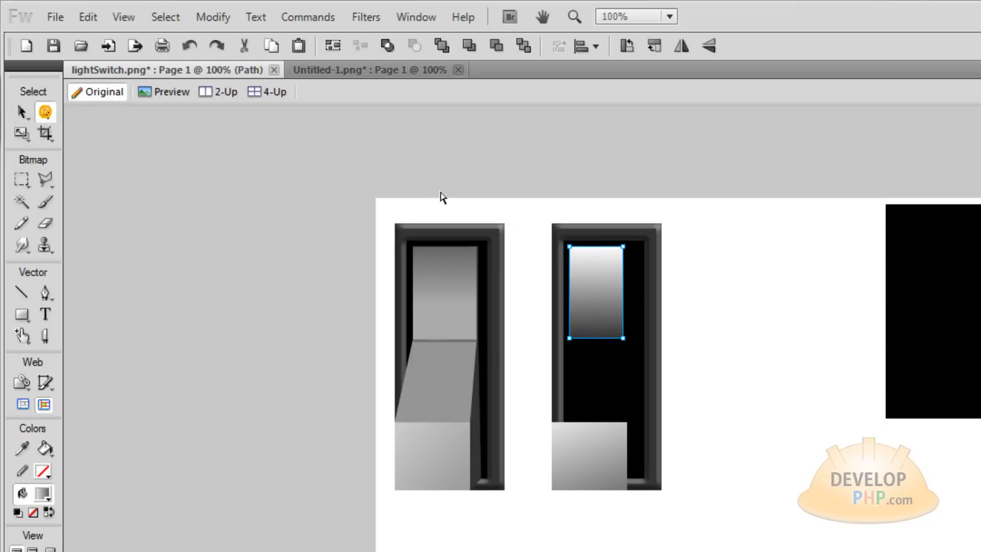
pyautogui.click(624, 247)
pyautogui.keyDown('shift'); pyautogui.click(624, 340); pyautogui.keyUp('shift')
pyautogui.press('Right')
pyautogui.press('Right')
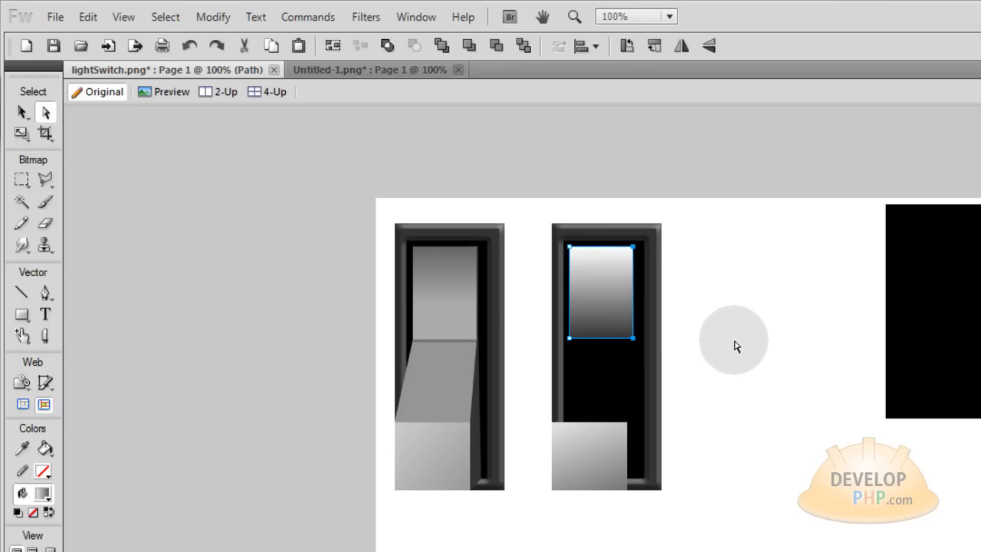
pyautogui.click(735, 348)
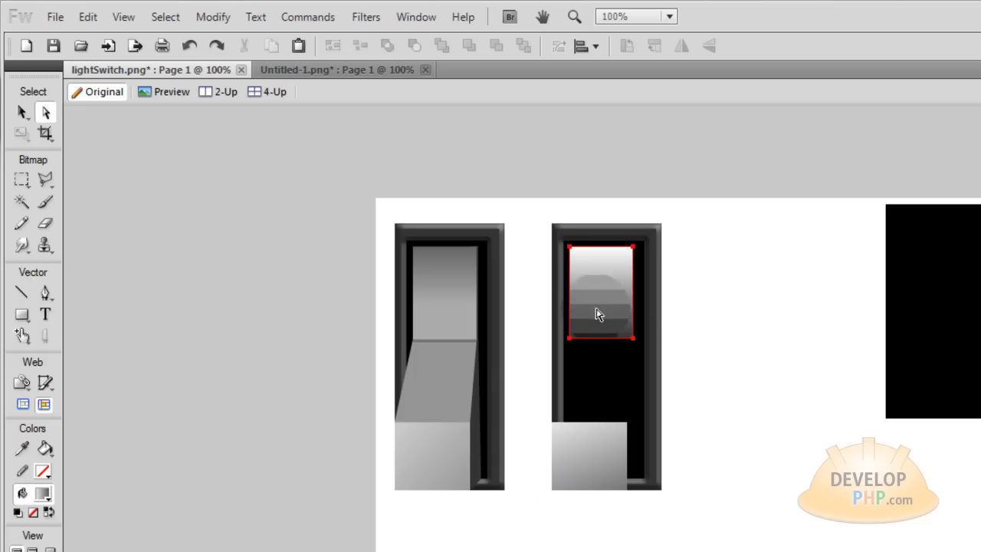
# Step: Select the reference switch's slanted middle panel and try to start a Pen path below the new upper panel
pyautogui.click(445, 384)
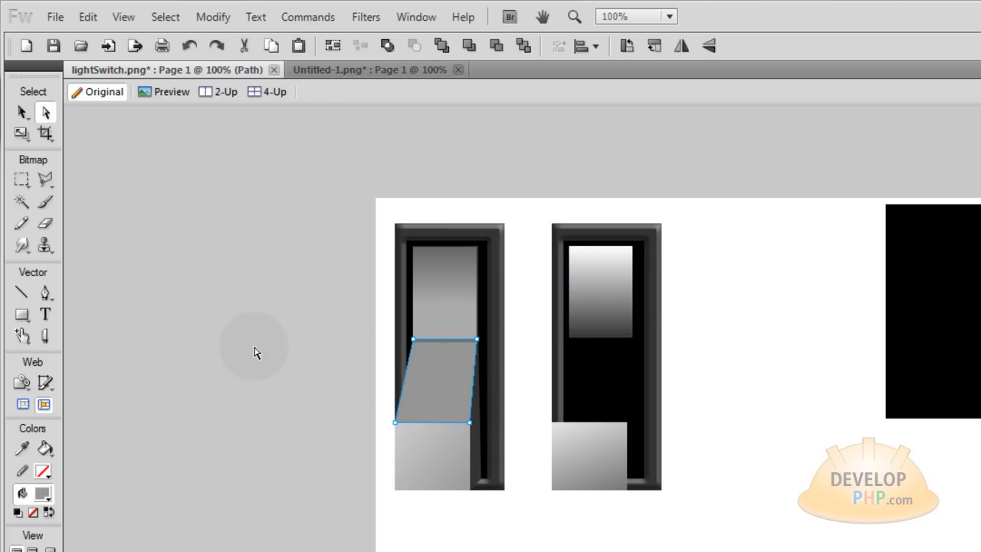
pyautogui.click(46, 293)
pyautogui.click(572, 347)
pyautogui.click(21, 111)
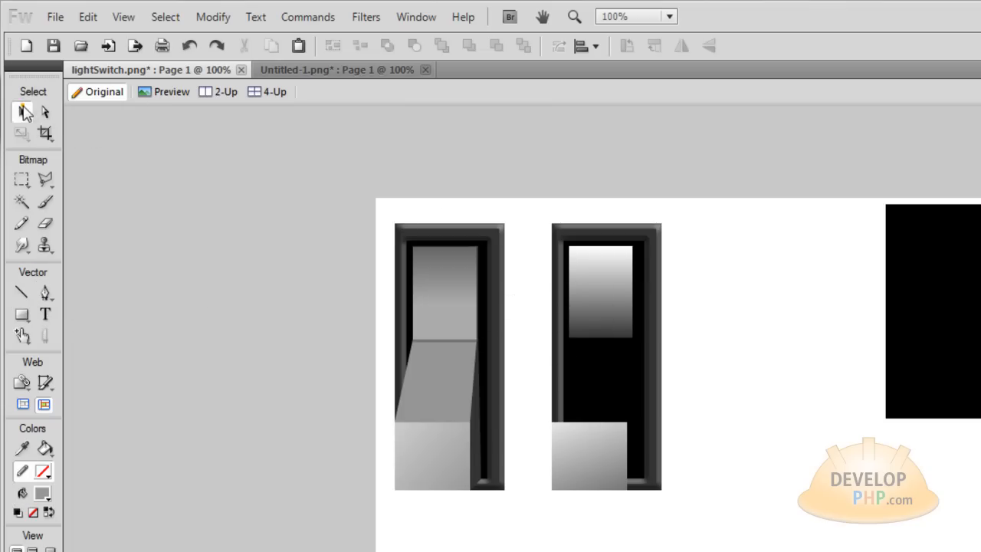
# Step: Draw a closed slanted four-cornered panel with the Pen tool, joining the new switch's upper panel to its lower block
pyautogui.click(614, 290)
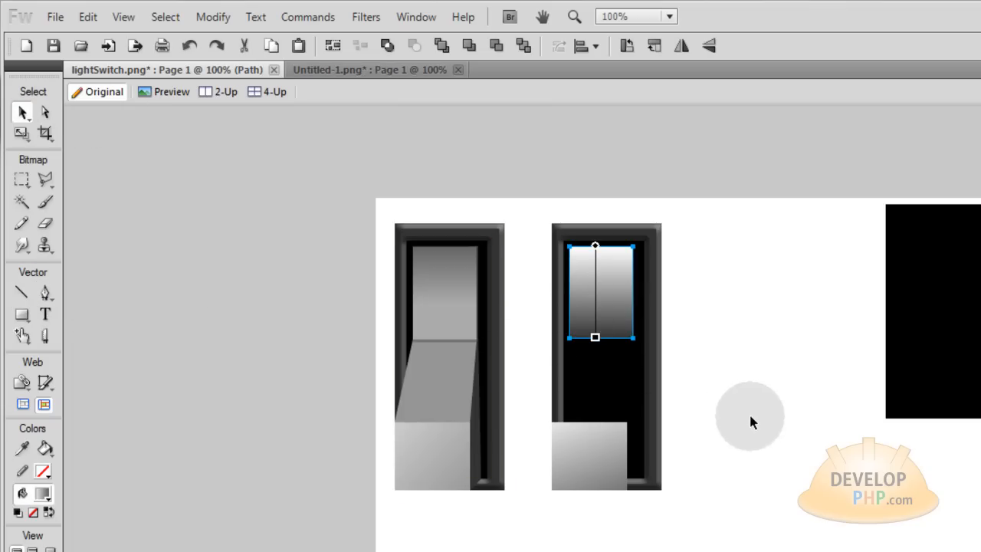
pyautogui.hotkey('ctrl', '=')
pyautogui.hotkey('ctrl', '=')
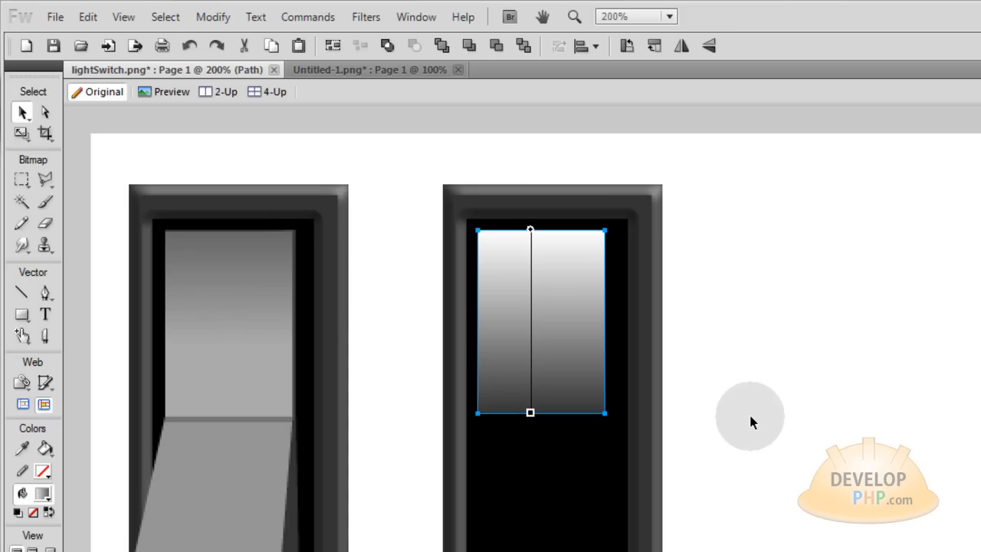
pyautogui.hotkey('ctrl', '=')
pyautogui.hotkey('ctrl', '-')
pyautogui.hotkey('ctrl', '-')
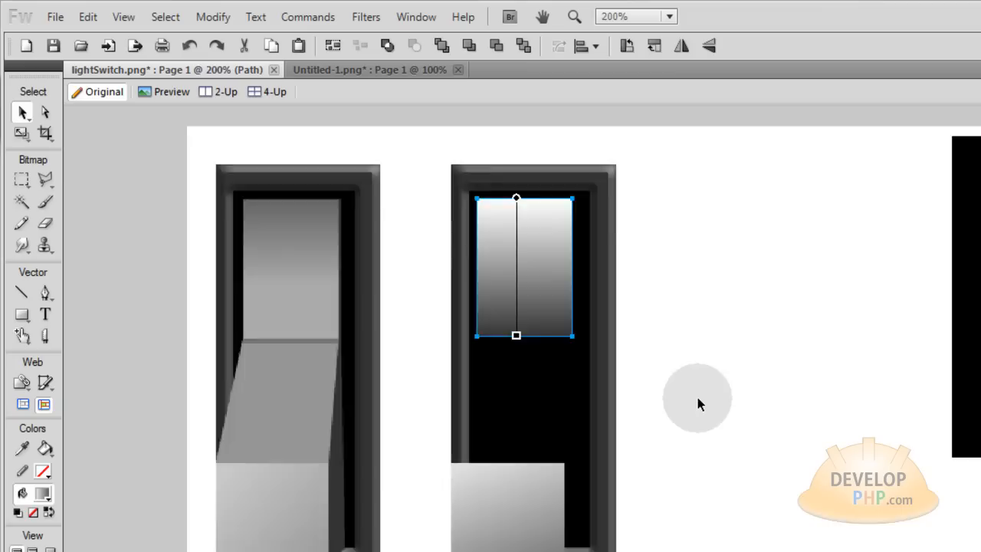
pyautogui.hotkey('ctrl', '=')
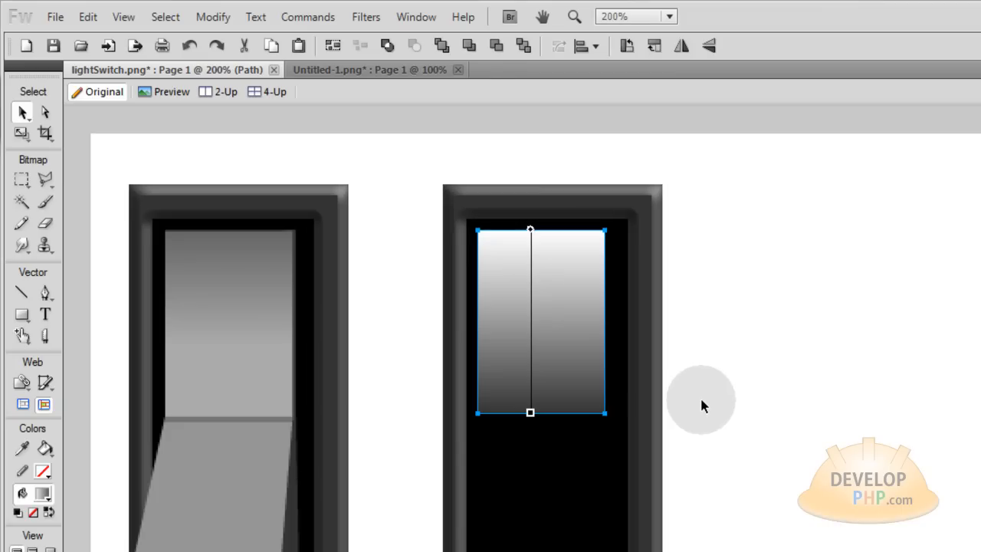
pyautogui.click(741, 394)
pyautogui.click(46, 295)
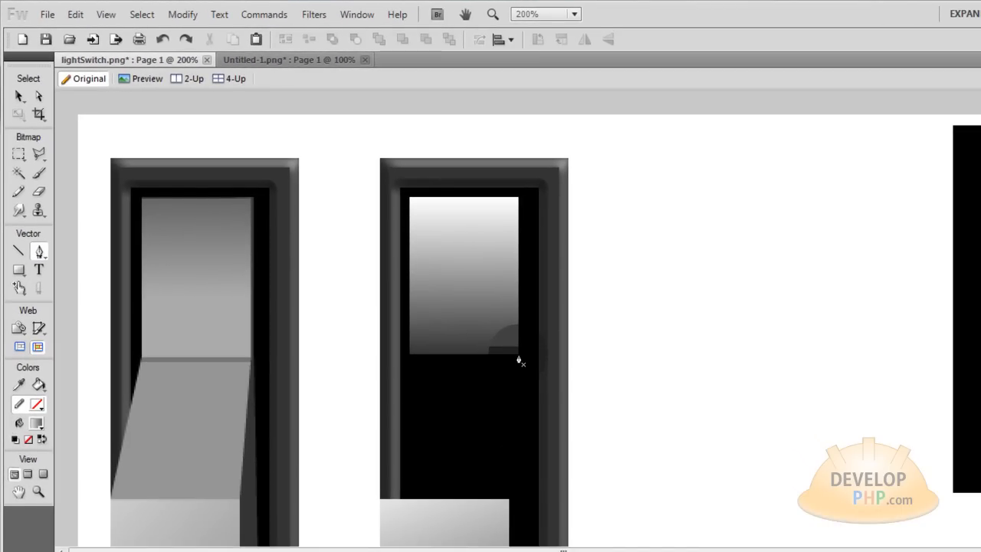
pyautogui.click(519, 355)
pyautogui.click(507, 502)
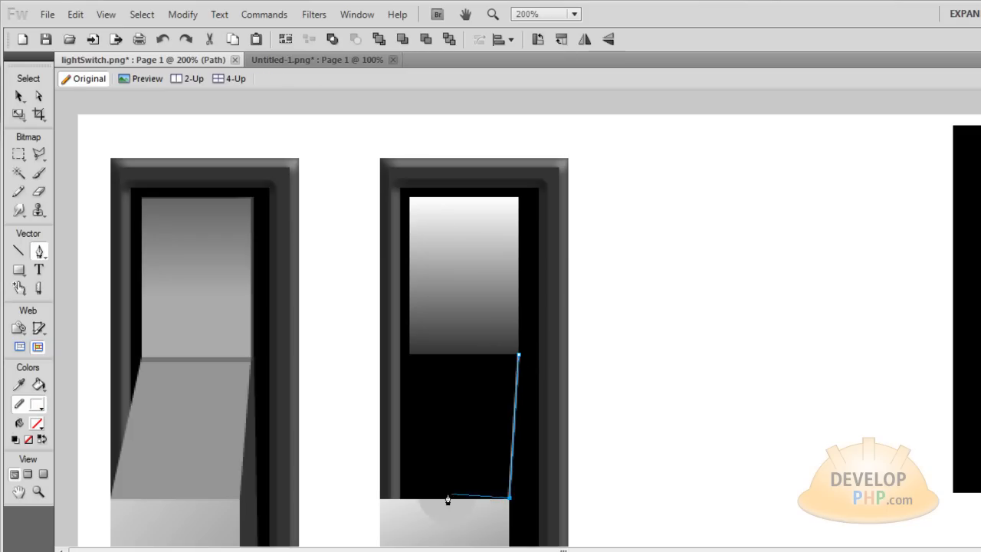
pyautogui.click(383, 499)
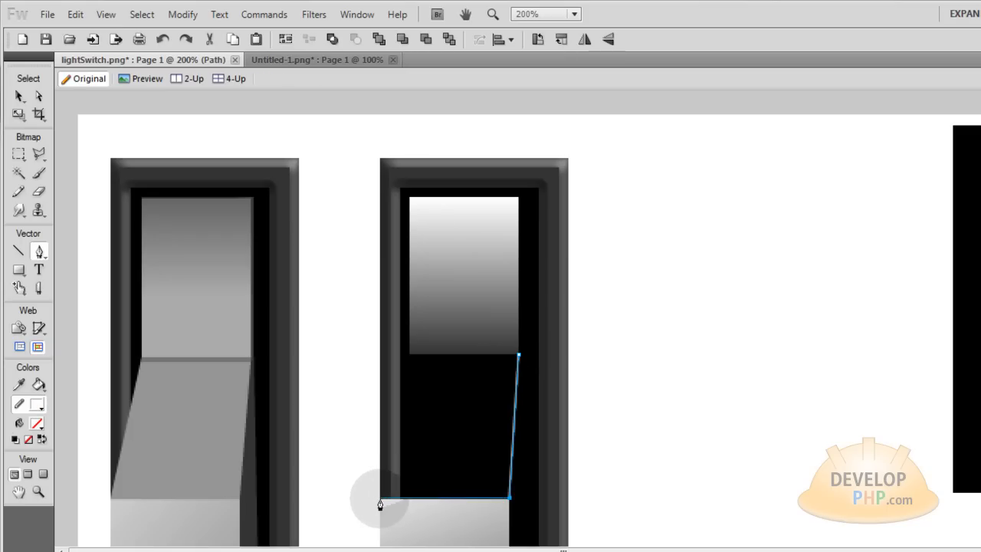
pyautogui.click(380, 499)
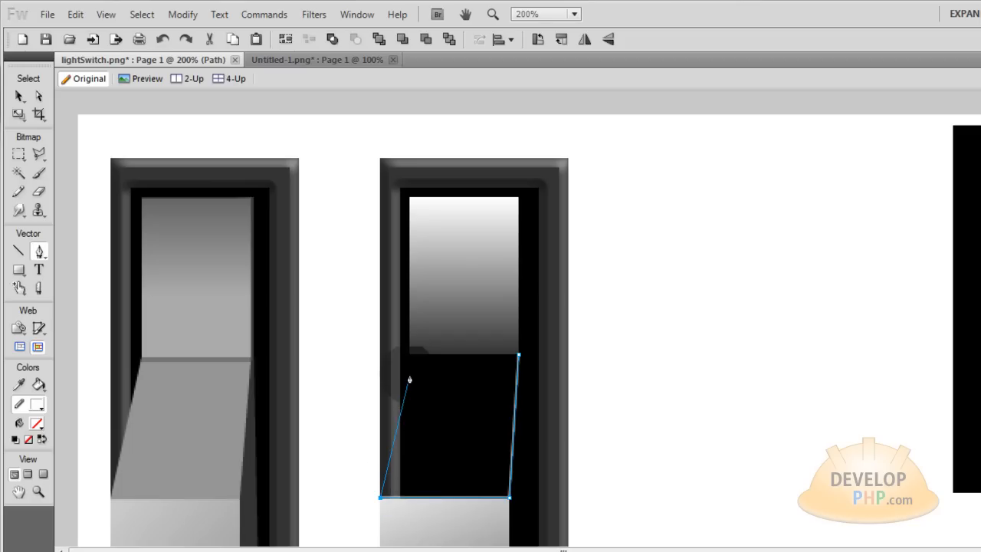
pyautogui.click(408, 352)
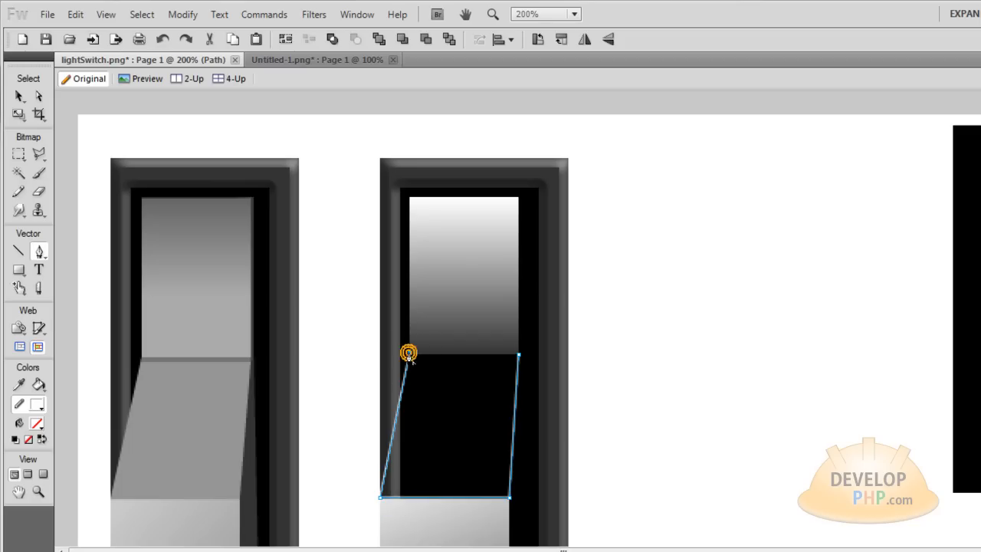
pyautogui.click(519, 355)
pyautogui.click(518, 357)
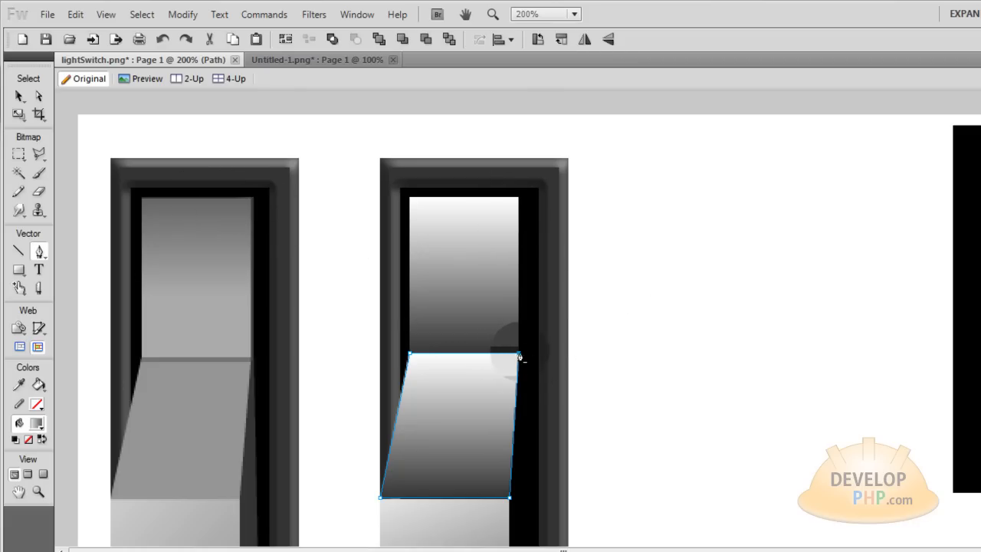
pyautogui.click(18, 95)
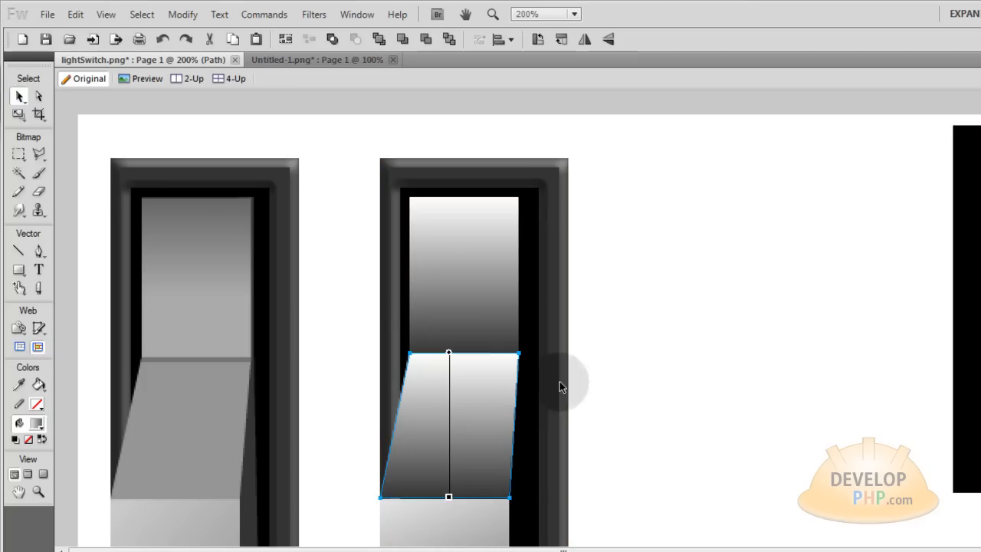
pyautogui.click(600, 364)
# Step: Nudge both bottom corner points of the slanted middle panel down one pixel to close the gap above the lower block
pyautogui.click(482, 439)
pyautogui.hotkey('ctrl', '=')
pyautogui.click(893, 467)
pyautogui.click(698, 438)
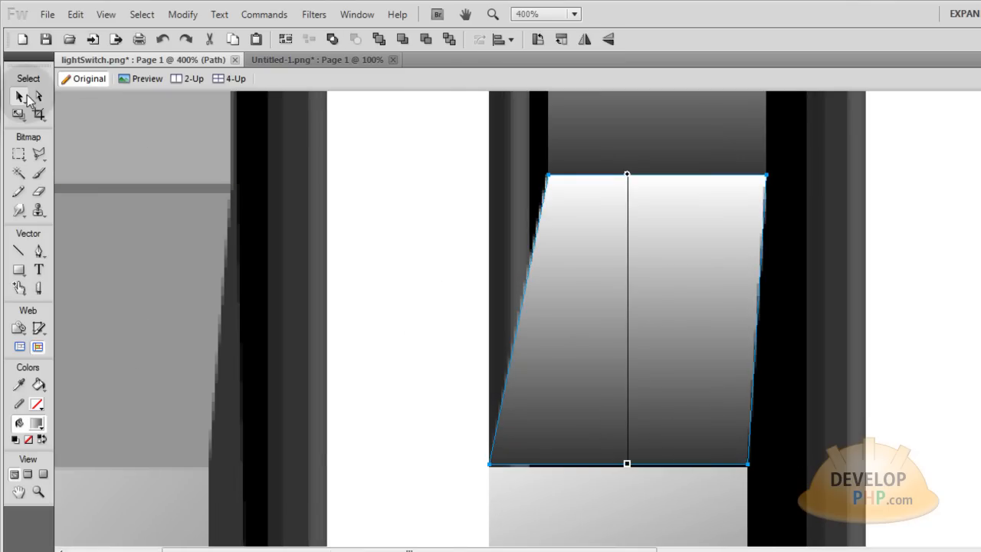
pyautogui.click(36, 96)
pyautogui.click(749, 465)
pyautogui.keyDown('shift'); pyautogui.click(489, 464); pyautogui.keyUp('shift')
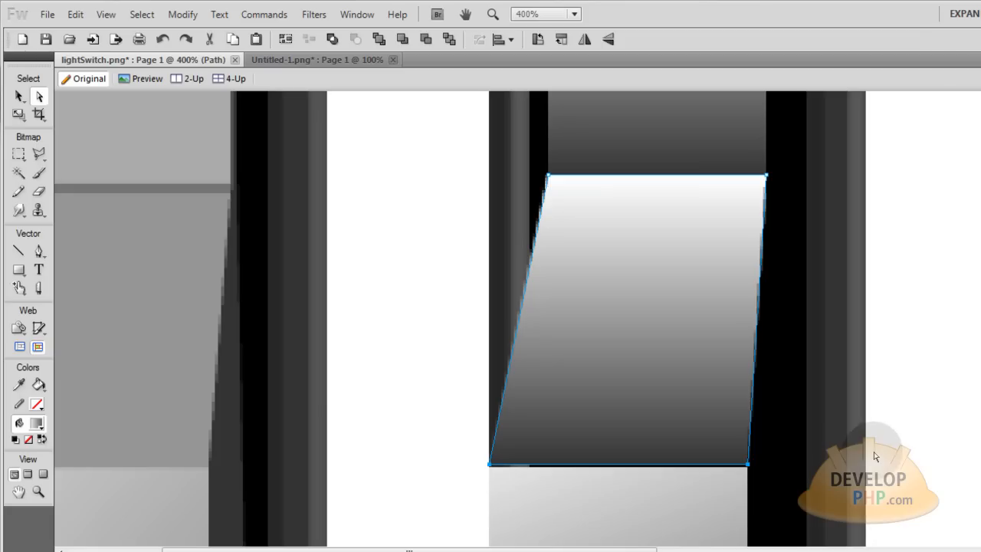
pyautogui.press('Down')
pyautogui.hotkey('ctrl', 'd')
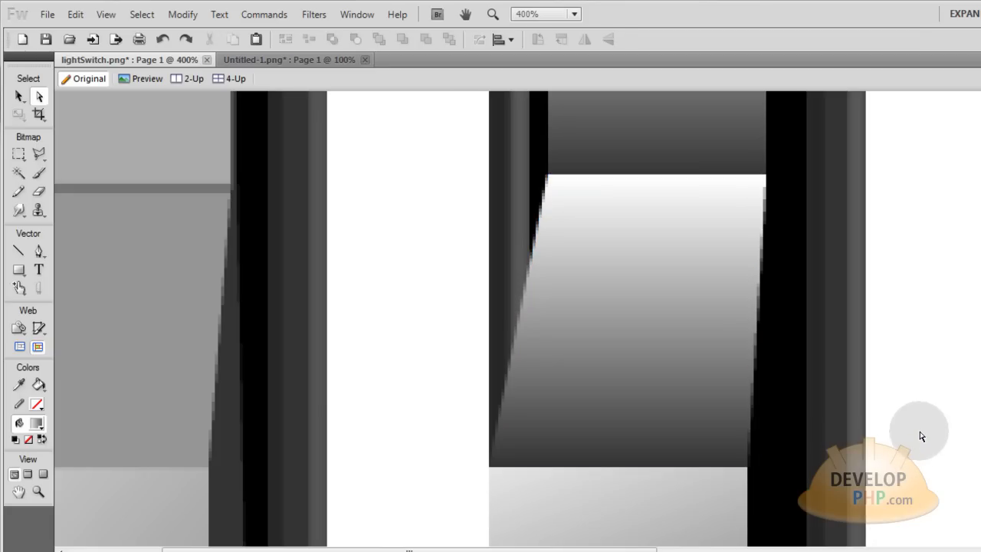
# Step: Change the slanted middle panel's fill to Solid, using the grey sampled from the reference switch's middle panel
pyautogui.hotkey('ctrl', '1')
pyautogui.click(517, 327)
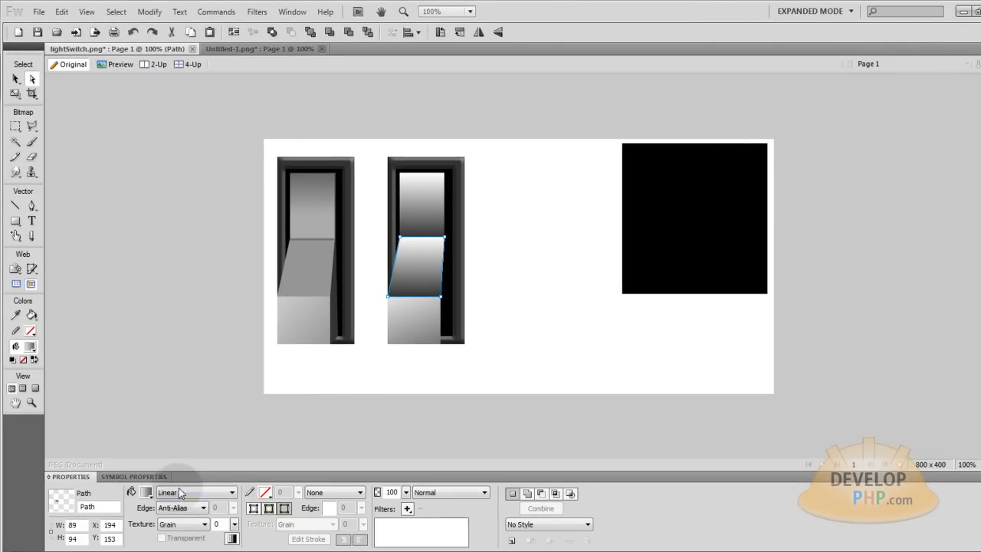
pyautogui.click(178, 493)
pyautogui.click(199, 411)
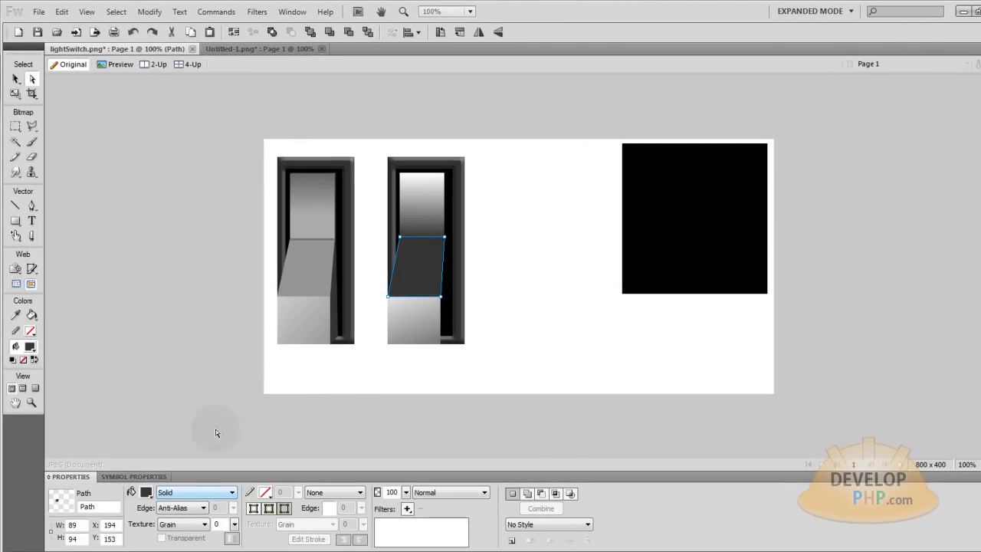
pyautogui.click(145, 493)
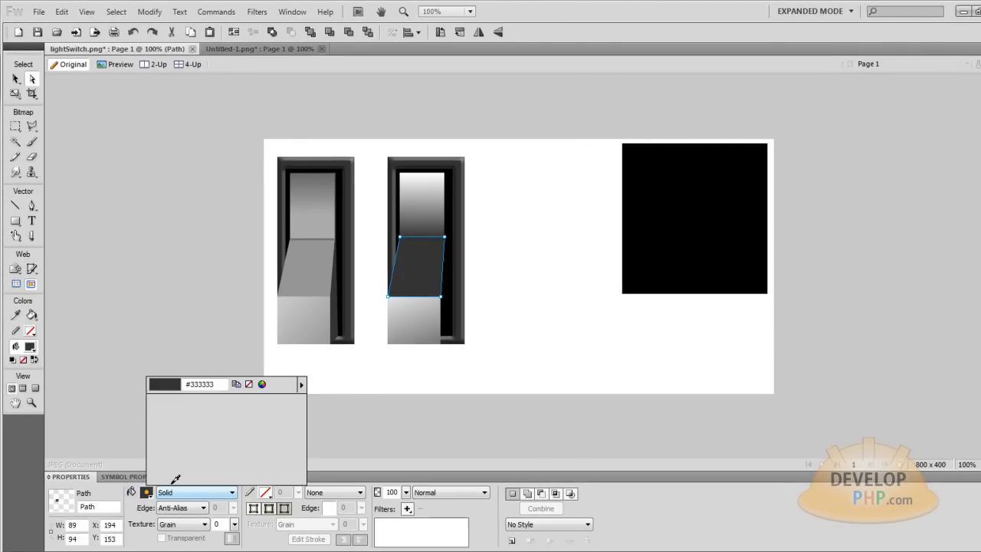
pyautogui.click(312, 266)
pyautogui.click(466, 292)
# Step: Recolour both ends of the upper panel's linear gradient with greys sampled from the top and bottom of the reference's upper panel
pyautogui.click(423, 191)
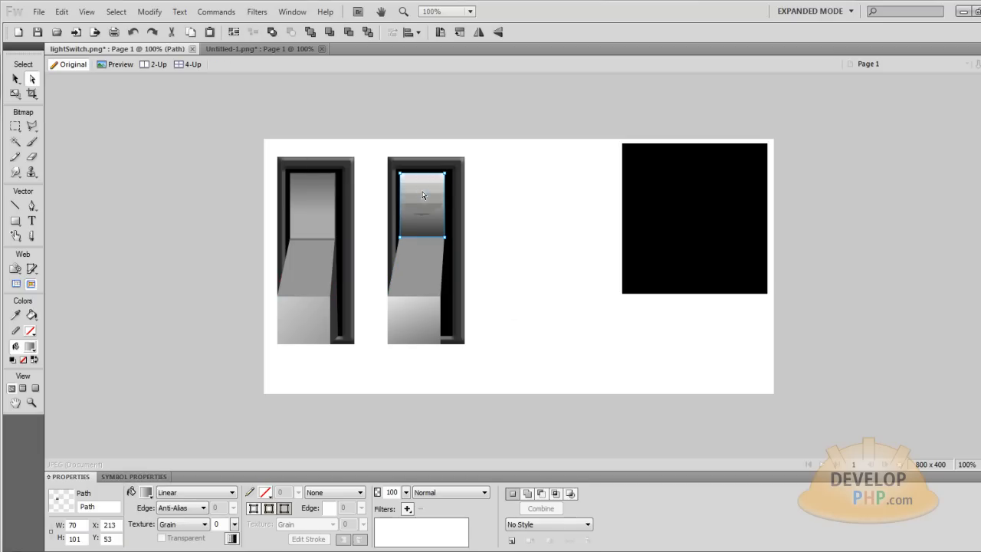
pyautogui.click(146, 493)
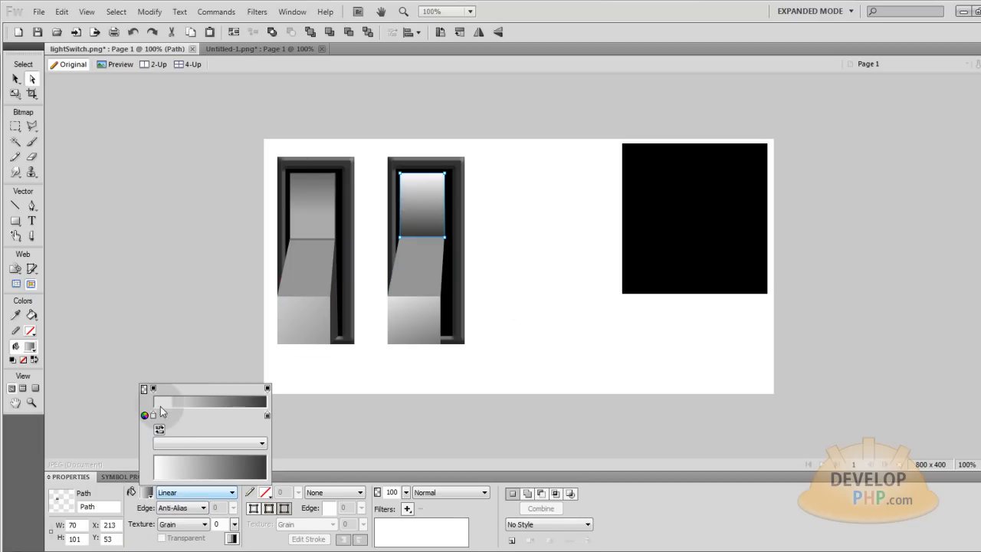
pyautogui.click(153, 416)
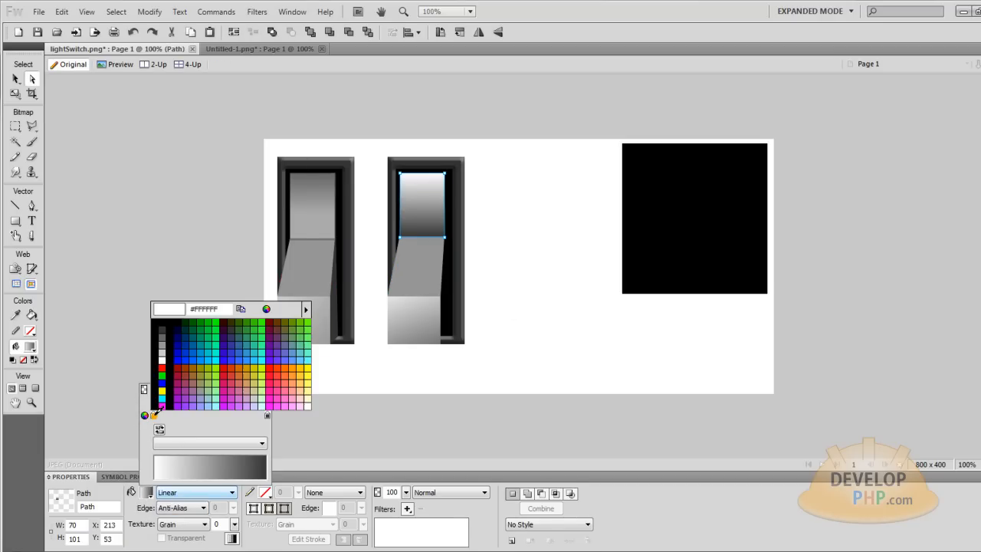
pyautogui.click(332, 172)
pyautogui.click(267, 399)
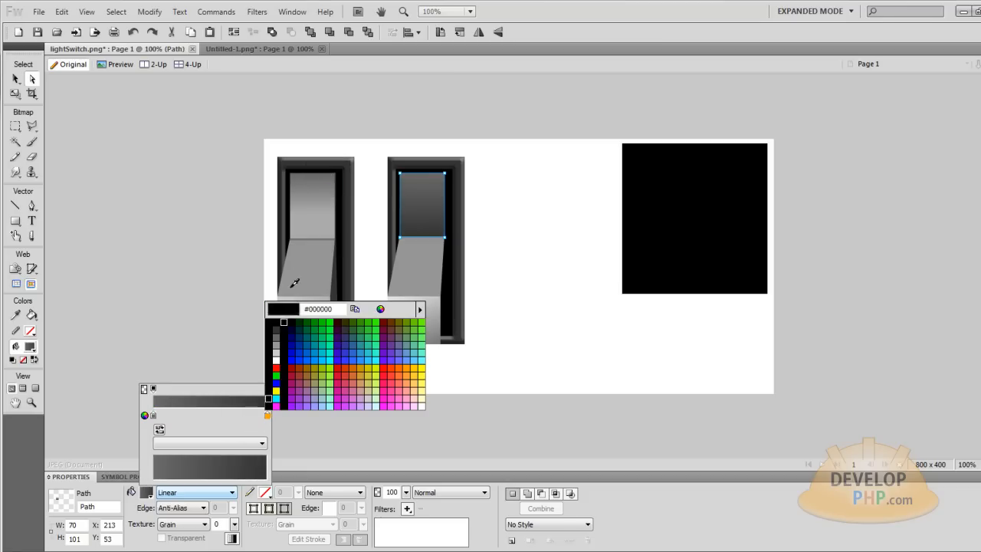
pyautogui.click(318, 235)
pyautogui.click(537, 263)
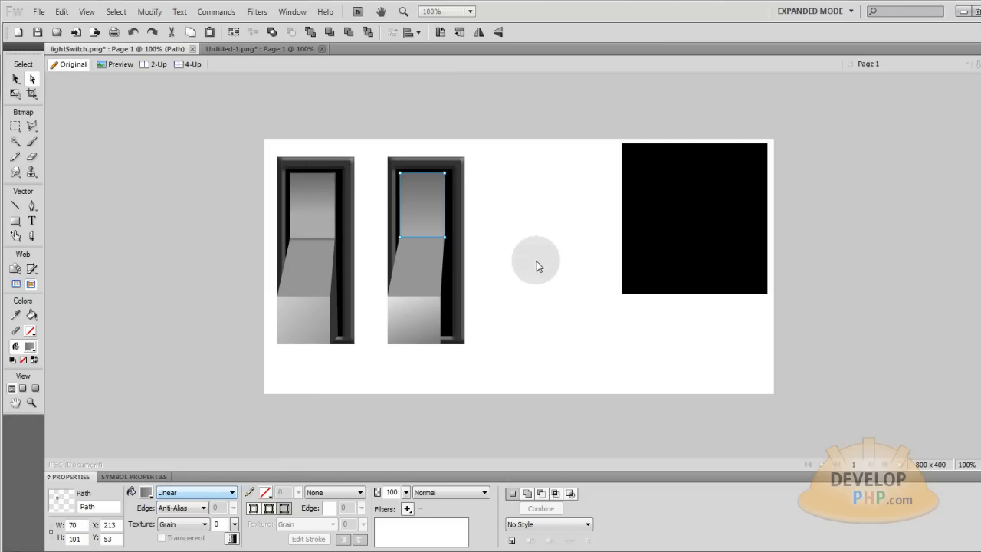
# Step: Draw a thin rectangle, 70 by 5 pixels, across the seam between the new switch's upper and middle panels
pyautogui.click(15, 220)
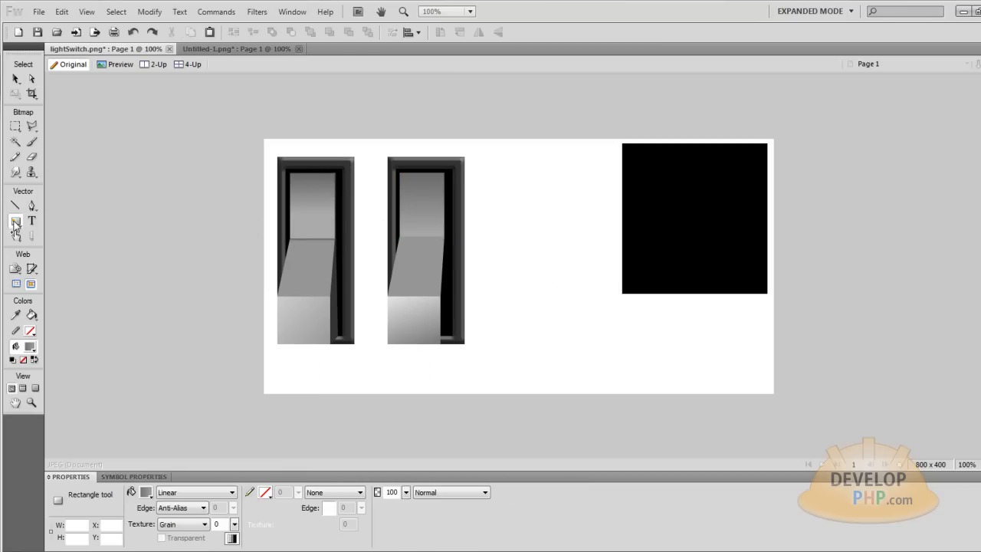
pyautogui.click(55, 236)
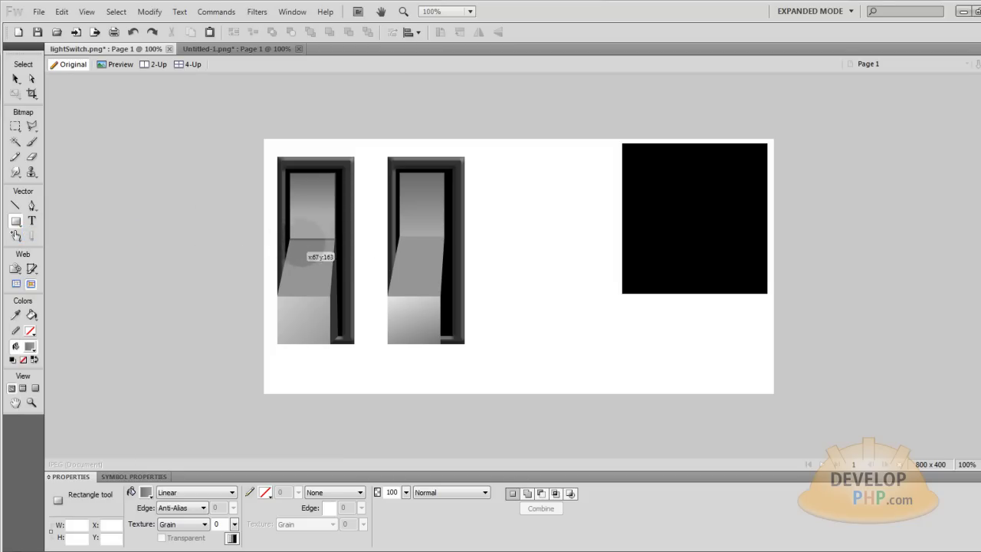
pyautogui.moveTo(400, 236); pyautogui.dragTo(445, 240)
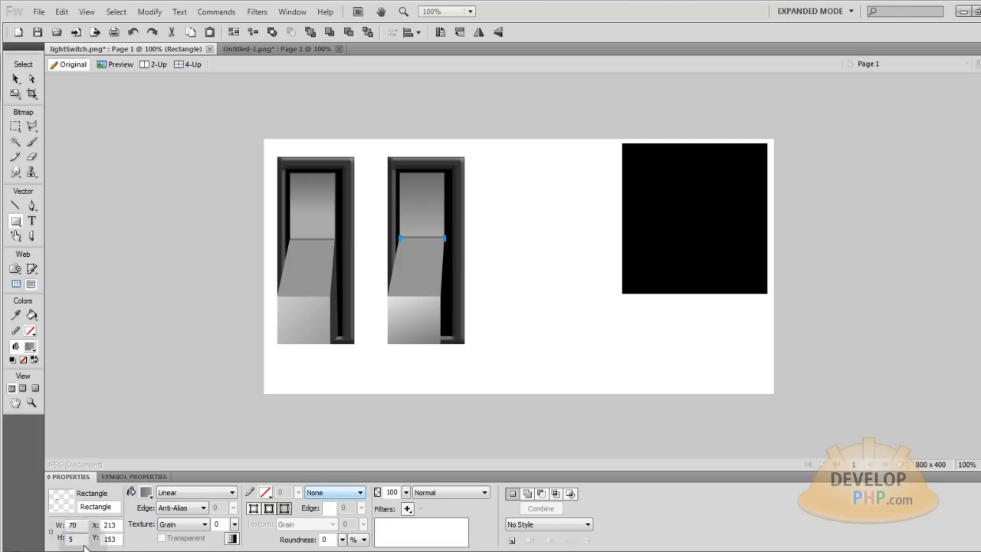
# Step: Give the thin seam rectangle a solid dark grey fill and set its height to 3 pixels
pyautogui.click(198, 493)
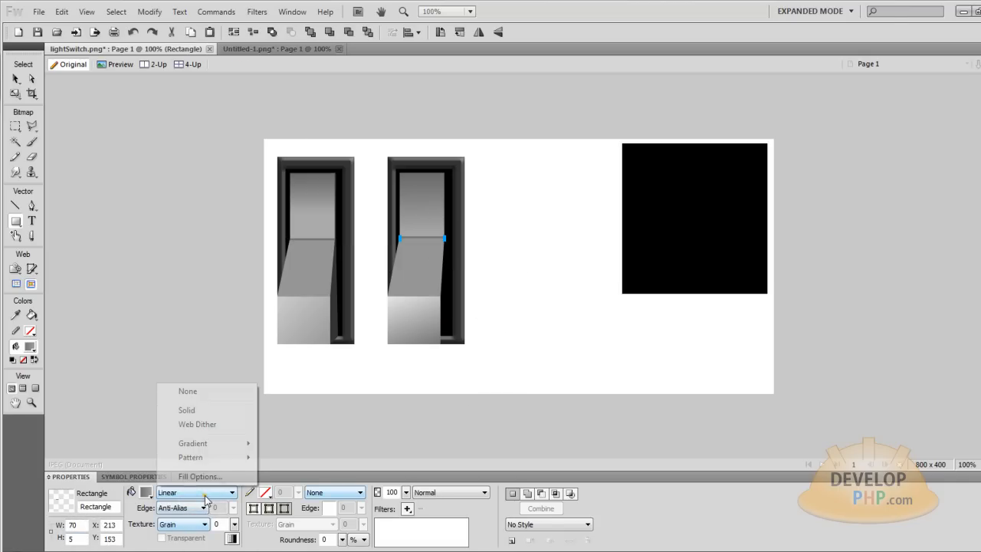
pyautogui.click(201, 412)
pyautogui.click(146, 492)
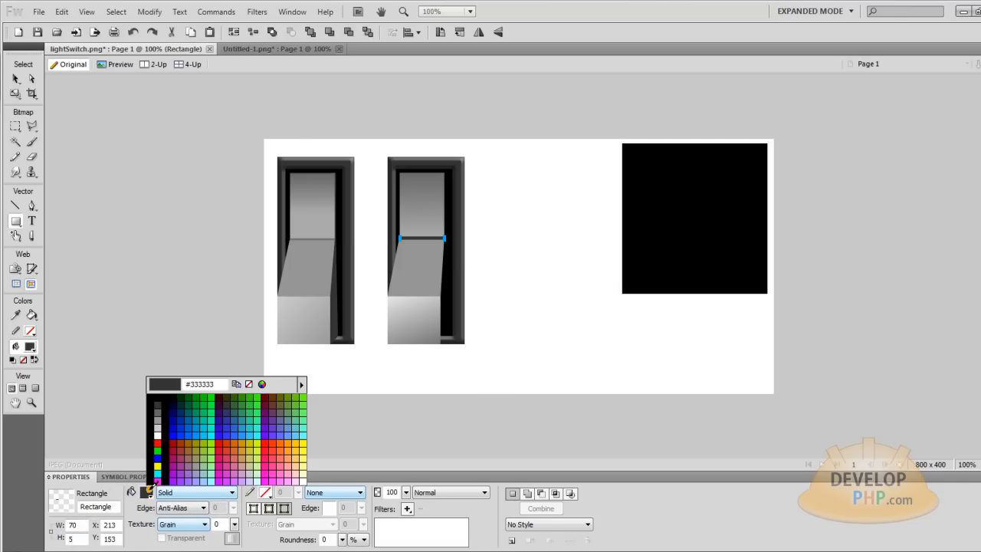
pyautogui.click(161, 406)
pyautogui.moveTo(80, 538); pyautogui.dragTo(69, 529)
pyautogui.write('3')
pyautogui.press('Return')
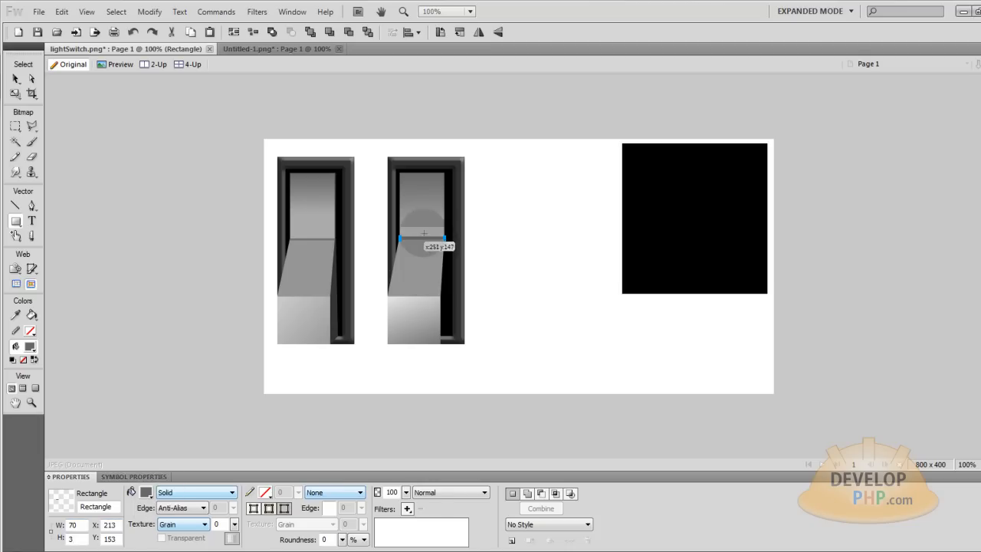
pyautogui.click(16, 79)
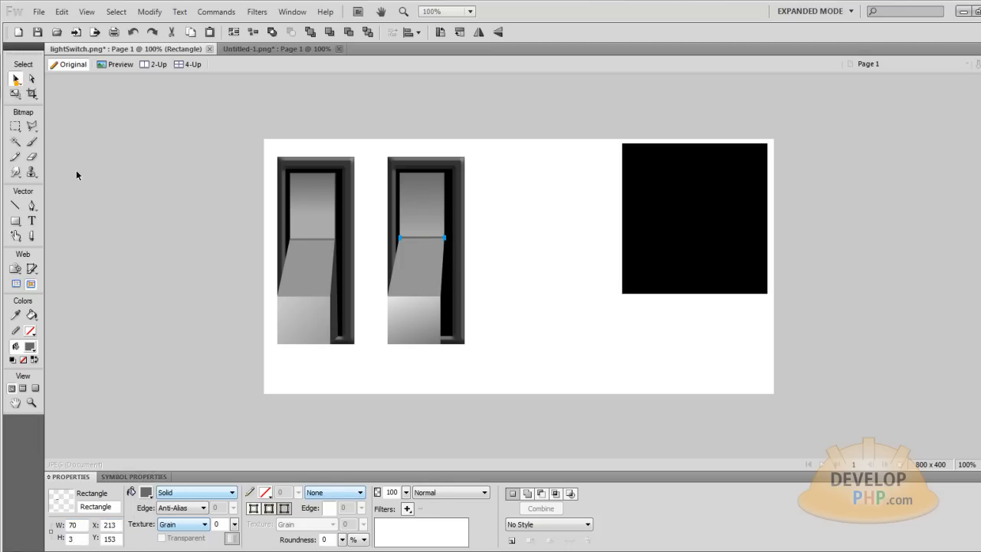
pyautogui.click(471, 366)
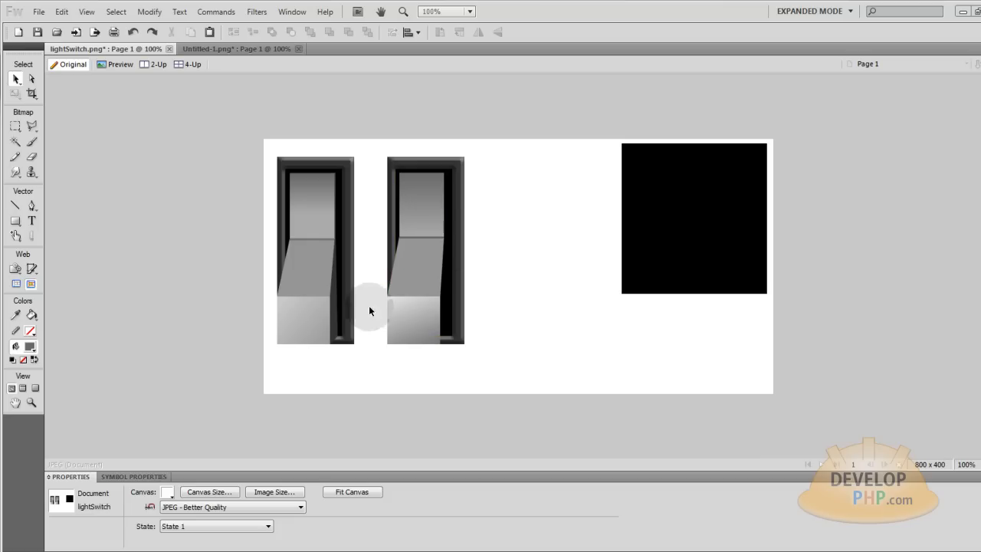
# Step: Examine the outline and extent of the reference switch's dark side-wall shape beside its toggle panels
pyautogui.click(339, 326)
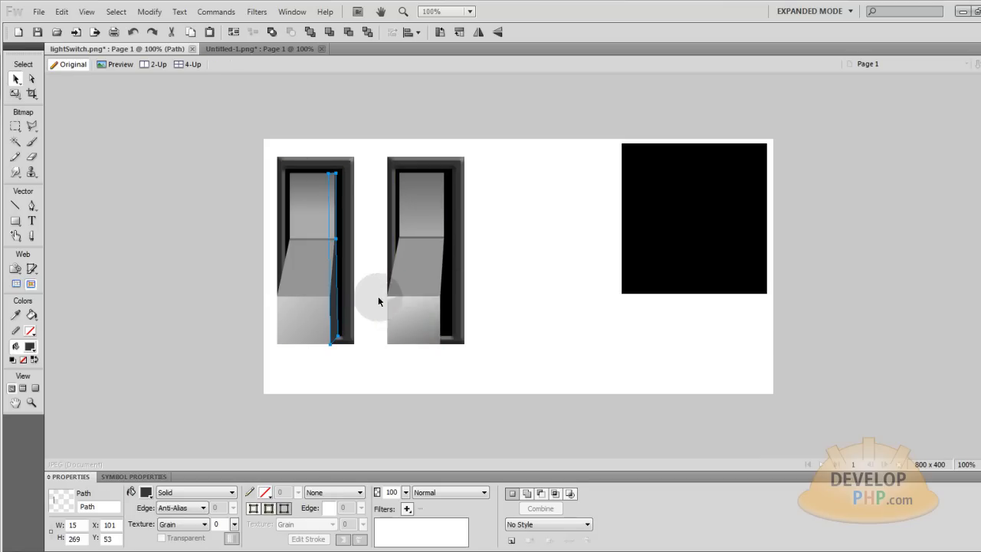
pyautogui.hotkey('ctrl', '=')
pyautogui.hotkey('ctrl', '=')
pyautogui.hotkey('ctrl', '=')
pyautogui.hotkey('ctrl', '-')
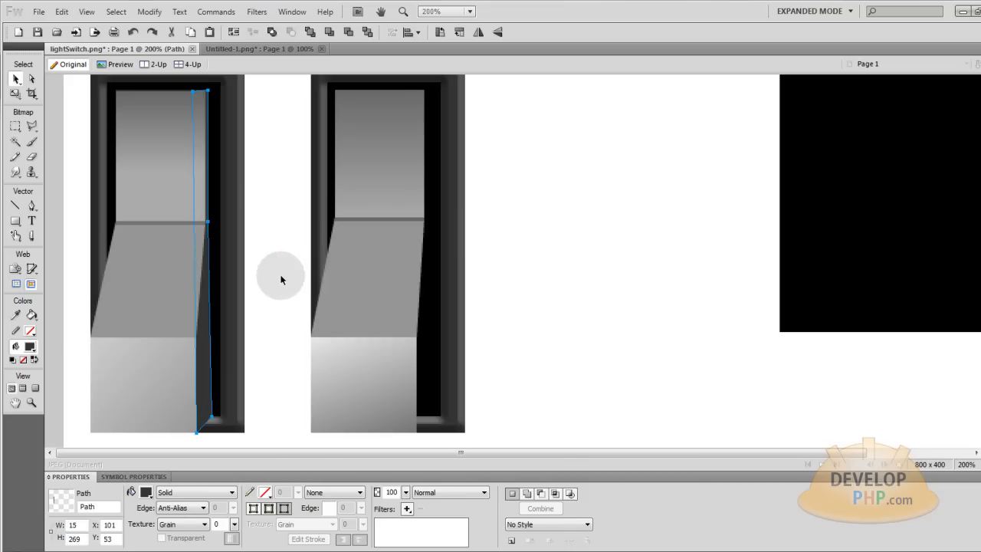
pyautogui.click(281, 279)
pyautogui.scroll(-1, 280, 280)
pyautogui.click(211, 334)
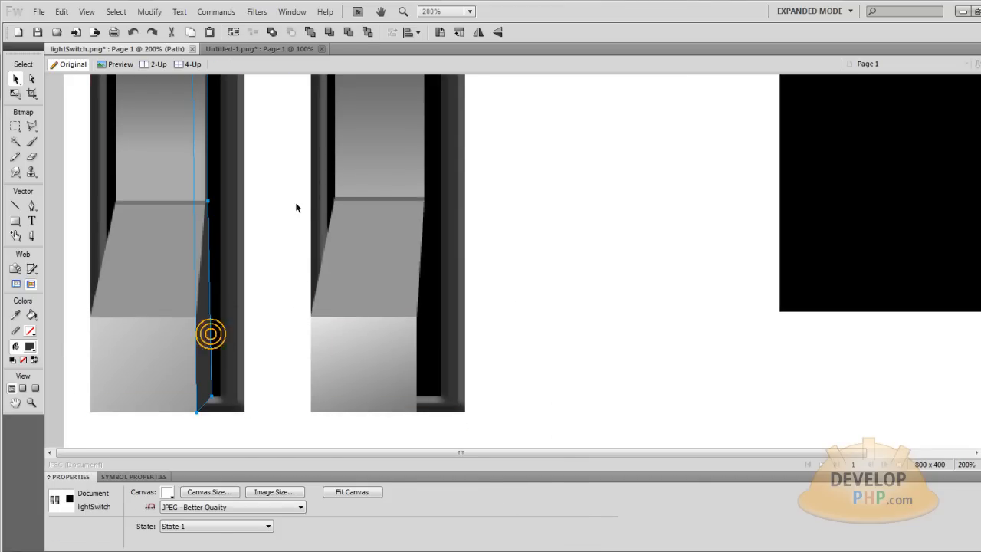
# Step: Trace the side wall's outer edge with the Pen tool, from beside the upper panel's top to the frame's inner bottom corner, then diagonally to the base
pyautogui.click(288, 203)
pyautogui.scroll(1, 289, 211)
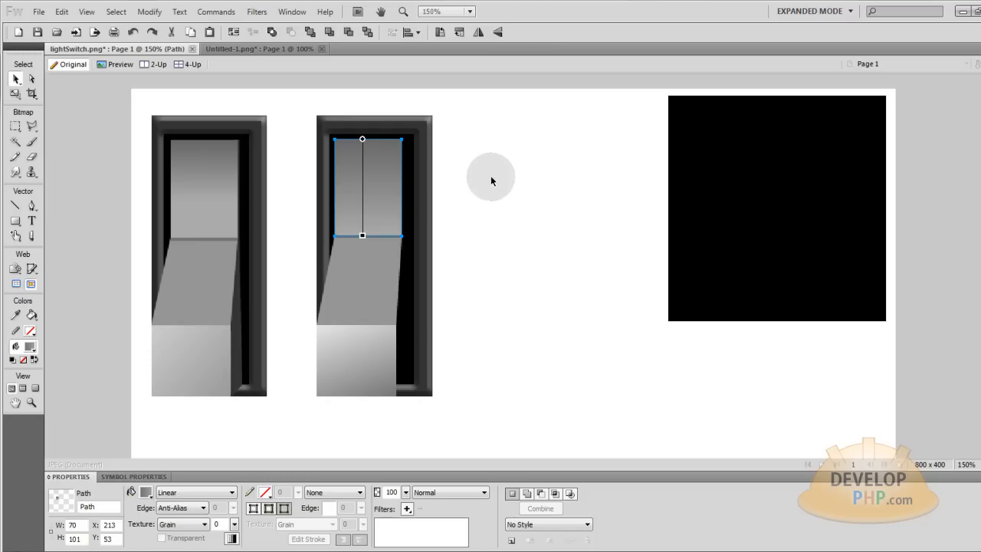
pyautogui.click(490, 176)
pyautogui.click(396, 180)
pyautogui.hotkey('ctrl', '=')
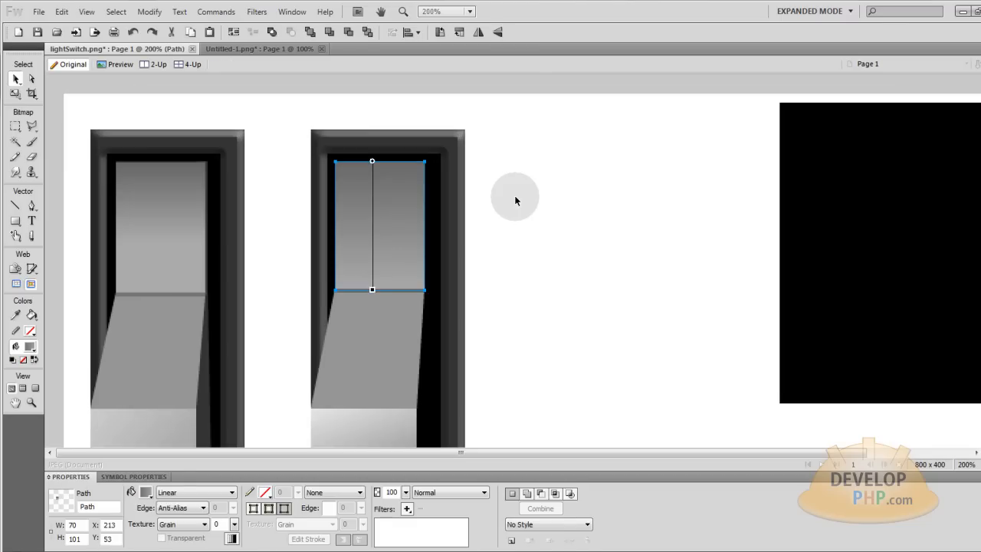
pyautogui.scroll(-4, 530, 198)
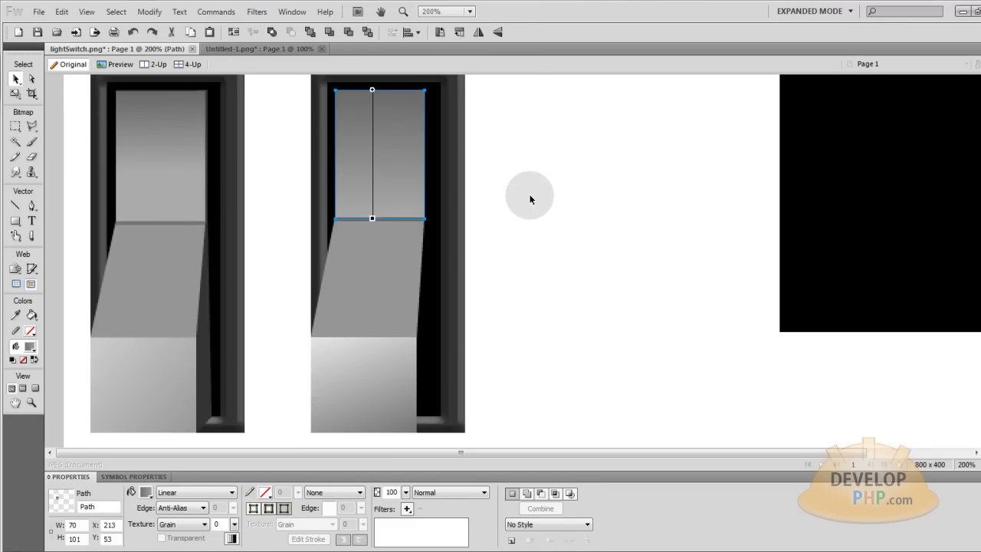
pyautogui.click(530, 199)
pyautogui.click(33, 206)
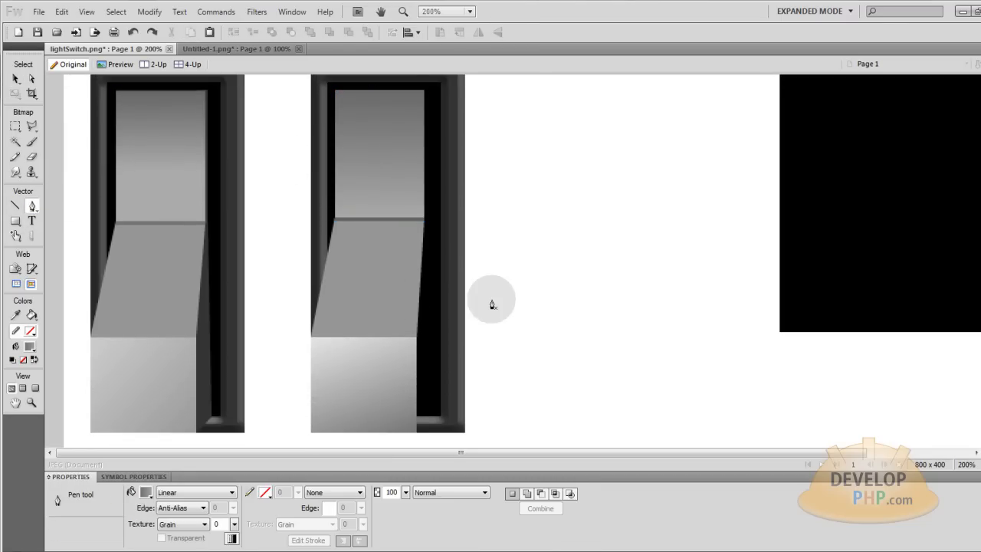
pyautogui.click(429, 91)
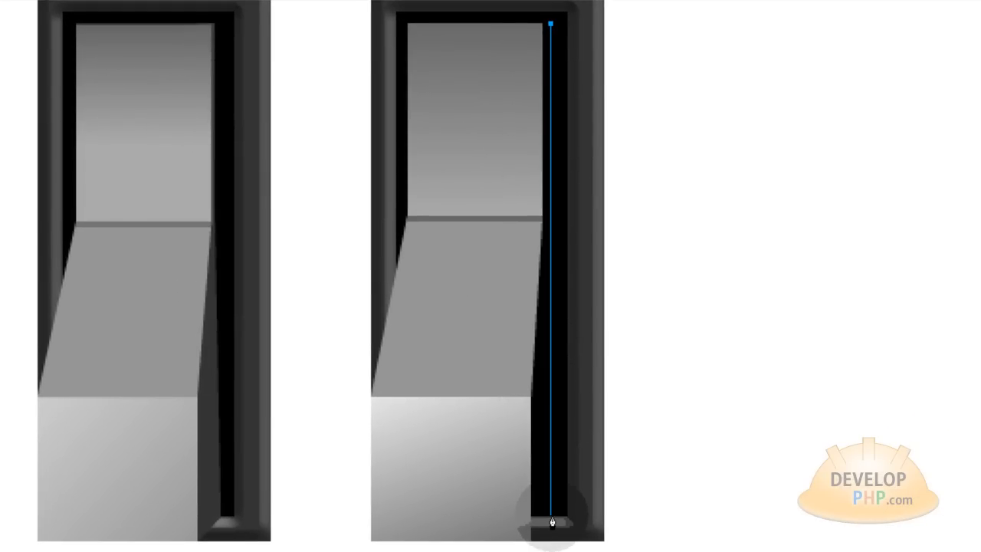
pyautogui.click(552, 522)
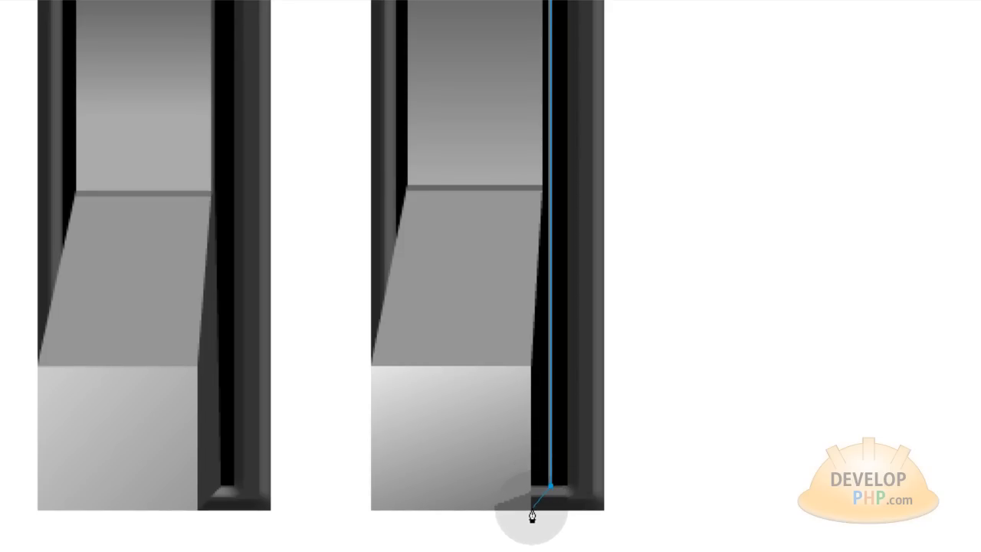
pyautogui.click(533, 515)
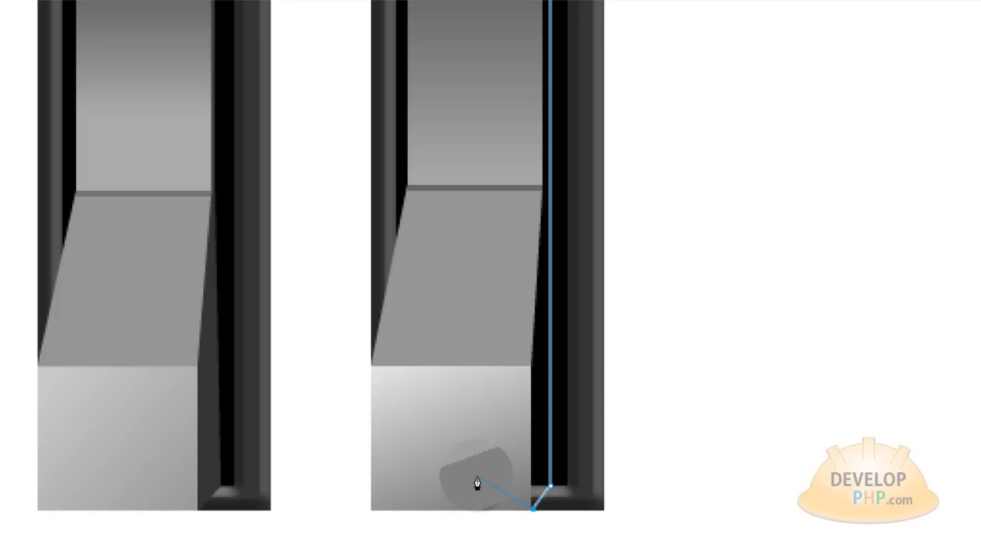
# Step: Continue the side-wall path along the base and up across the panels, closing it as a shape about 37 by 268 pixels
pyautogui.click(473, 514)
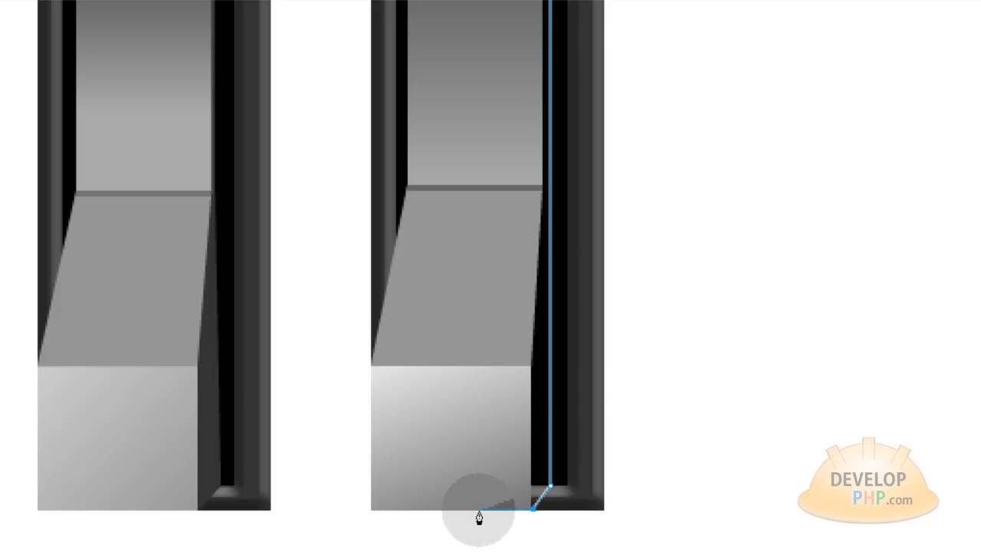
pyautogui.click(480, 510)
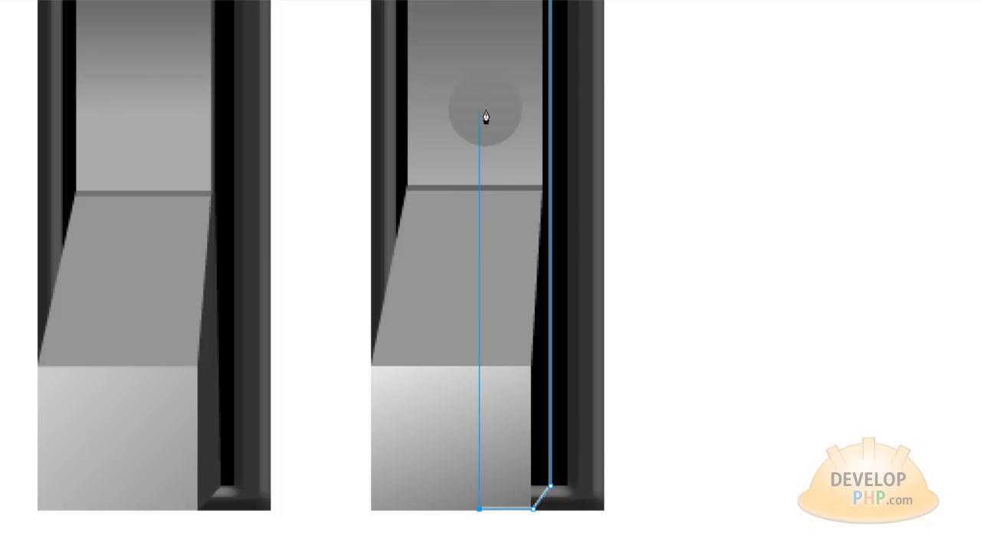
pyautogui.scroll(2, 484, 115)
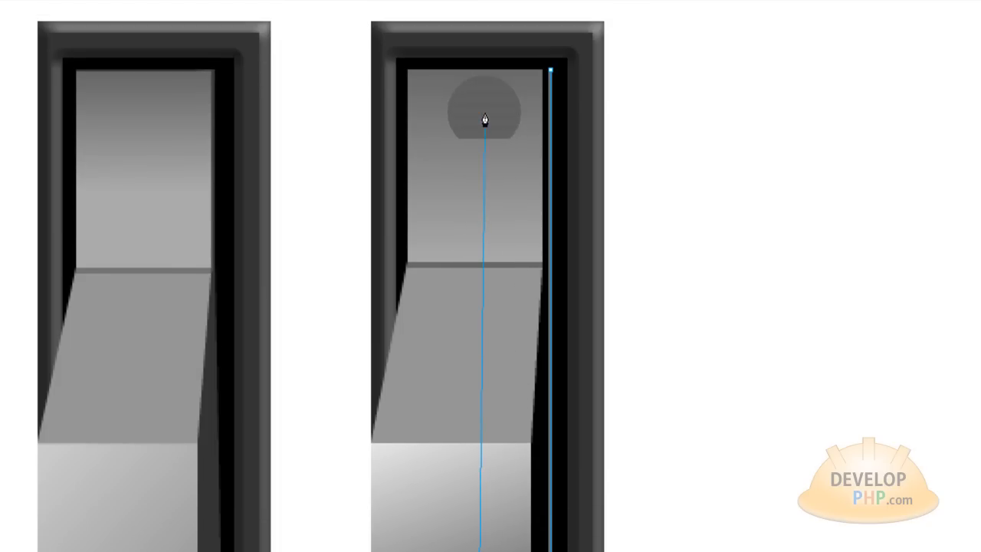
pyautogui.click(479, 70)
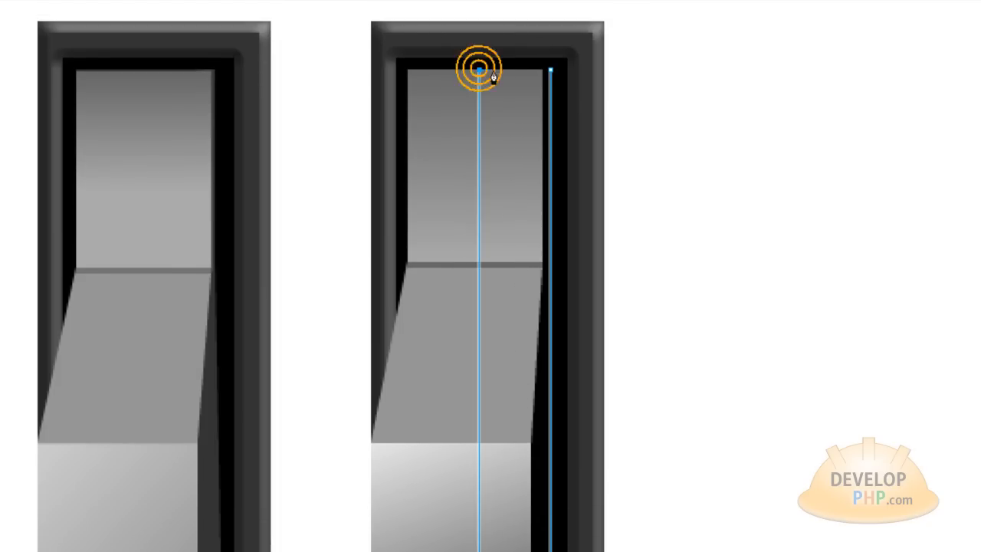
pyautogui.click(550, 70)
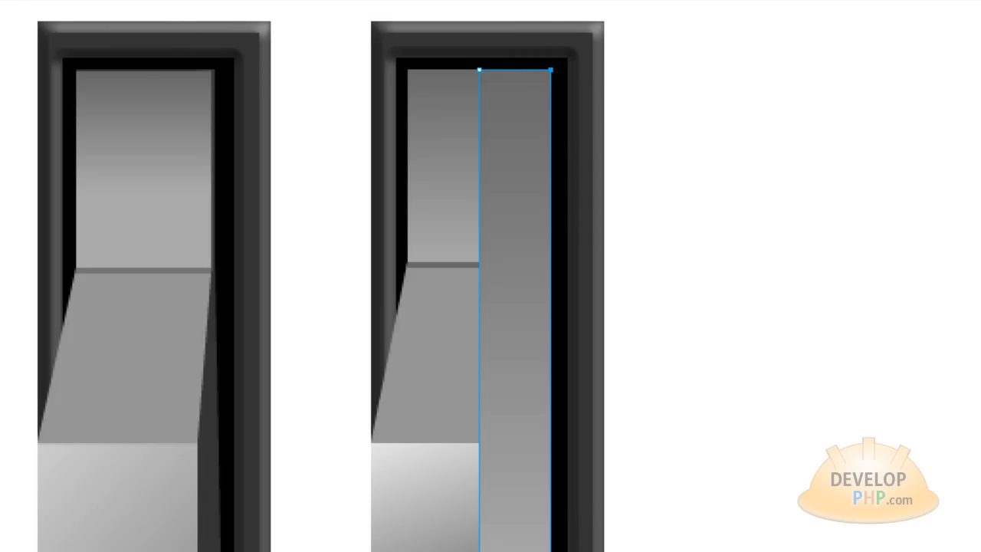
# Step: Change the new side-wall shape's fill from linear gradient to solid dark grey and deselect it
pyautogui.click(211, 494)
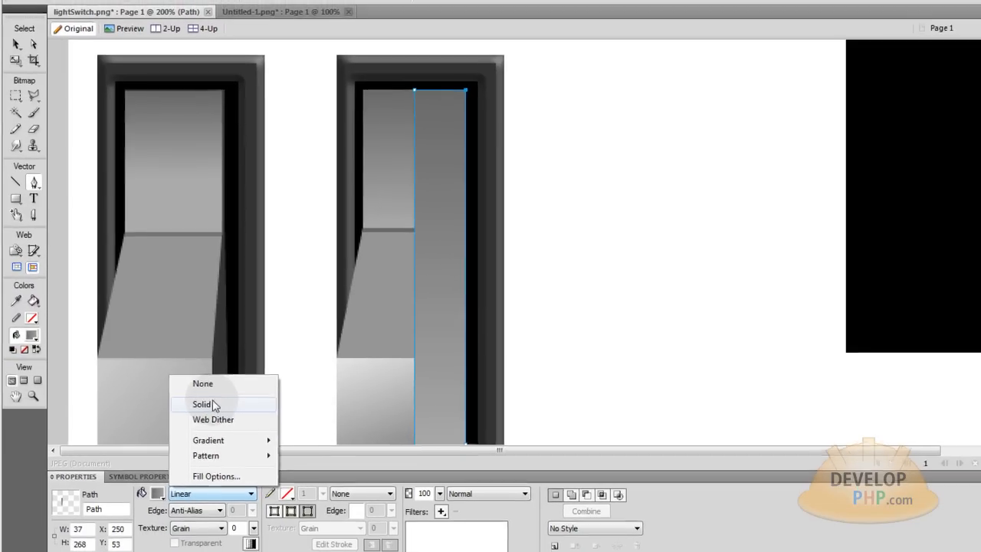
pyautogui.click(202, 404)
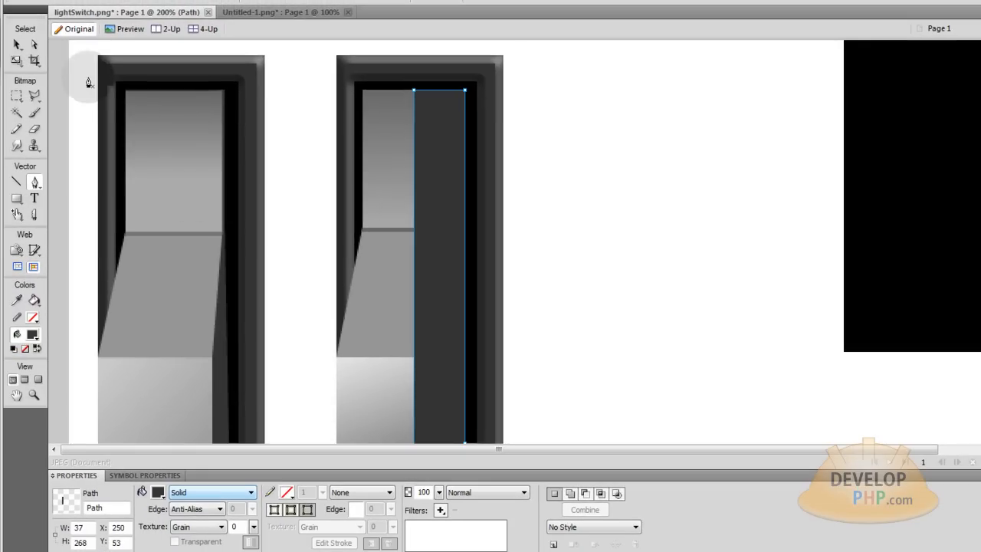
pyautogui.click(562, 253)
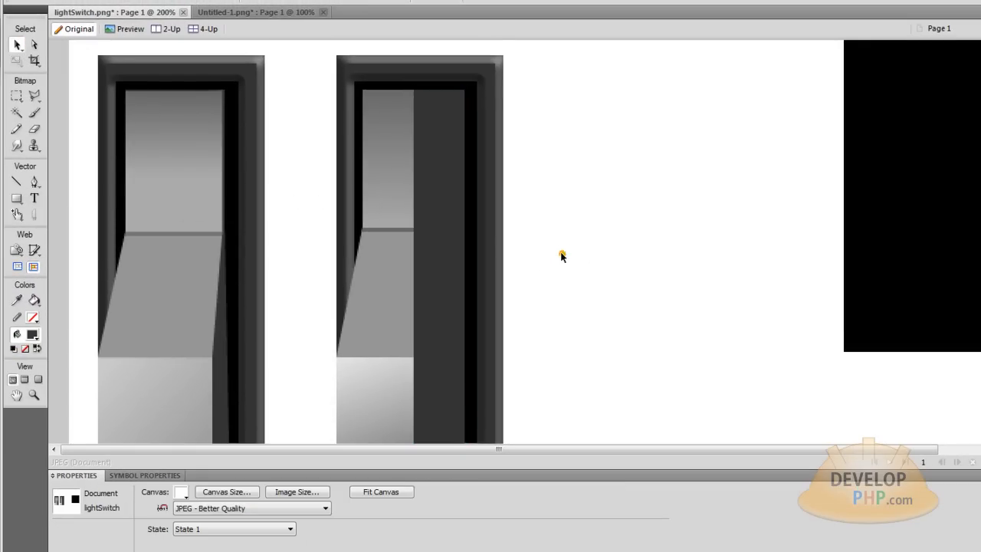
# Step: Nudge the side-wall shape's two bottom corner points down one pixel each to meet the switch's bottom edge
pyautogui.scroll(-2, 555, 251)
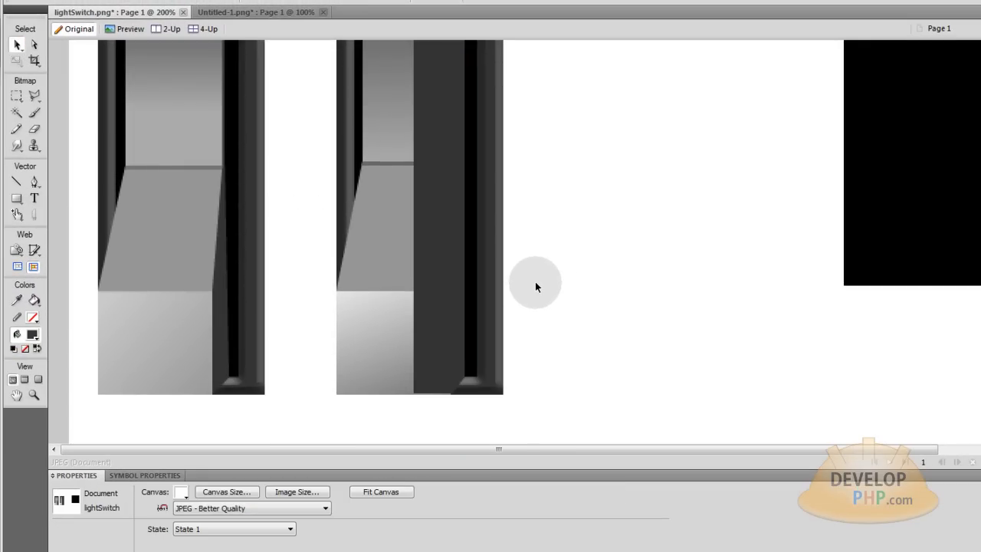
pyautogui.click(451, 375)
pyautogui.hotkey('ctrl', '=')
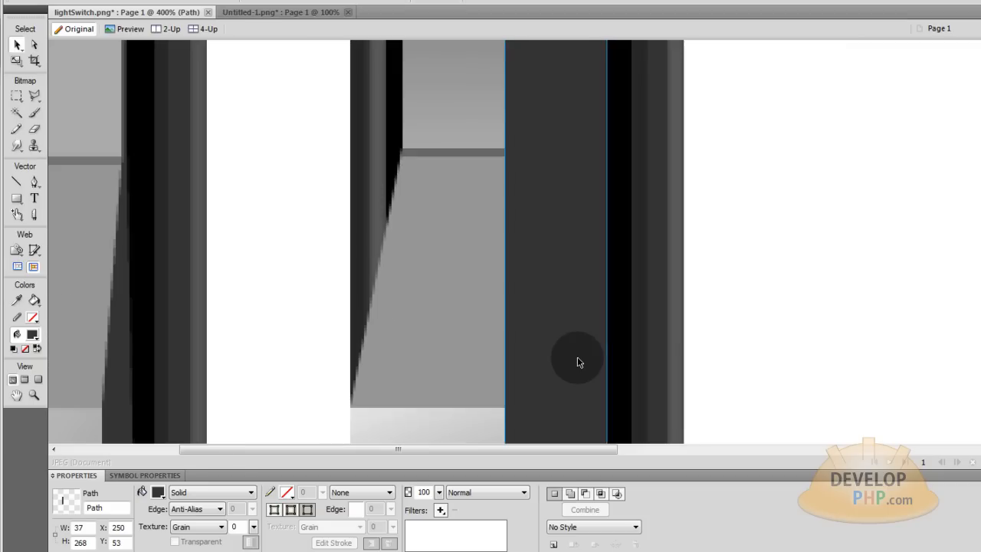
pyautogui.scroll(-3, 712, 281)
pyautogui.click(728, 293)
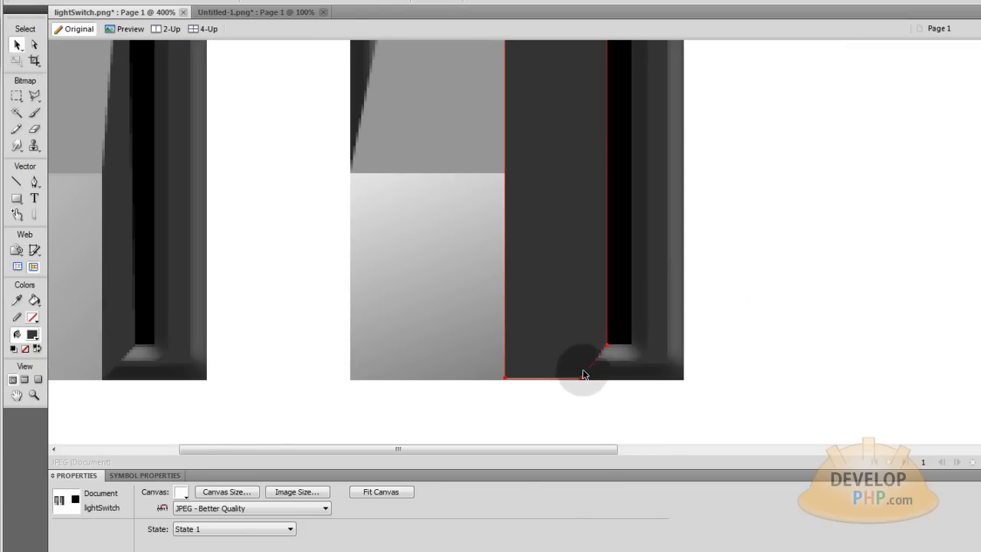
pyautogui.click(582, 374)
pyautogui.click(34, 44)
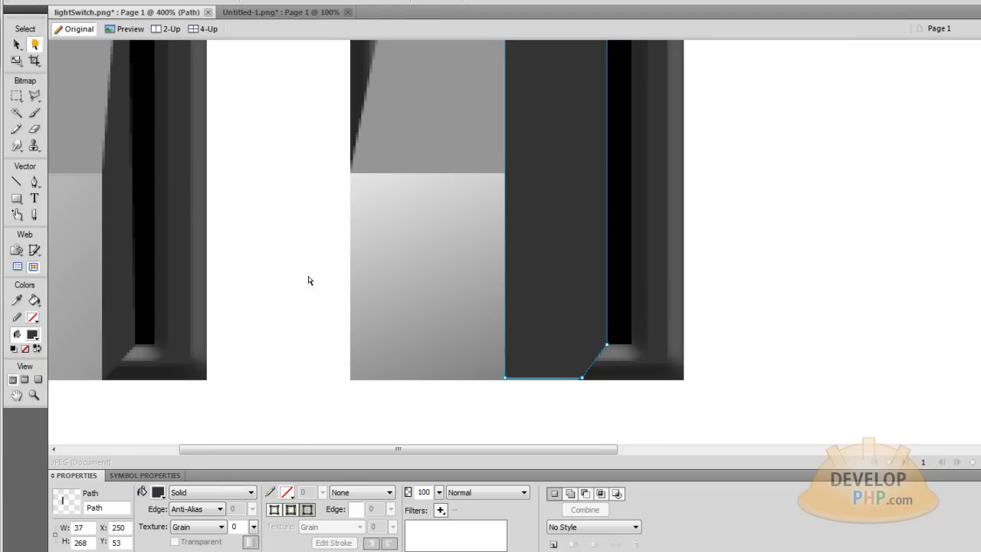
pyautogui.click(580, 386)
pyautogui.click(584, 378)
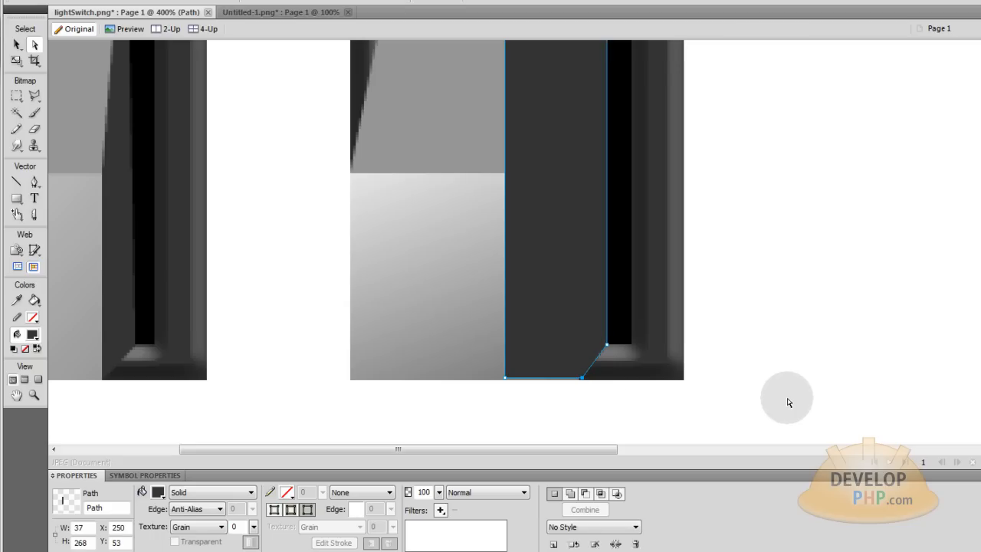
pyautogui.press('Down')
pyautogui.click(507, 379)
pyautogui.press('Down')
pyautogui.click(740, 356)
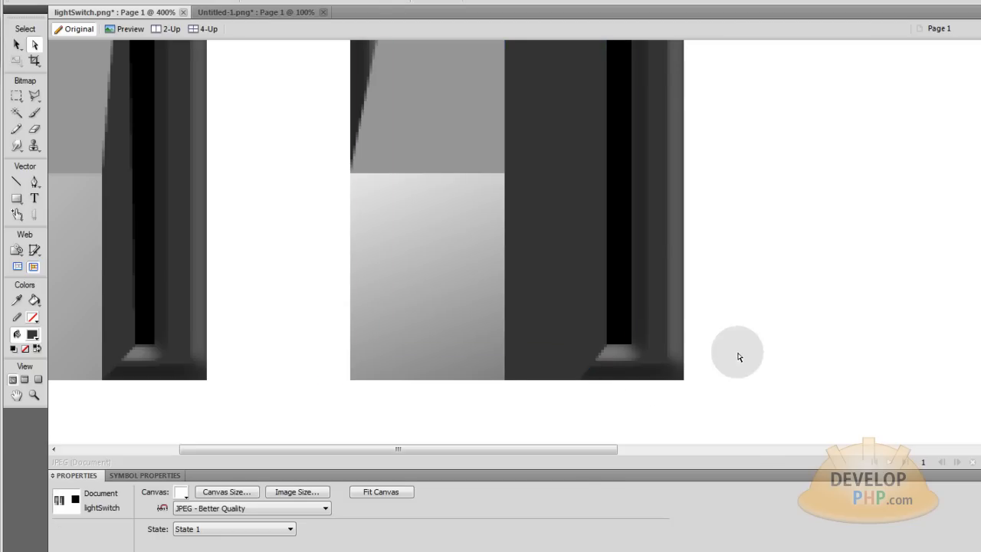
# Step: Bring the new switch's upper panel, seam strip, middle panel and lower panel in front of the dark side-wall shape
pyautogui.click(572, 334)
pyautogui.scroll(-3, 773, 329)
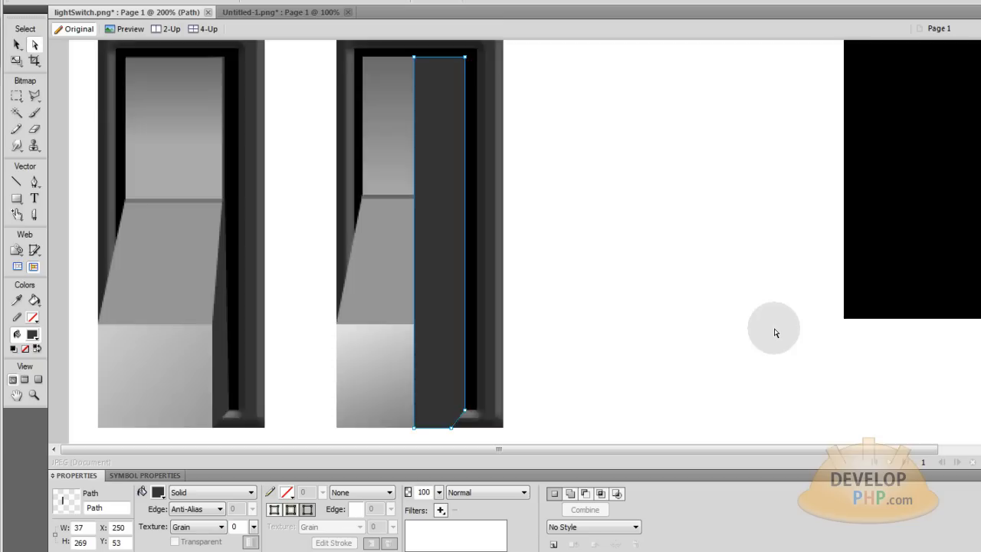
pyautogui.scroll(-1, 686, 347)
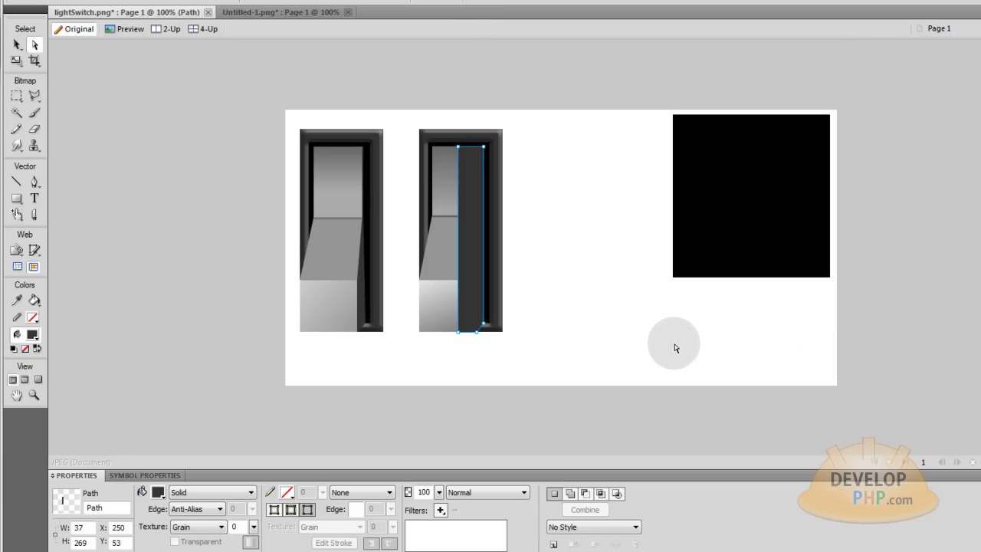
pyautogui.click(561, 317)
pyautogui.click(17, 44)
pyautogui.click(448, 178)
pyautogui.click(452, 217)
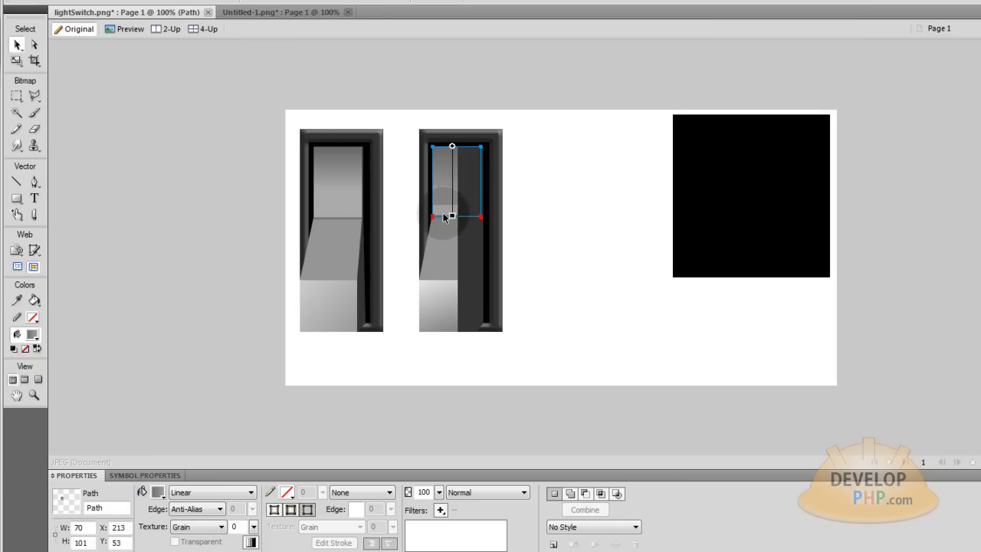
pyautogui.keyDown('shift'); pyautogui.click(444, 222); pyautogui.keyUp('shift')
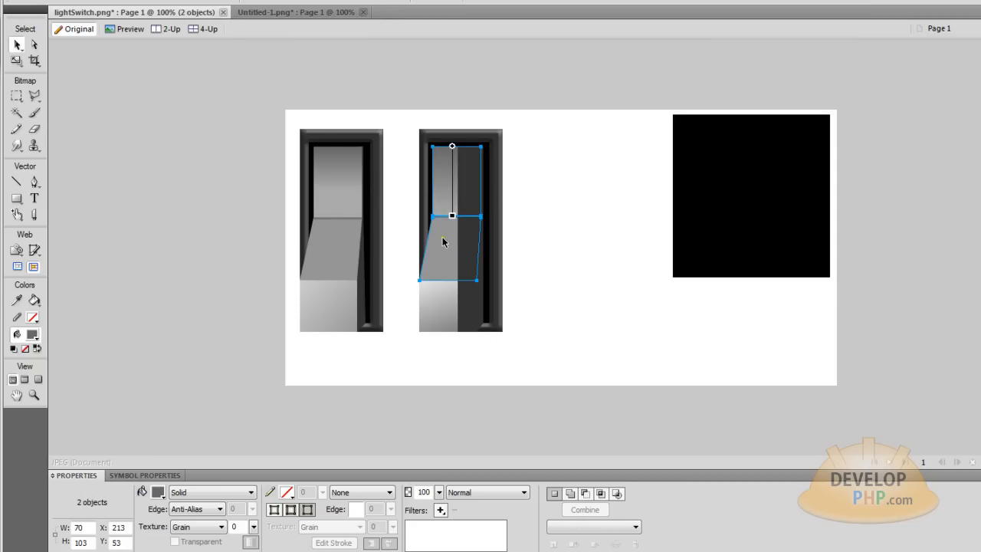
pyautogui.keyDown('shift'); pyautogui.click(443, 298); pyautogui.keyUp('shift')
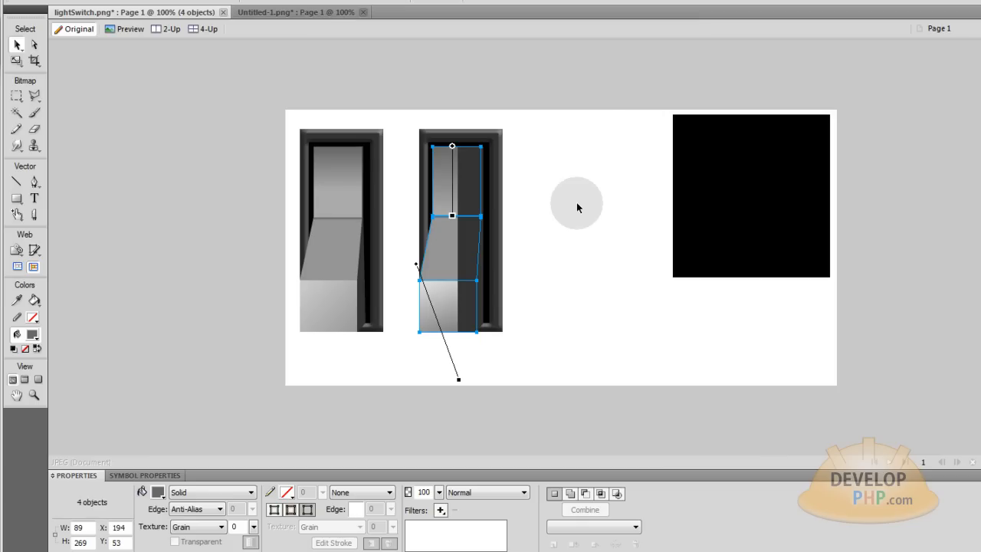
pyautogui.hotkey('ctrl', 'Up')
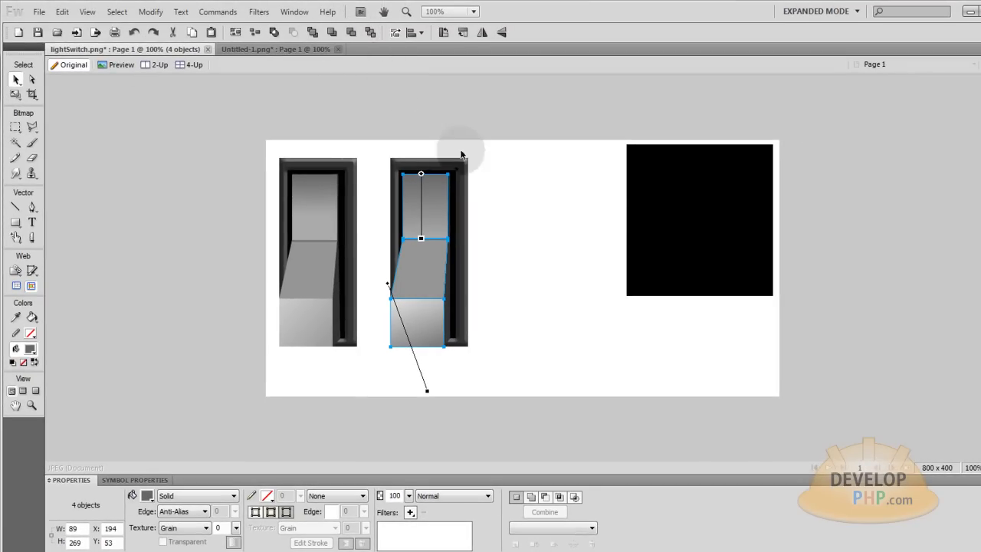
# Step: Compare the new switch's panels, seam strip and side wall with the reference switch from top to bottom
pyautogui.click(527, 191)
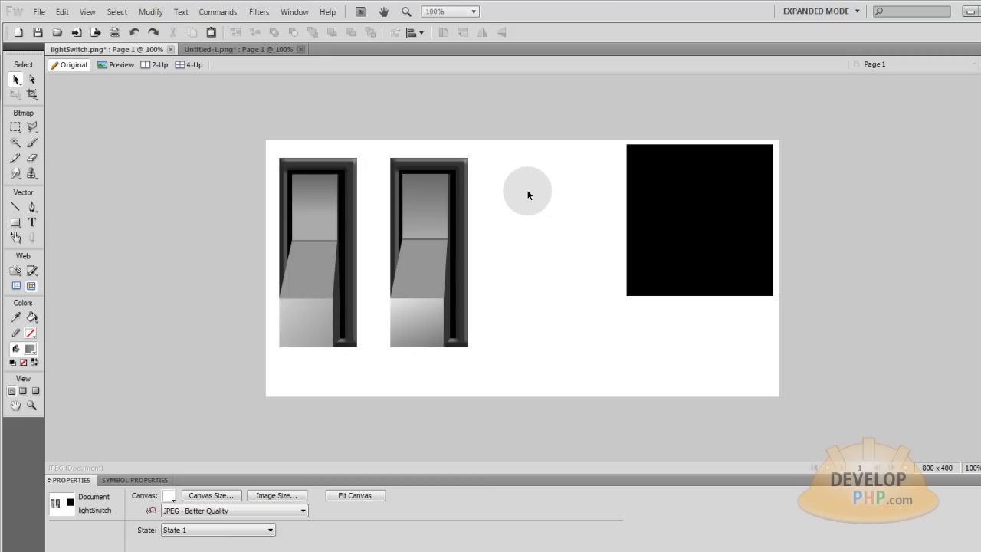
pyautogui.click(409, 217)
pyautogui.hotkey('ctrl', '2')
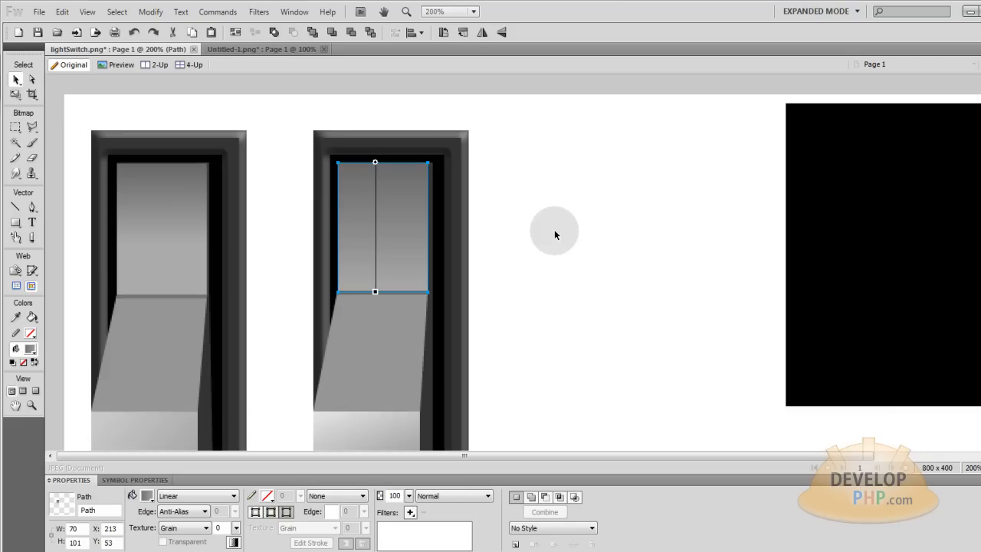
pyautogui.click(552, 221)
pyautogui.scroll(-3, 548, 211)
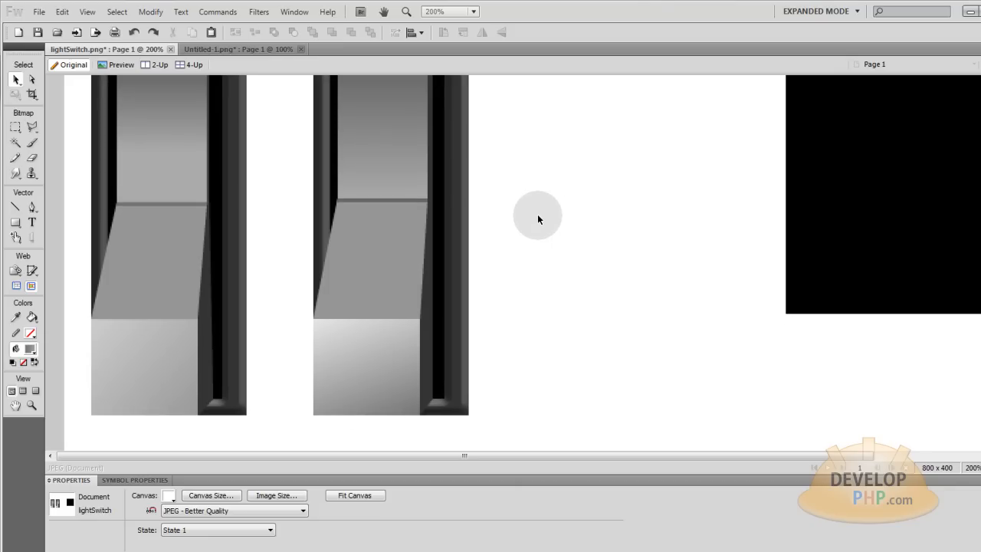
pyautogui.scroll(2, 538, 216)
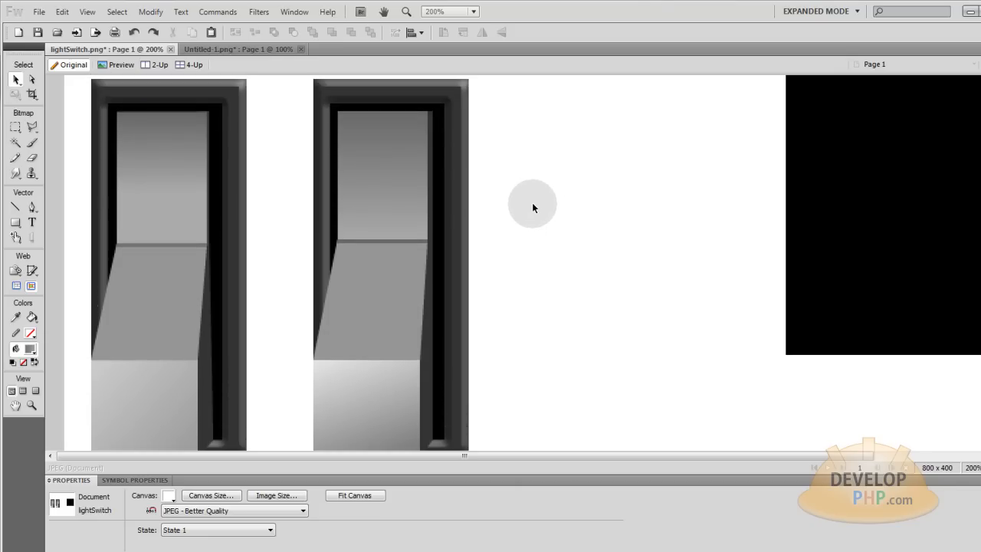
pyautogui.scroll(-4, 533, 204)
pyautogui.scroll(2, 534, 219)
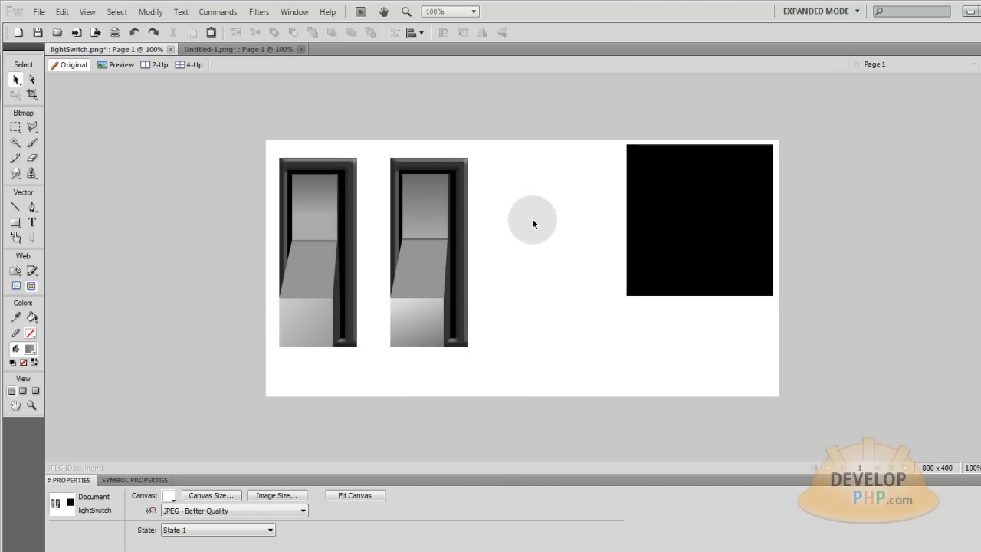
# Step: Duplicate all seven shapes of the new switch into the empty space beside it at X 352, and flatten the copy into a single bitmap
pyautogui.moveTo(517, 141); pyautogui.dragTo(383, 388)
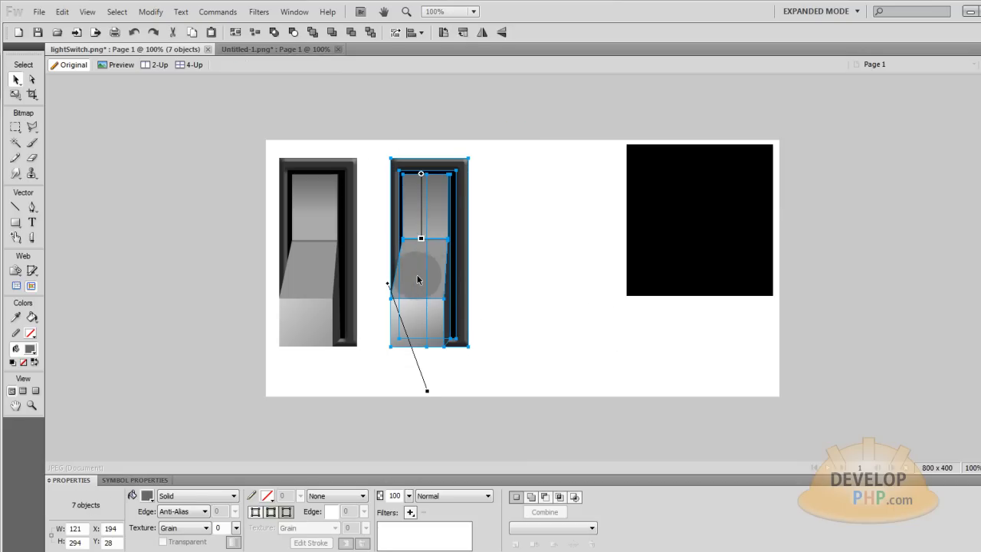
pyautogui.moveTo(412, 280); pyautogui.dragTo(519, 279)
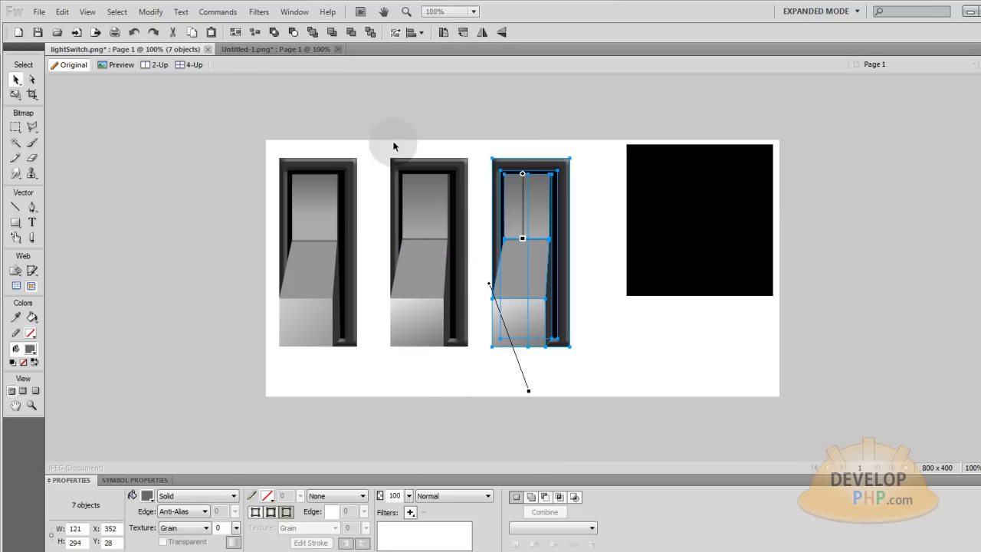
pyautogui.click(150, 11)
pyautogui.click(188, 141)
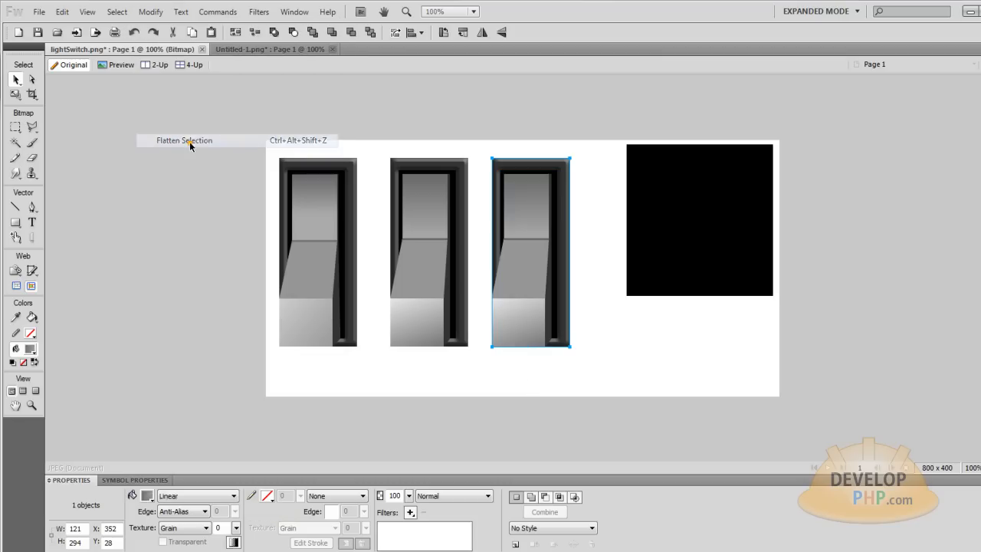
# Step: Scale the flattened switch copy down to 34 × 82 px and move it onto the black square at X 615
pyautogui.click(16, 94)
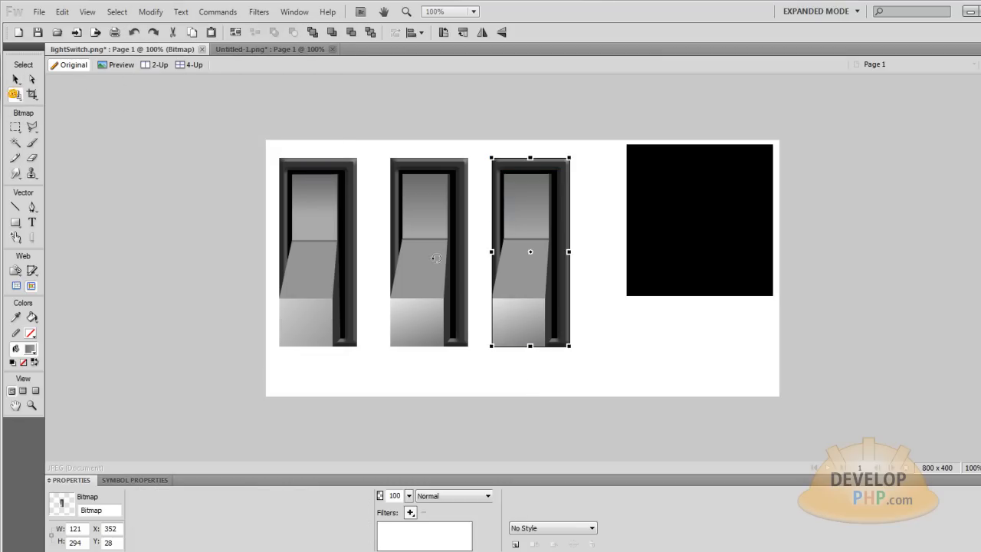
pyautogui.moveTo(569, 346); pyautogui.dragTo(515, 211)
pyautogui.click(15, 79)
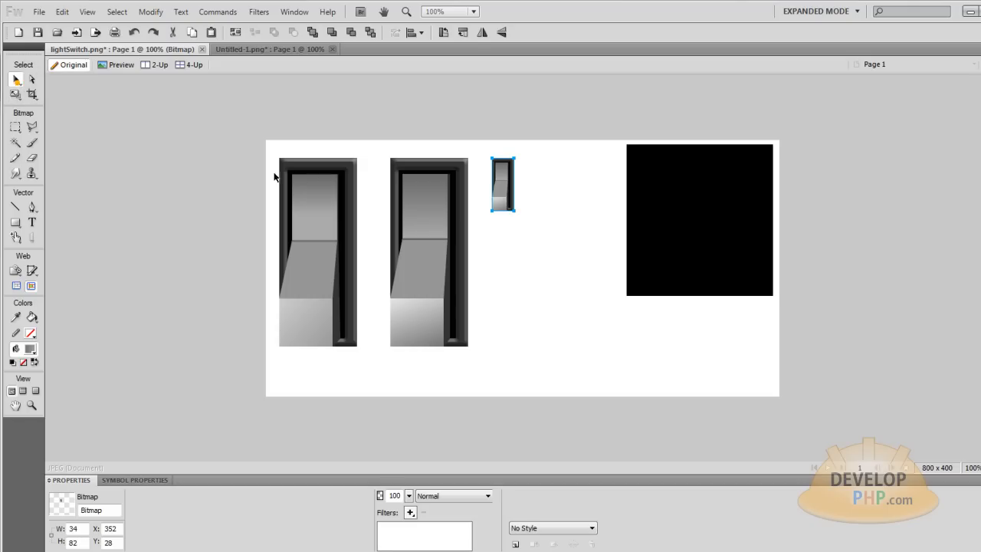
pyautogui.click(683, 204)
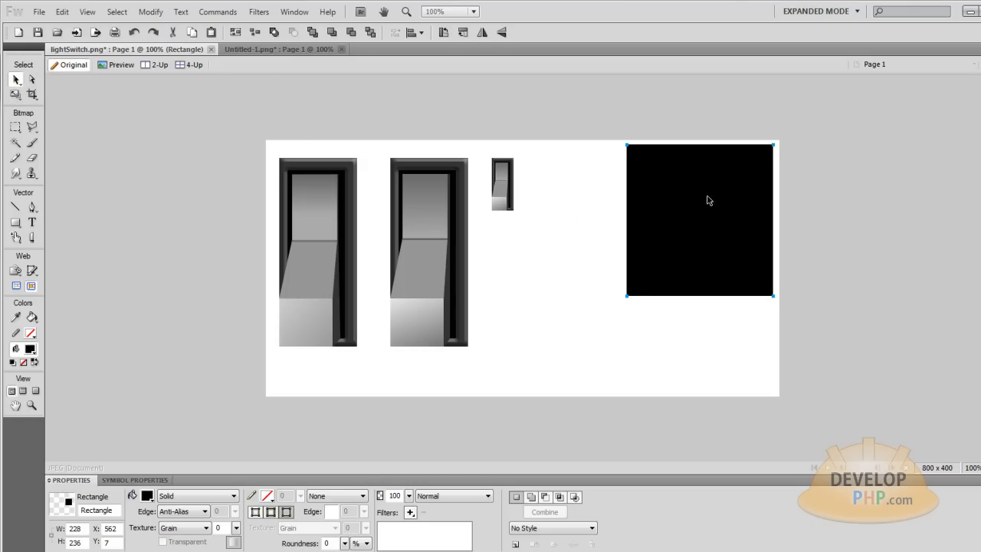
pyautogui.moveTo(512, 196); pyautogui.dragTo(682, 197)
pyautogui.click(571, 197)
pyautogui.click(676, 205)
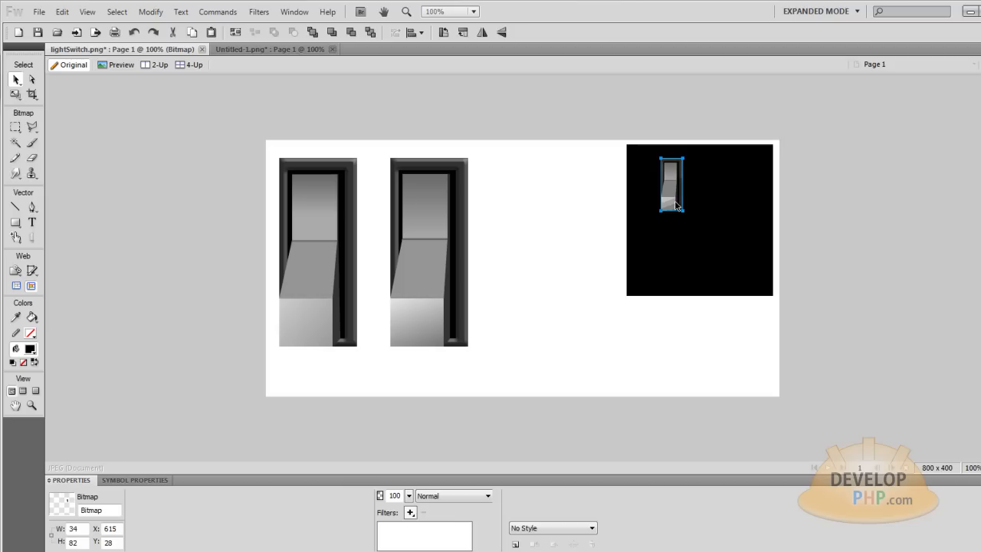
# Step: Cut the small switch bitmap and paste it into the Untitled-1.png page mockup beside the existing small switches at X 21, Y 52
pyautogui.click(464, 120)
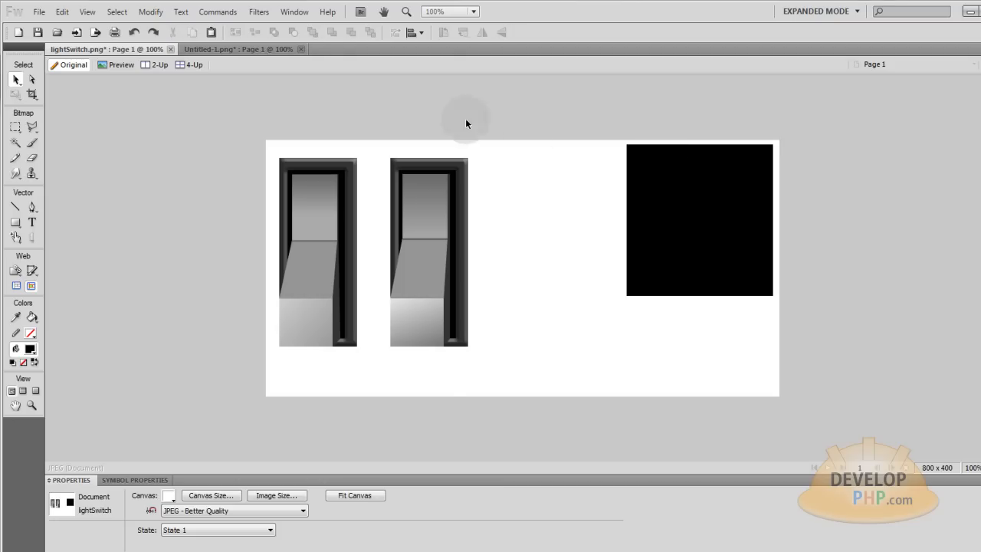
pyautogui.click(245, 49)
pyautogui.click(273, 132)
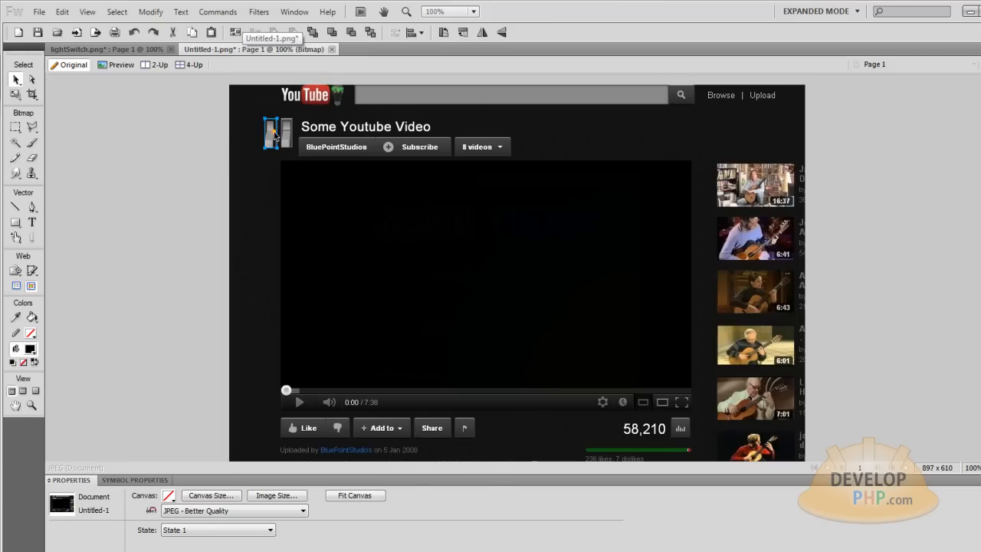
pyautogui.click(248, 199)
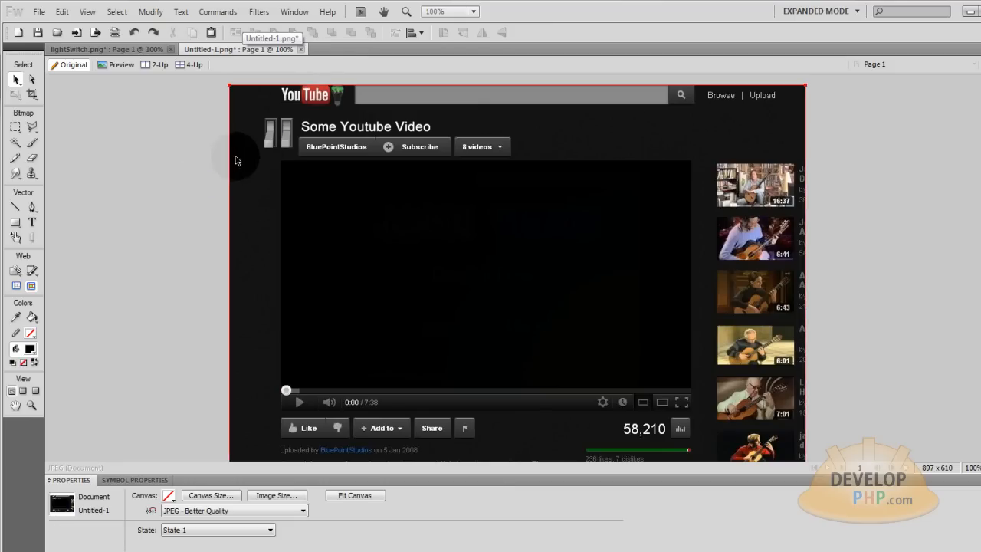
pyautogui.hotkey('ctrl', 'v')
pyautogui.moveTo(637, 146); pyautogui.dragTo(256, 161)
pyautogui.hotkey('ctrl', '3')
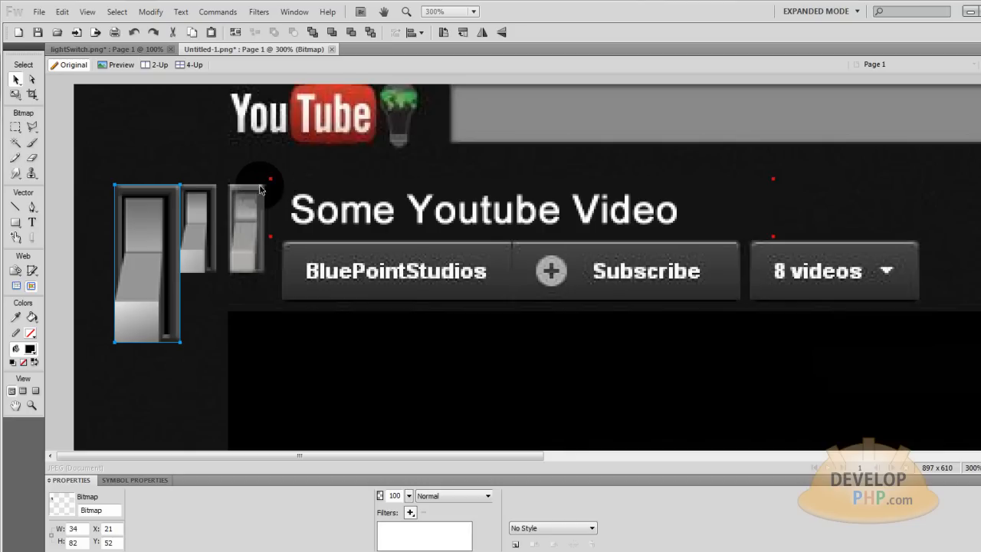
# Step: Scale the pasted switch down to 19 × 46 px to match the size of the neighbouring switches
pyautogui.click(16, 99)
pyautogui.moveTo(179, 342); pyautogui.dragTo(149, 273)
pyautogui.click(16, 79)
pyautogui.click(103, 120)
pyautogui.hotkey('ctrl', '1')
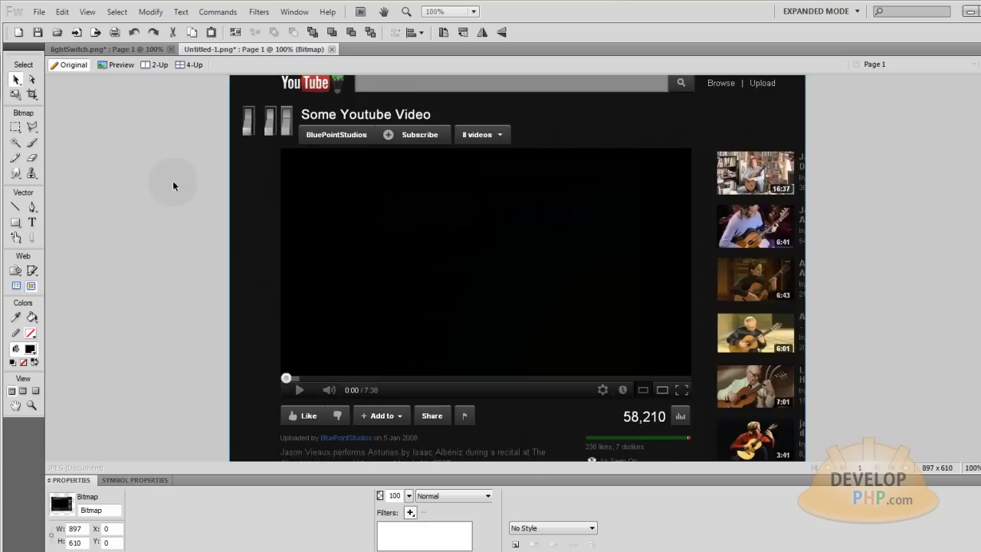
pyautogui.scroll(1, 183, 189)
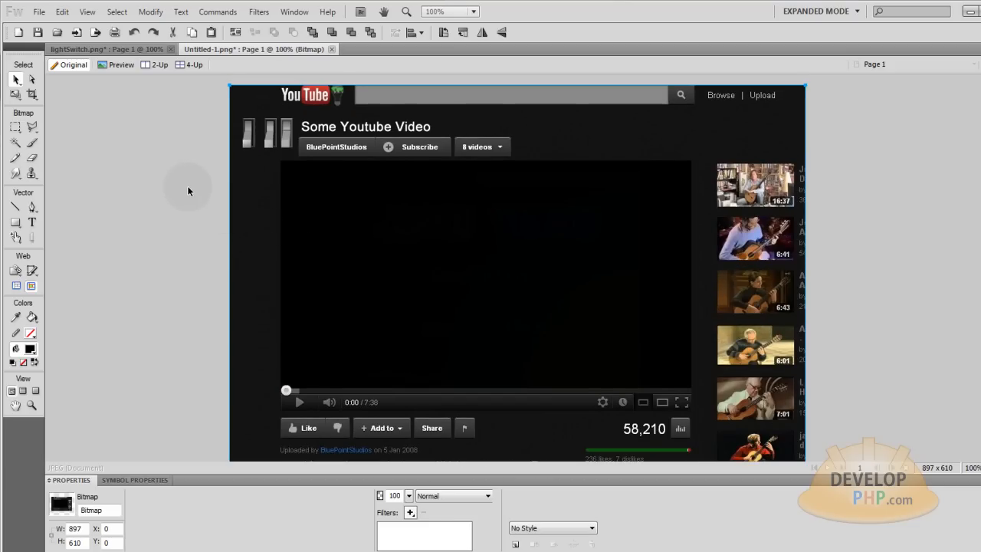
# Step: Flip the pasted small switch vertically to make its opposite on/off position
pyautogui.click(248, 135)
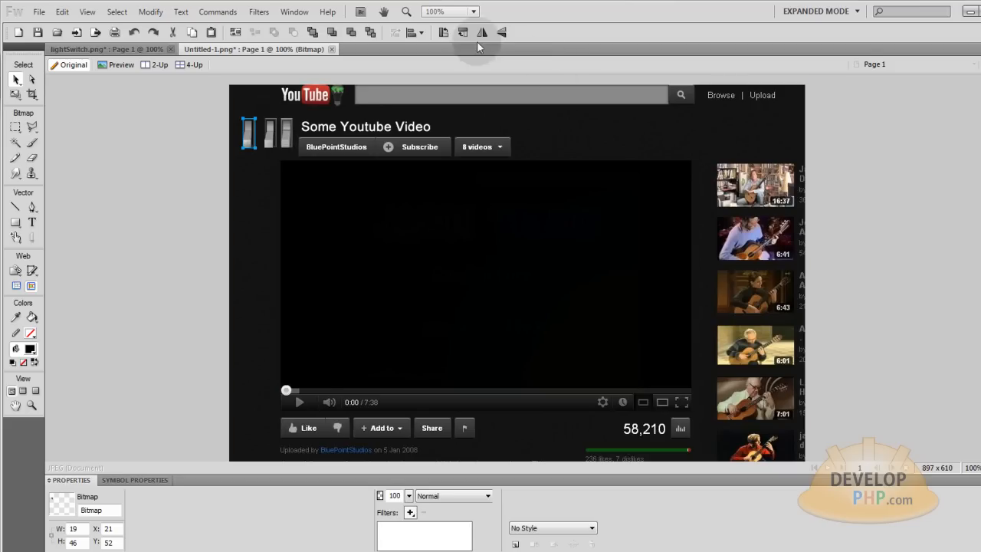
pyautogui.click(190, 188)
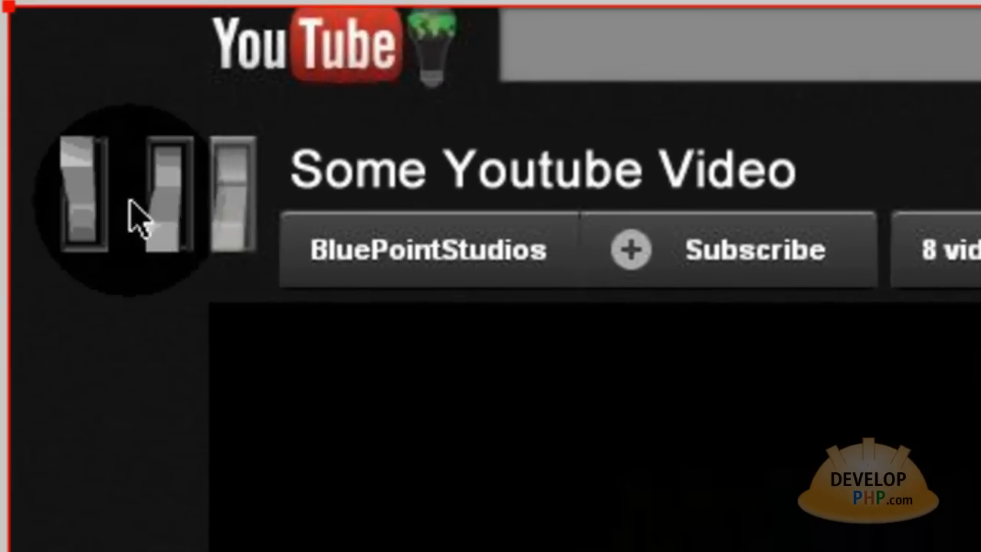
pyautogui.click(165, 213)
pyautogui.click(91, 206)
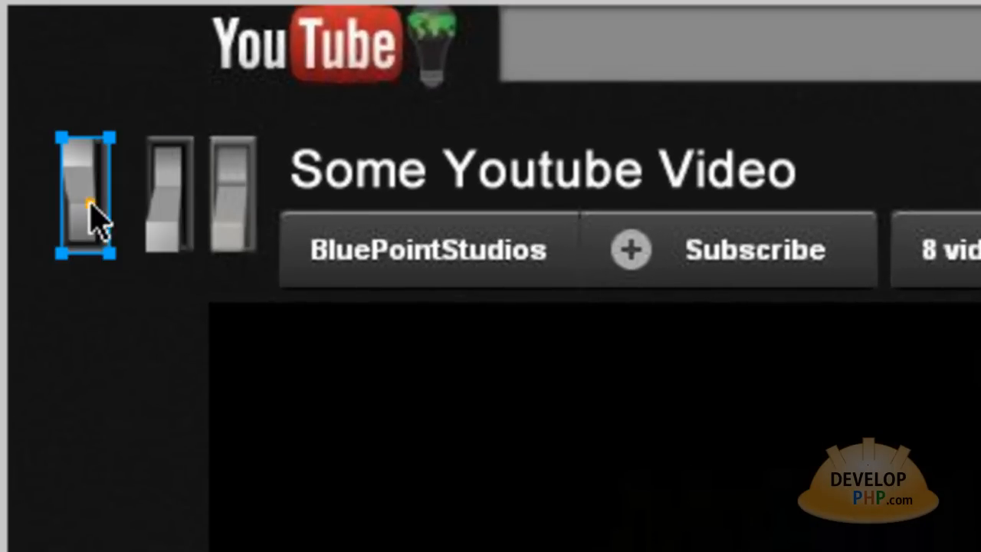
pyautogui.click(3, 230)
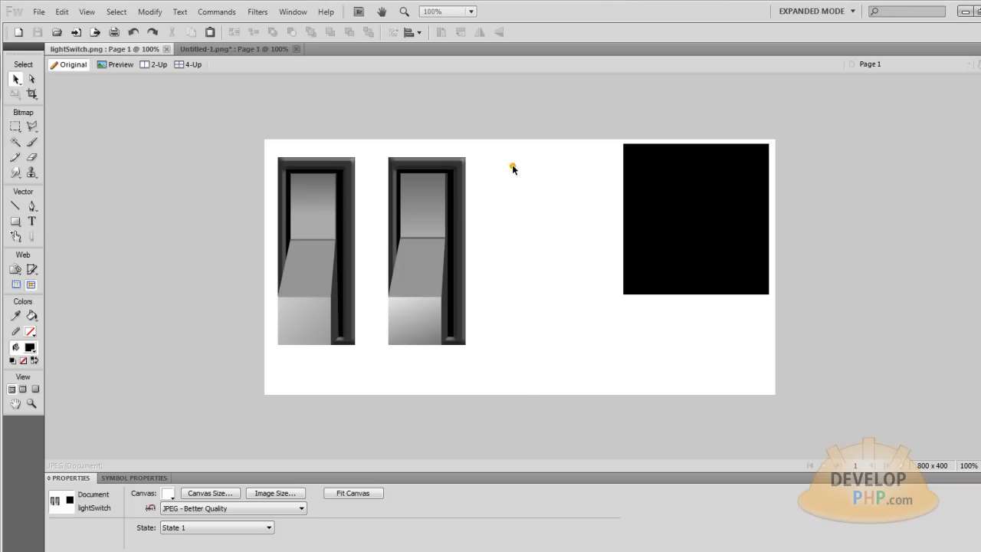
# Step: Examine the layered vector shapes that make up the new switch in lightSwitch.png
pyautogui.click(443, 179)
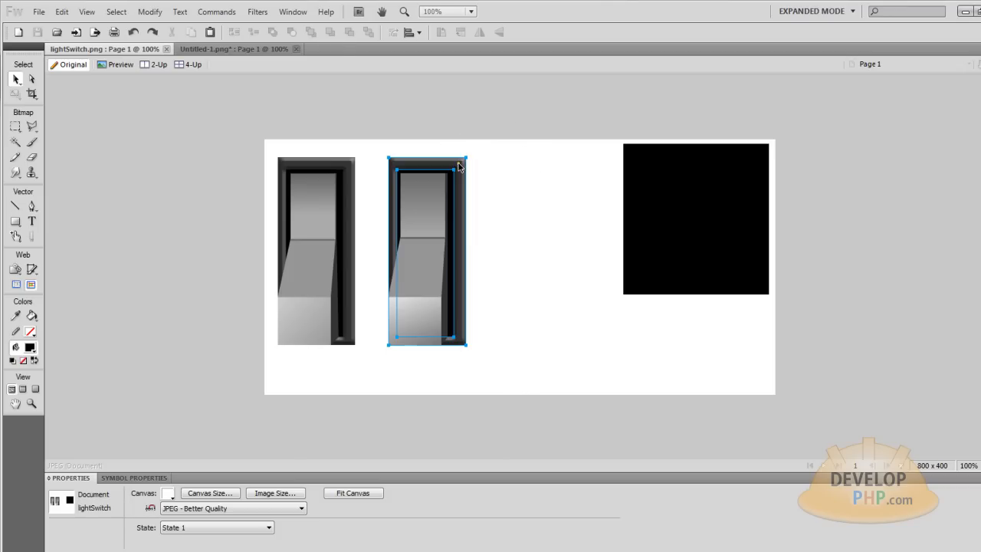
pyautogui.click(512, 195)
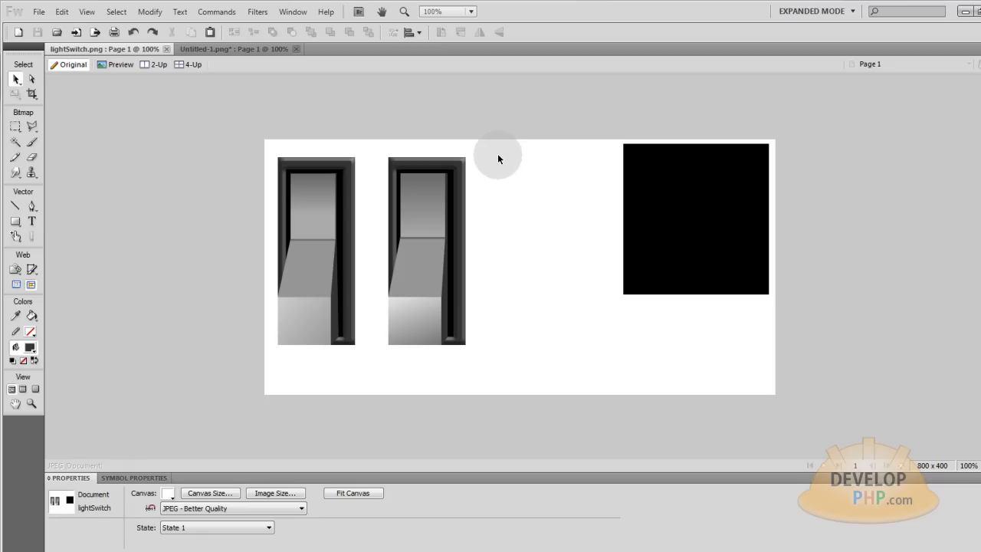
pyautogui.moveTo(504, 143); pyautogui.dragTo(371, 375)
pyautogui.click(522, 200)
# Step: Compare the flipped small switch with the unflipped one beside it in the Untitled-1.png mockup
pyautogui.click(220, 47)
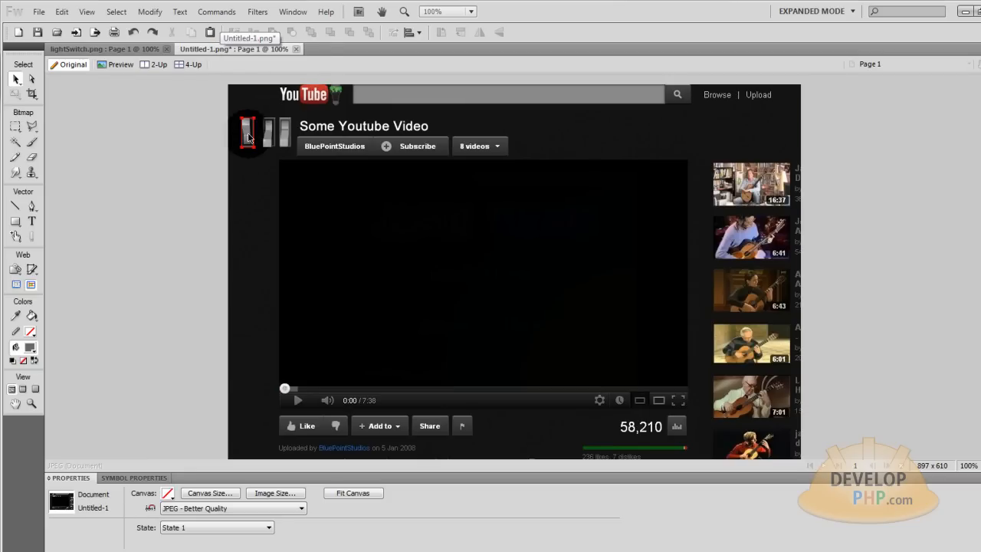
pyautogui.click(248, 138)
pyautogui.hotkey('ctrl', '=')
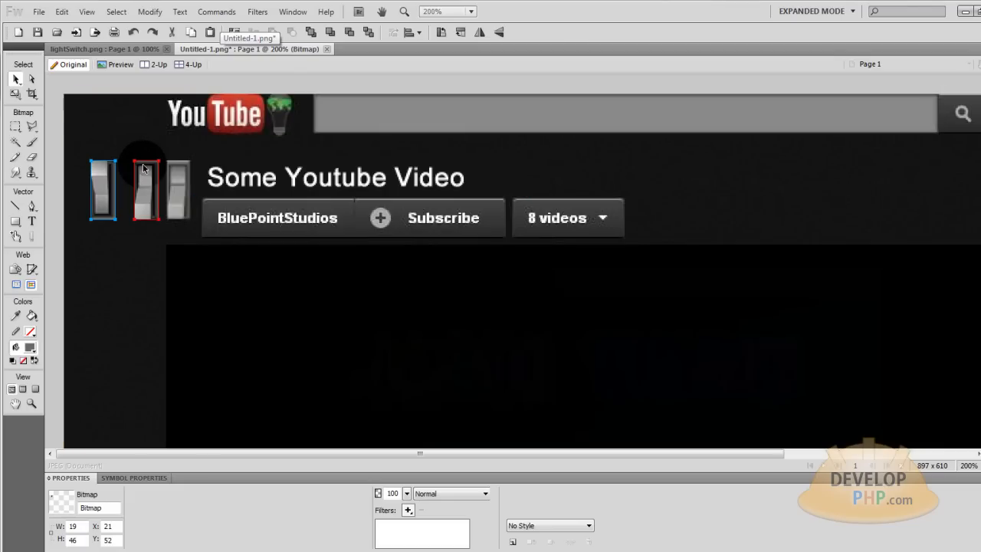
pyautogui.hotkey('ctrl', '-')
pyautogui.click(158, 154)
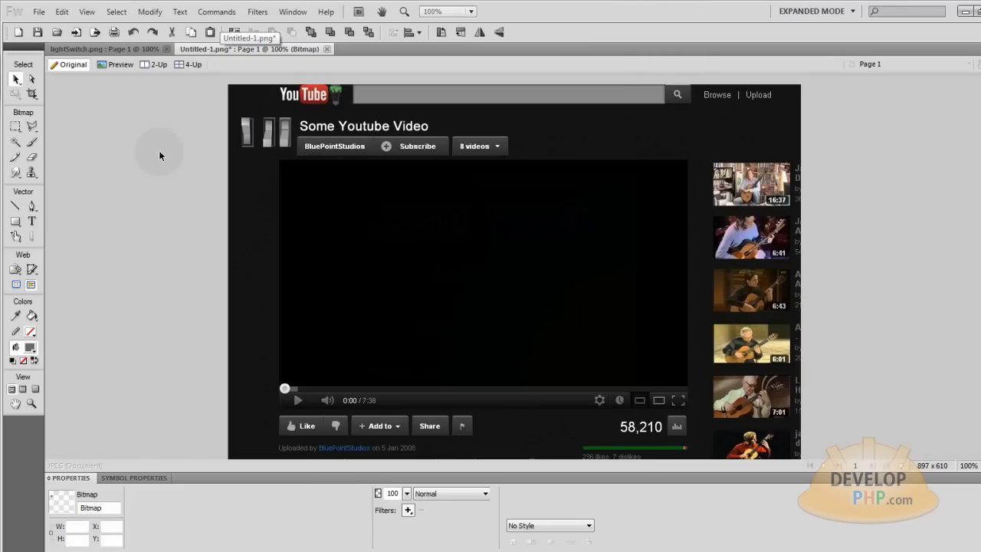
pyautogui.click(245, 134)
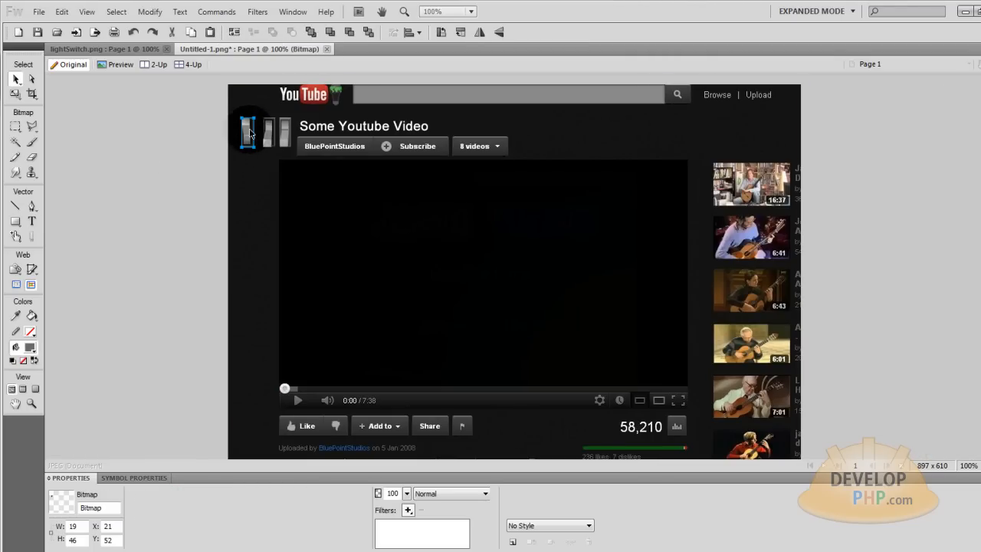
pyautogui.click(271, 131)
# Step: Toggle the mockup's outermost small switch between its two positions by flipping it vertically
pyautogui.click(247, 132)
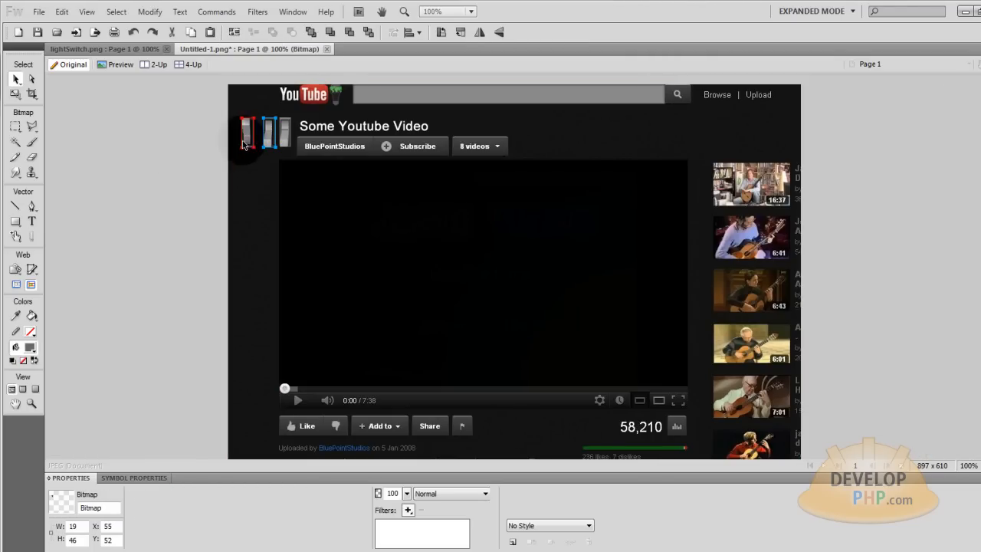
pyautogui.click(500, 34)
pyautogui.click(142, 149)
pyautogui.click(246, 131)
pyautogui.click(171, 192)
# Step: Cut the flipped small switch from the mockup and paste it into a new transparent 19 × 46 px document at 72 pixels/inch
pyautogui.click(249, 129)
pyautogui.click(191, 96)
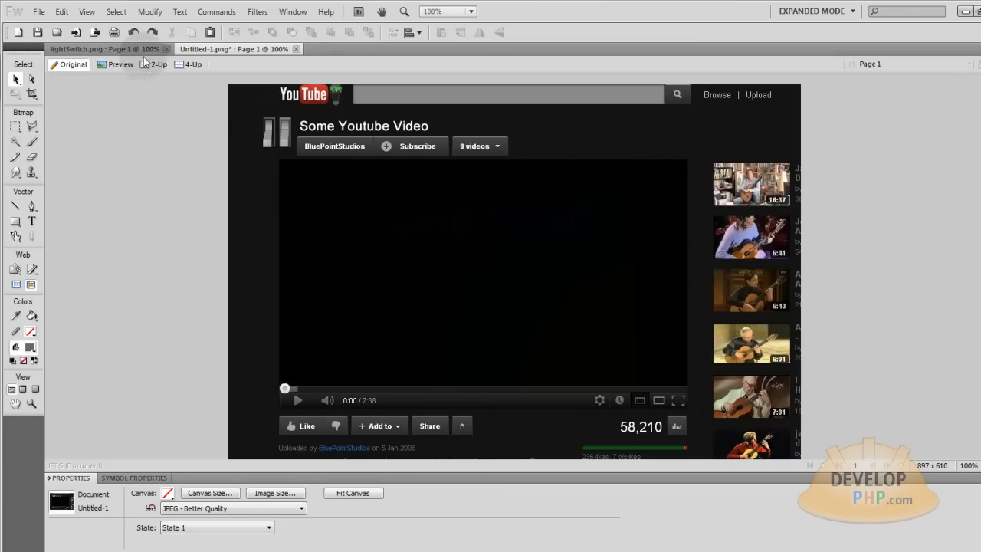
pyautogui.click(40, 12)
pyautogui.click(58, 26)
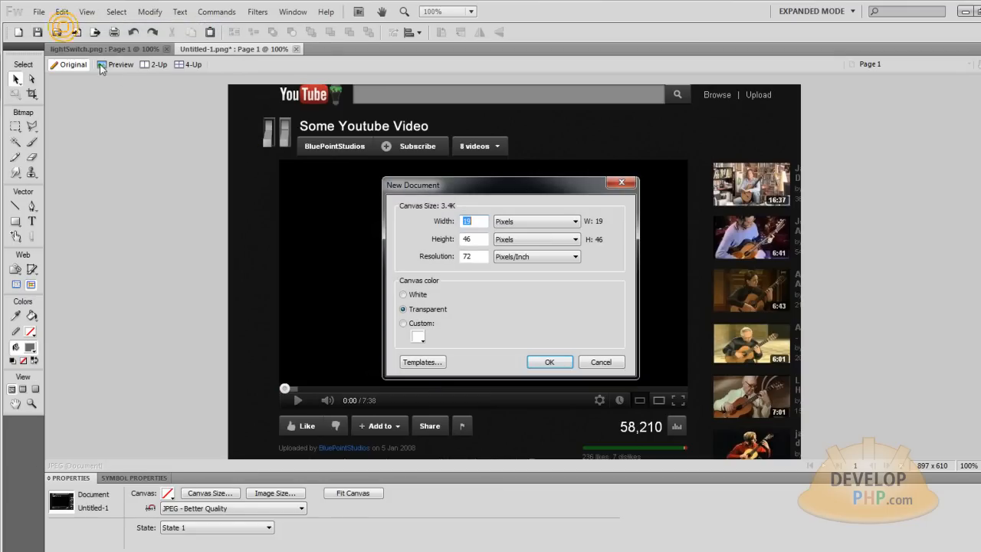
pyautogui.click(554, 363)
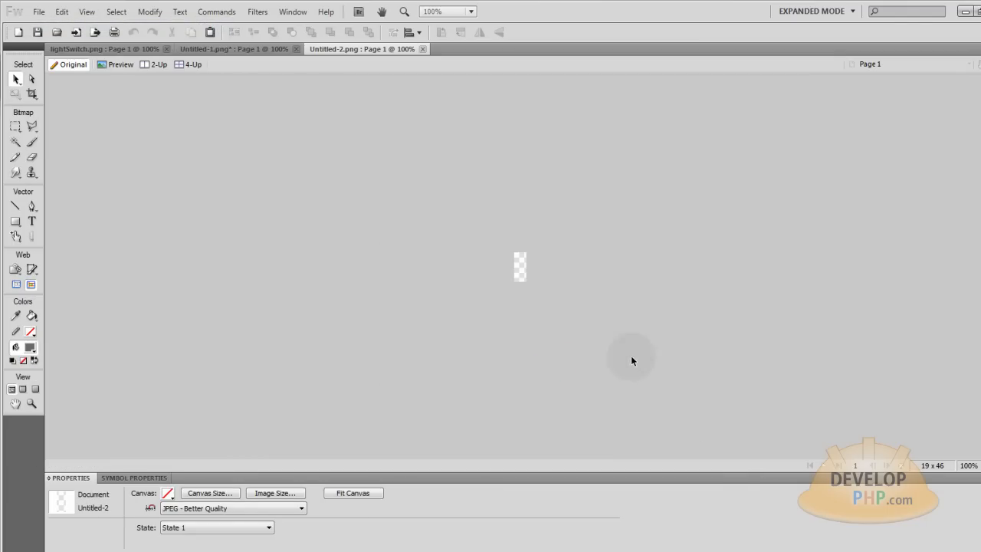
pyautogui.hotkey('ctrl', 'v')
pyautogui.click(460, 333)
pyautogui.click(365, 494)
pyautogui.click(410, 334)
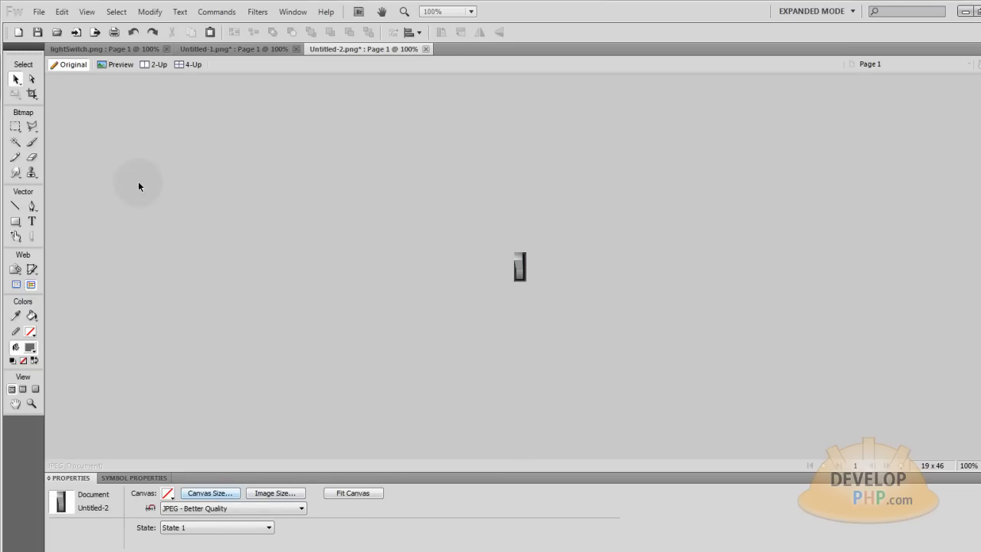
# Step: Run the Export Wizard with the option to select an export format, and continue to the image preview
pyautogui.click(38, 12)
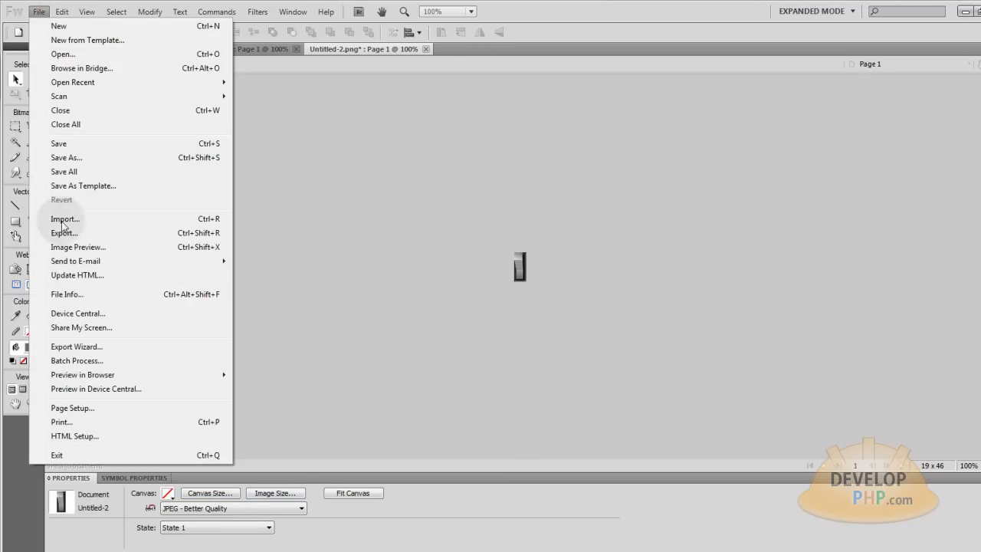
pyautogui.click(76, 349)
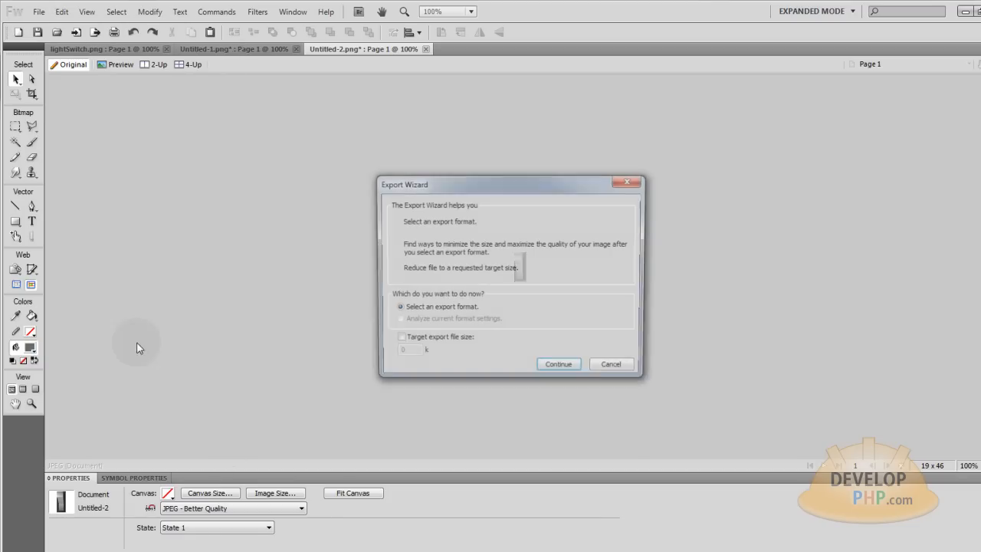
pyautogui.click(566, 368)
pyautogui.click(567, 338)
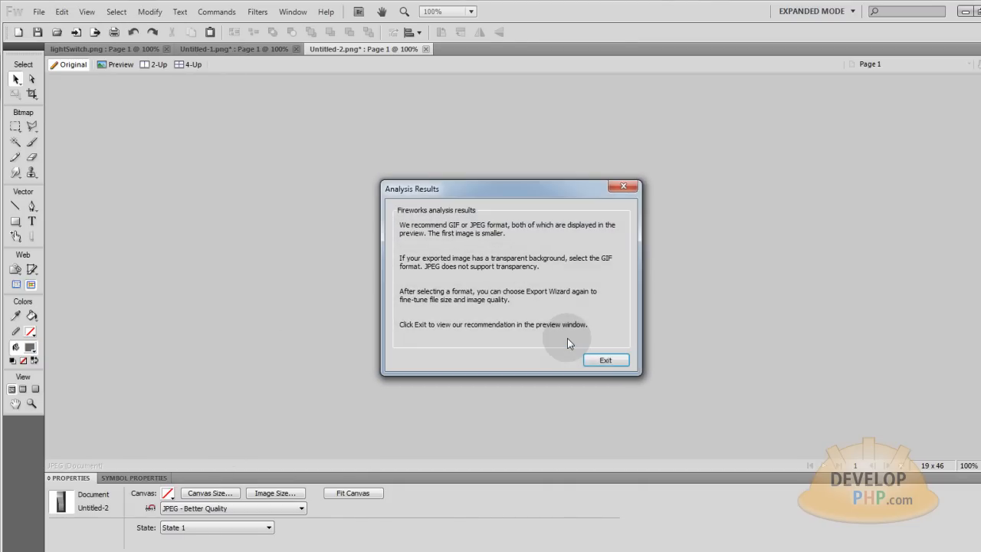
pyautogui.click(602, 361)
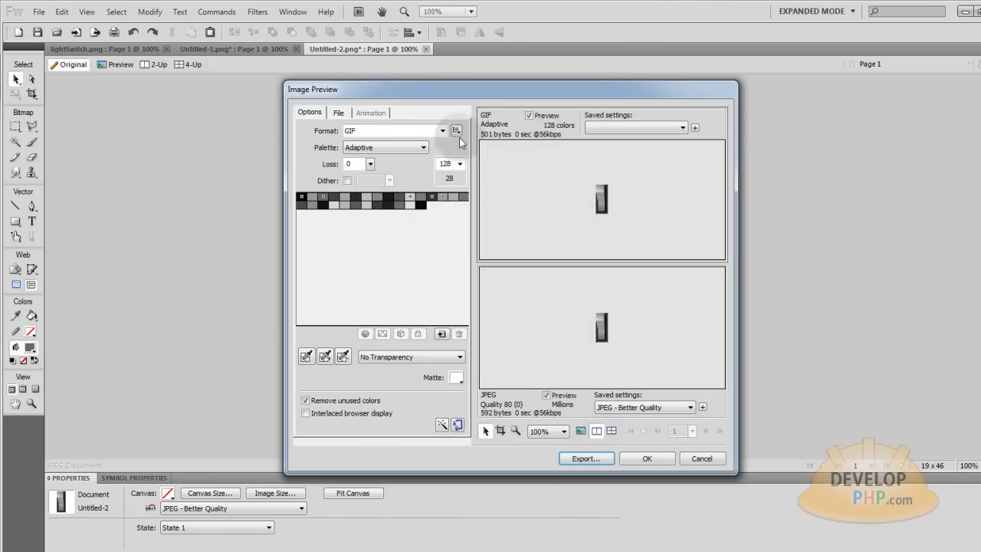
# Step: Try PNG 32 as the export format in the image preview
pyautogui.click(444, 131)
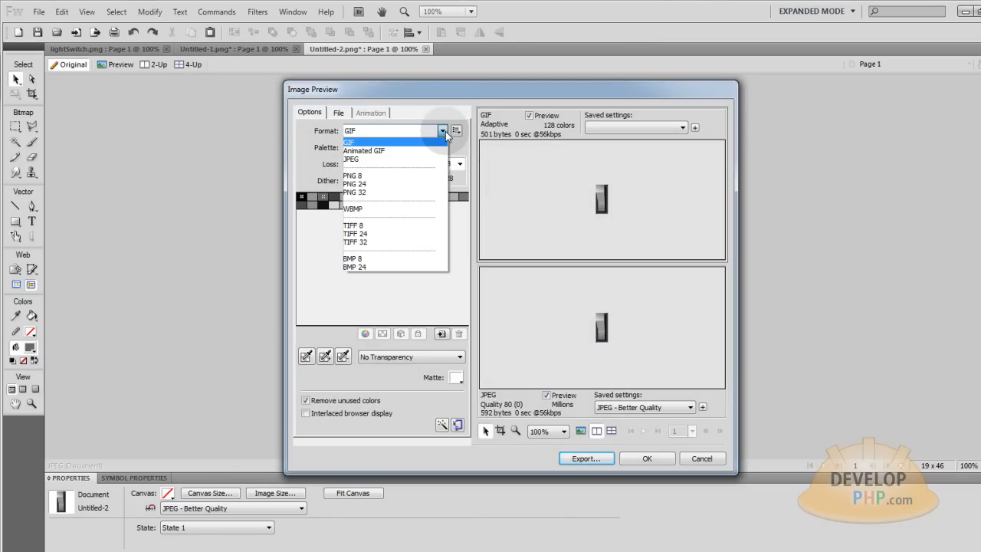
pyautogui.click(393, 192)
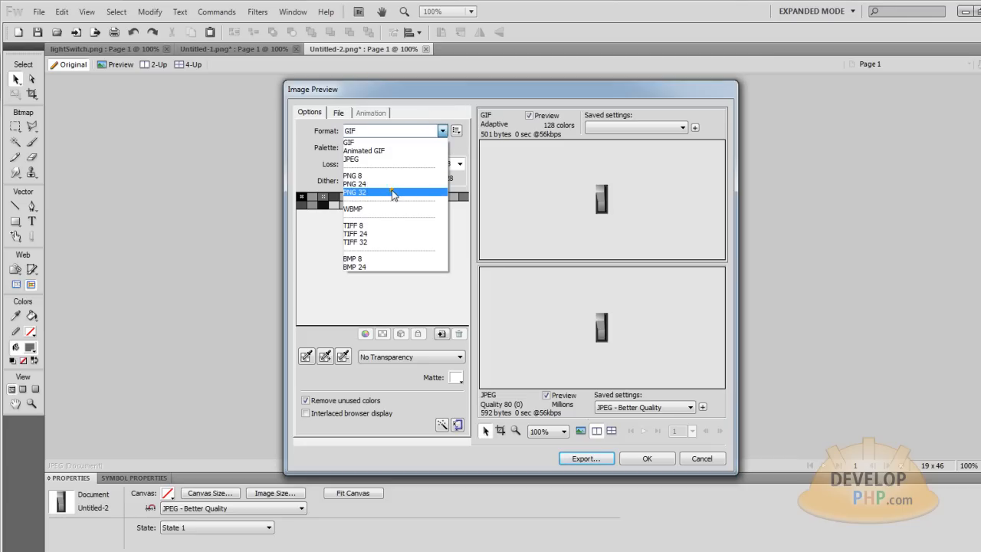
pyautogui.click(393, 192)
# Step: Set the export format to JPEG with quality 90
pyautogui.click(441, 131)
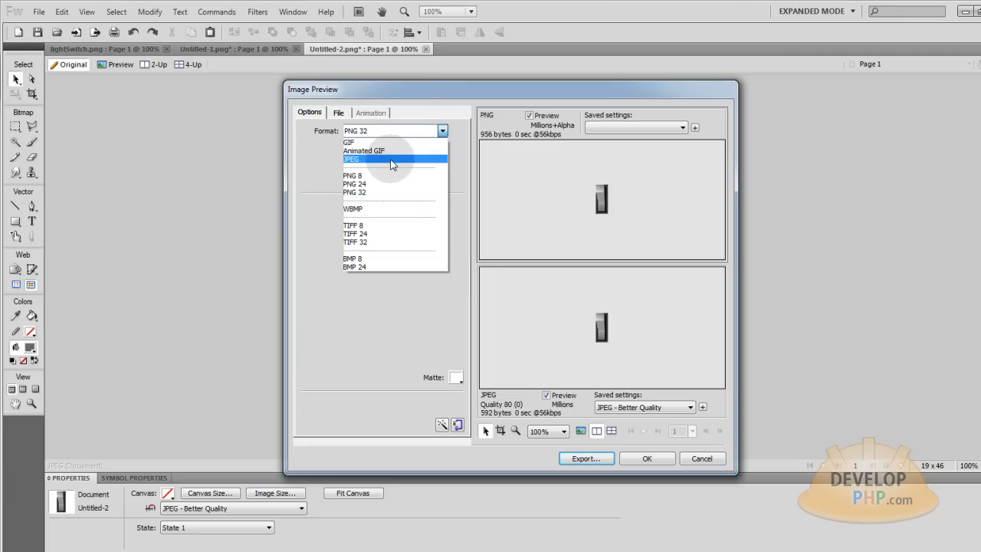
pyautogui.click(383, 160)
pyautogui.moveTo(370, 148); pyautogui.dragTo(372, 138)
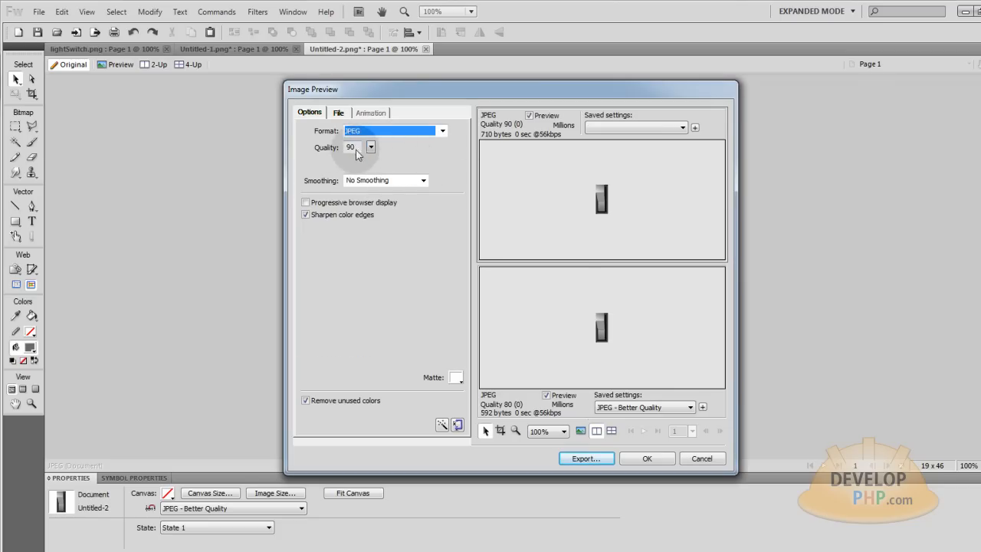
# Step: Start exporting the JPEG, create a new folder named images inside ExampleWebsite, and open it
pyautogui.click(586, 458)
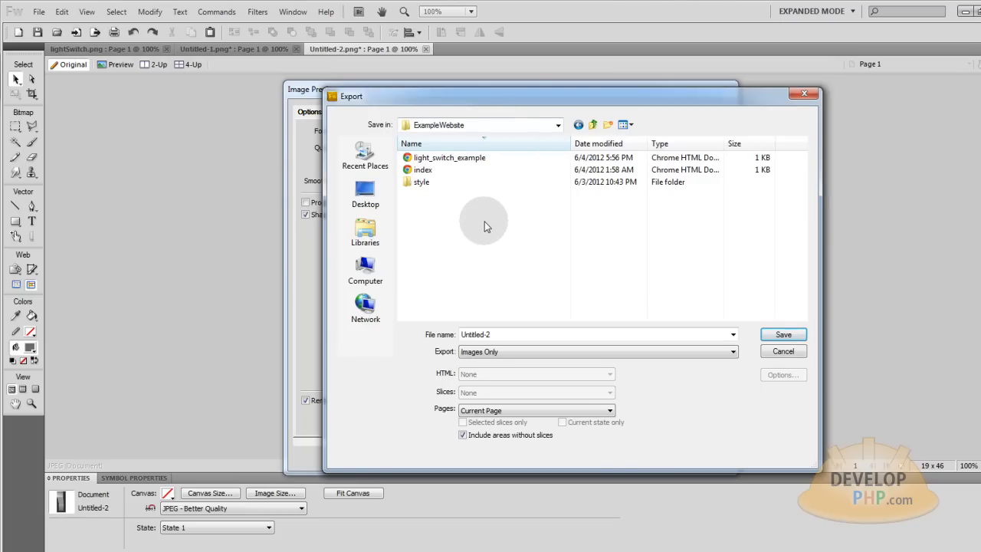
pyautogui.click(614, 123)
pyautogui.write('ima')
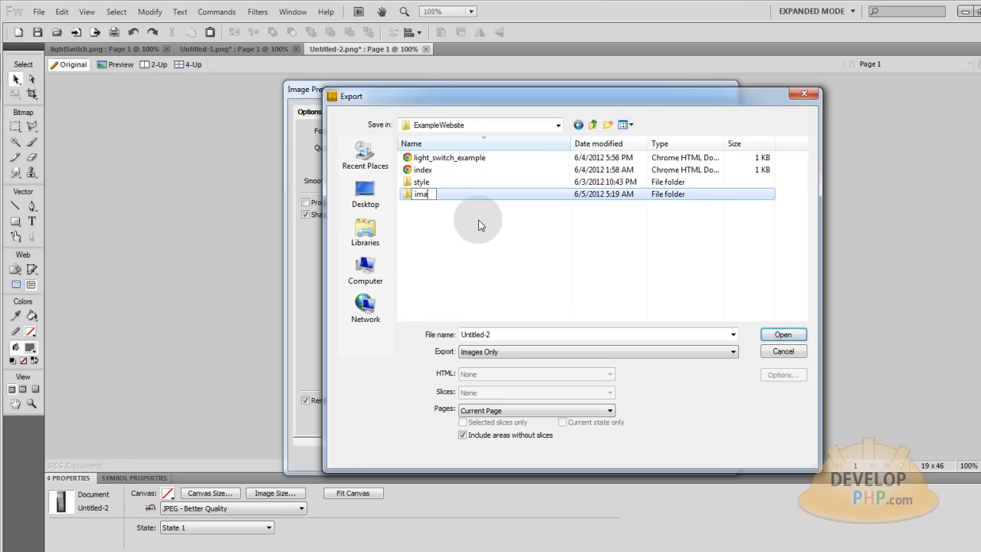
pyautogui.write('ges')
pyautogui.press('Return')
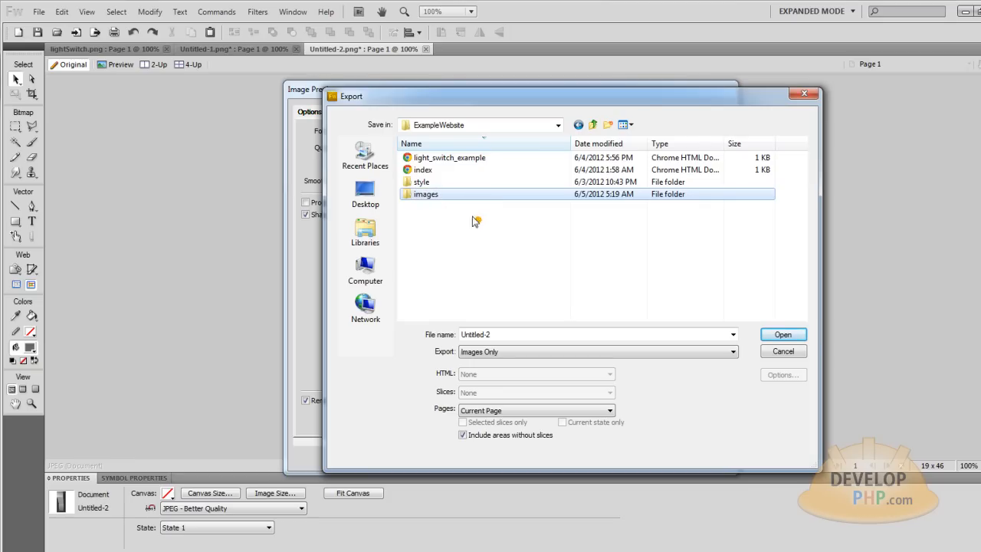
pyautogui.doubleClick(429, 197)
# Step: Name the exported file light_switch_up and save it in the images folder as images only
pyautogui.click(499, 331)
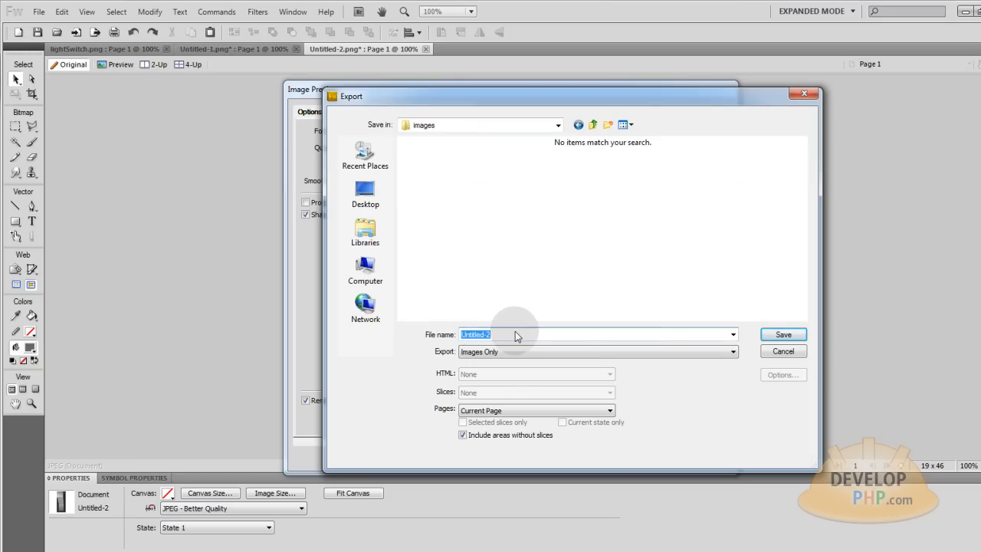
pyautogui.write('light_switch_')
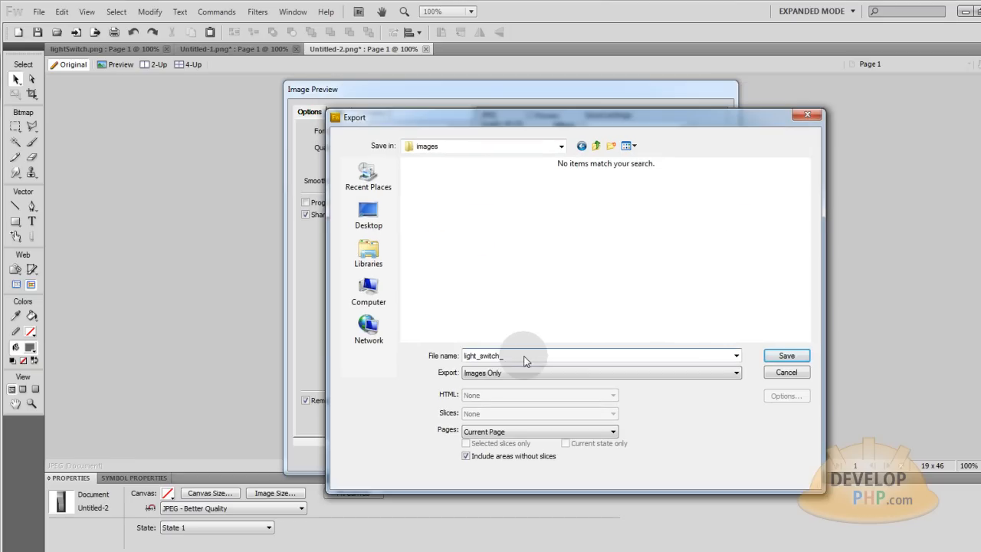
pyautogui.click(788, 356)
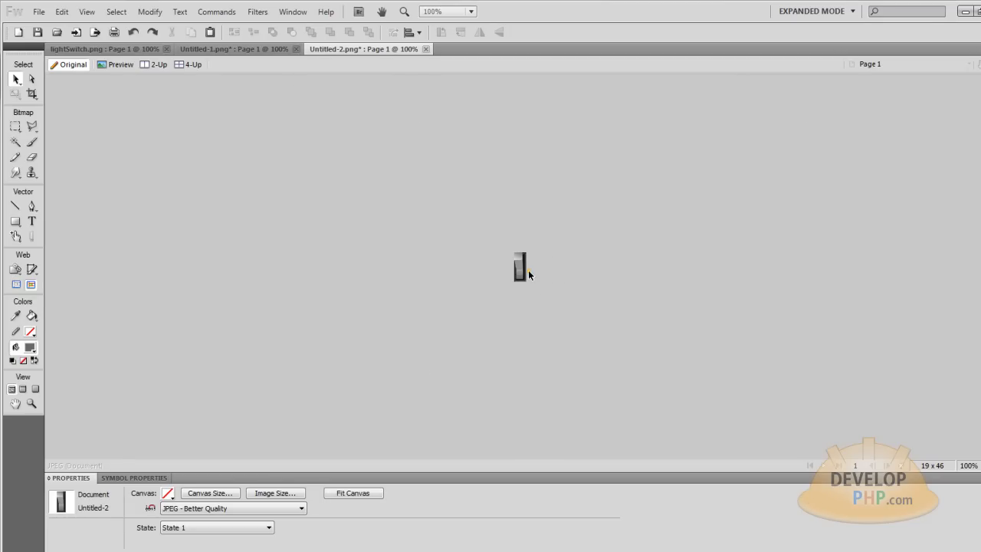
# Step: Flip the small switch bitmap vertically in the 19 × 46 px document and deselect it
pyautogui.click(525, 269)
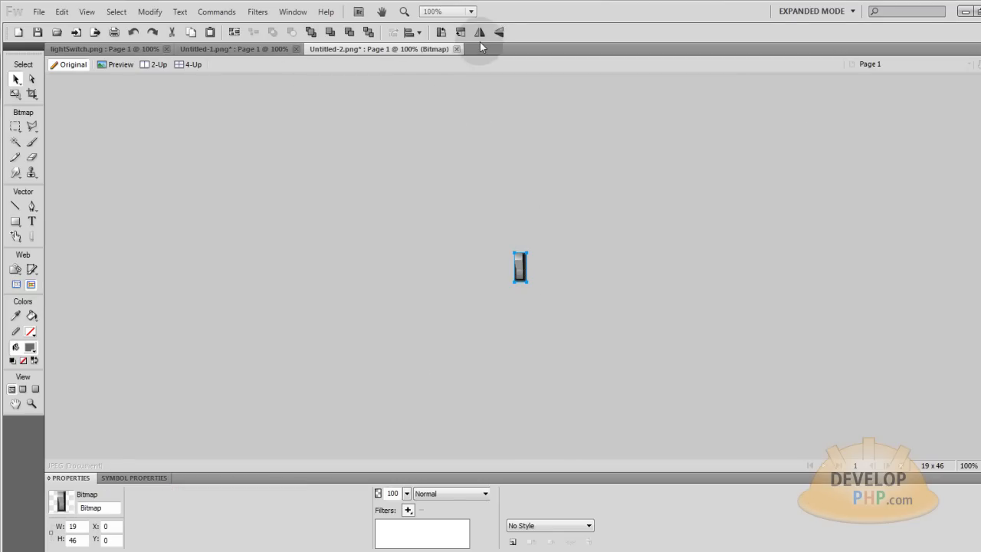
pyautogui.click(501, 33)
pyautogui.click(557, 210)
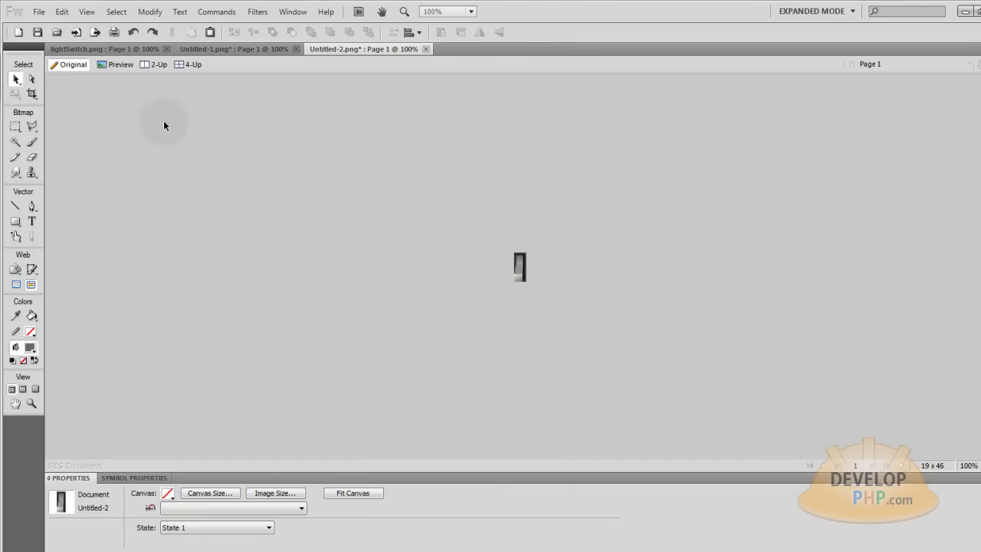
# Step: Run the Export Wizard on the flipped switch with the option to select an export format, and continue to the image preview
pyautogui.click(39, 11)
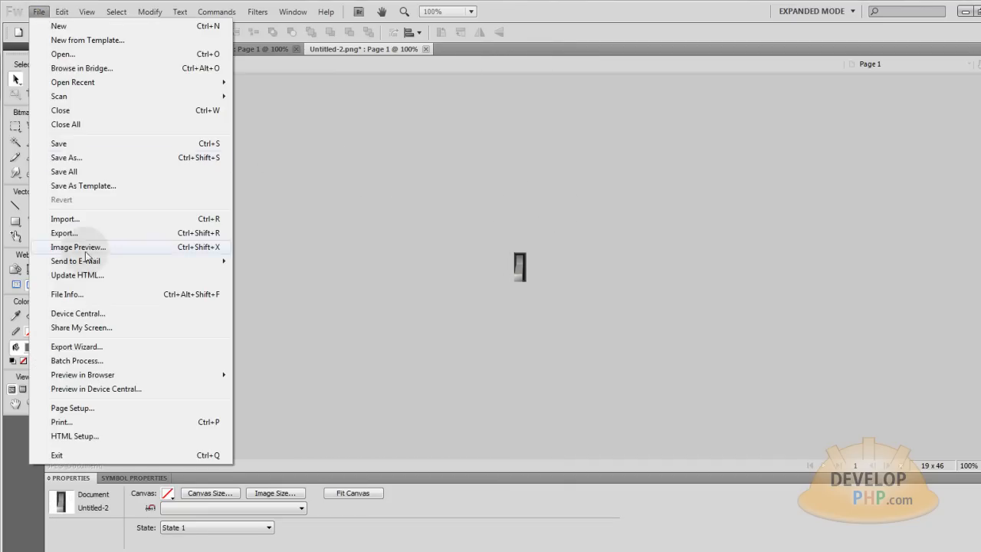
pyautogui.click(83, 348)
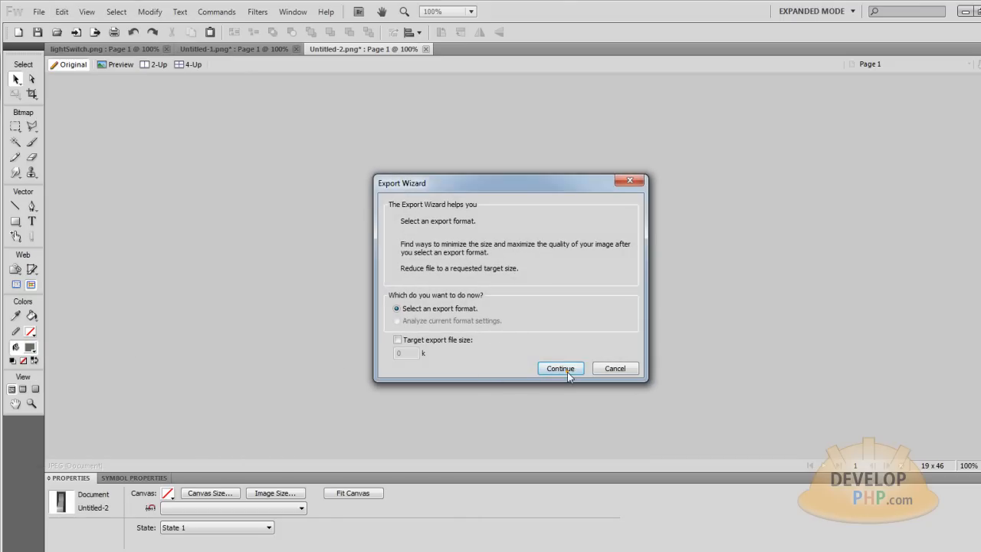
pyautogui.click(567, 372)
pyautogui.click(565, 337)
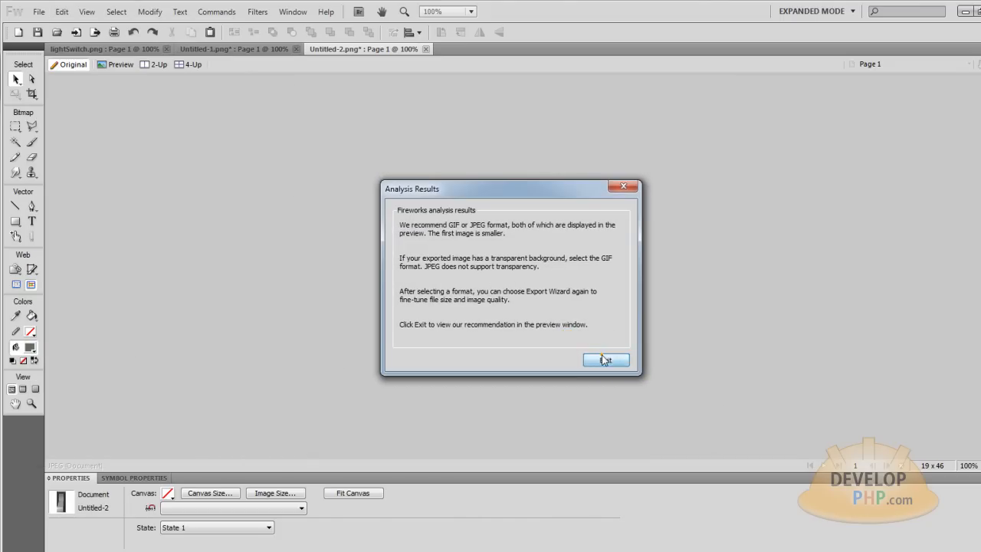
pyautogui.click(605, 360)
# Step: Choose the JPEG version in the image preview and set its quality to 90
pyautogui.click(442, 130)
pyautogui.click(502, 175)
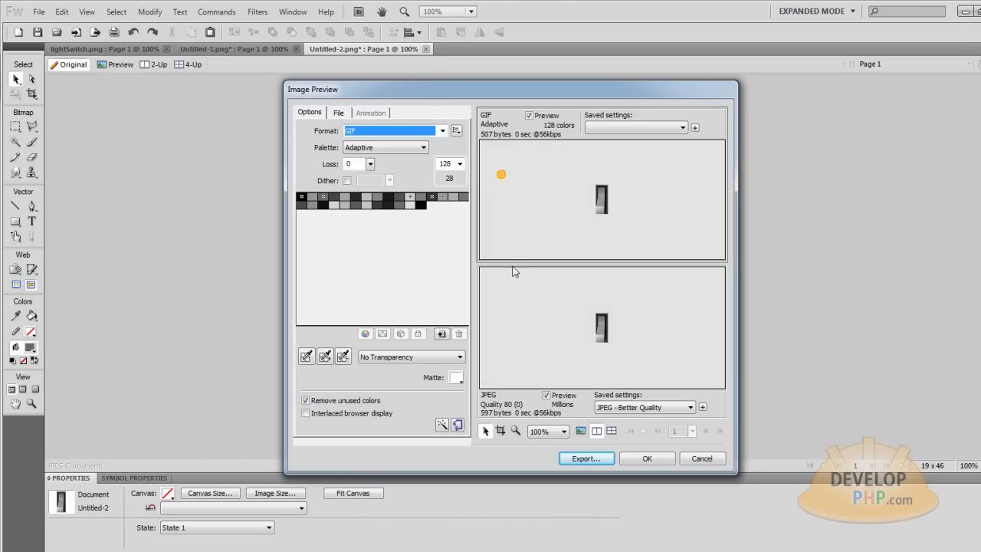
pyautogui.click(520, 351)
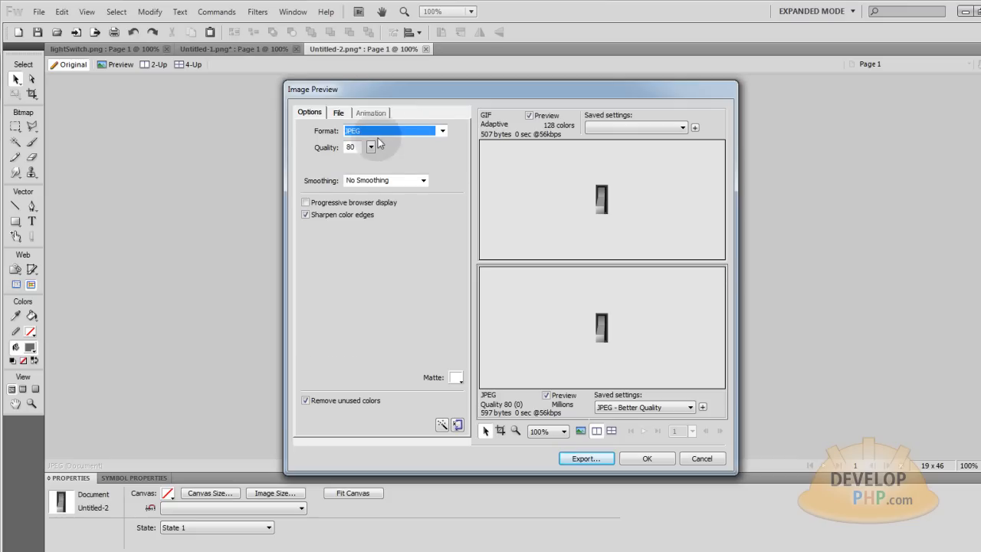
pyautogui.moveTo(371, 146); pyautogui.dragTo(374, 145)
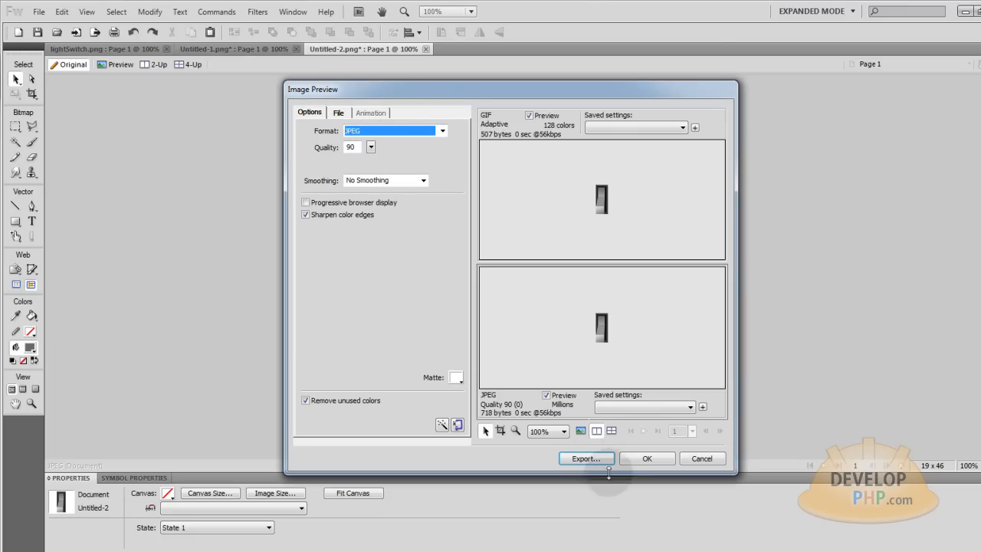
# Step: Export the flipped switch to the images folder under the file name light_switch_down
pyautogui.click(587, 458)
pyautogui.click(534, 355)
pyautogui.press('BackSpace')
pyautogui.press('BackSpace')
pyautogui.write('down')
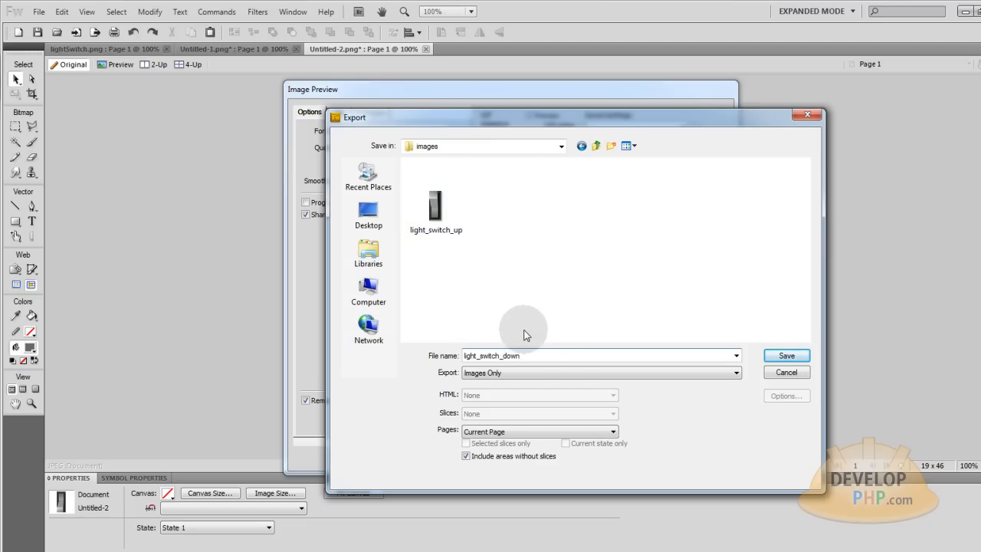
pyautogui.click(779, 357)
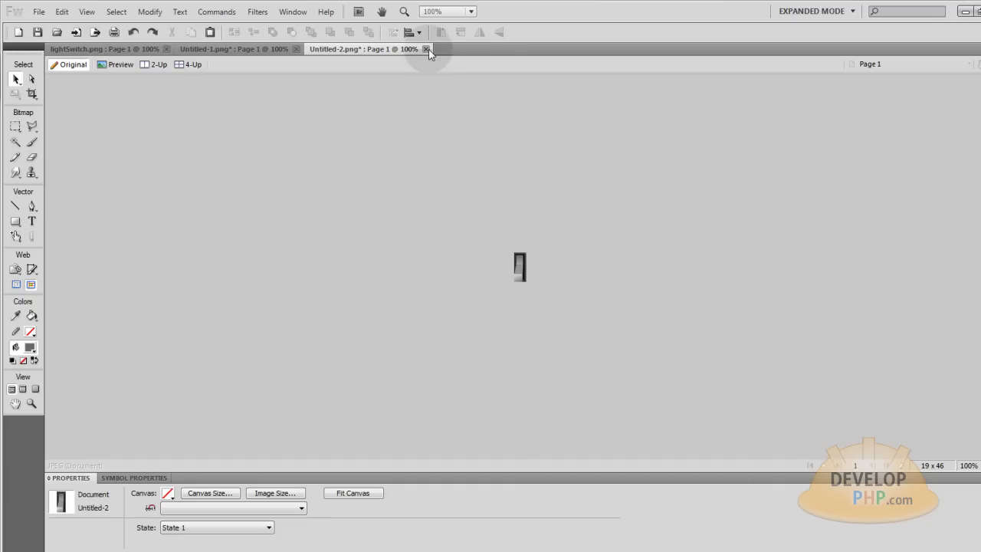
# Step: Close the Untitled-2 document without saving its changes, and bring up the lightSwitch.png document
pyautogui.click(426, 48)
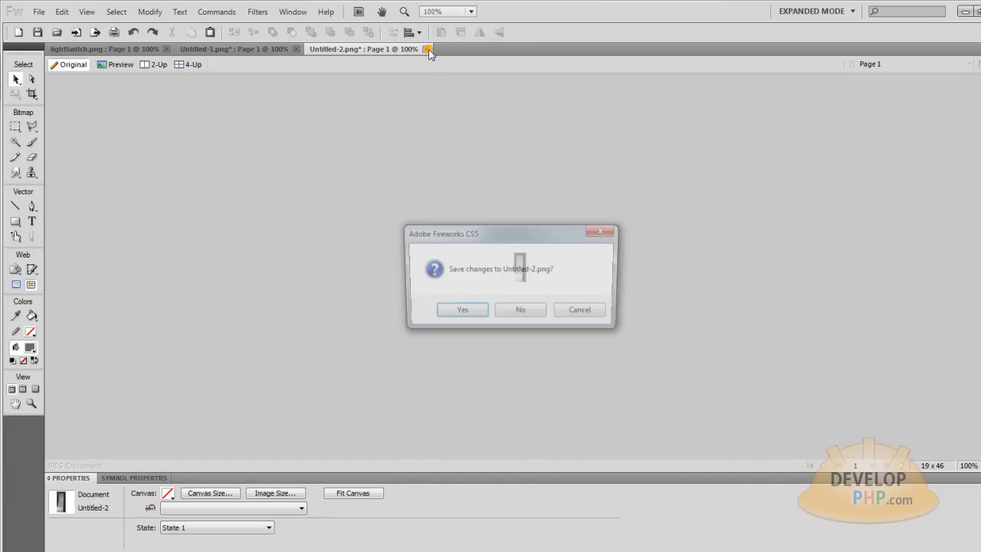
pyautogui.click(519, 311)
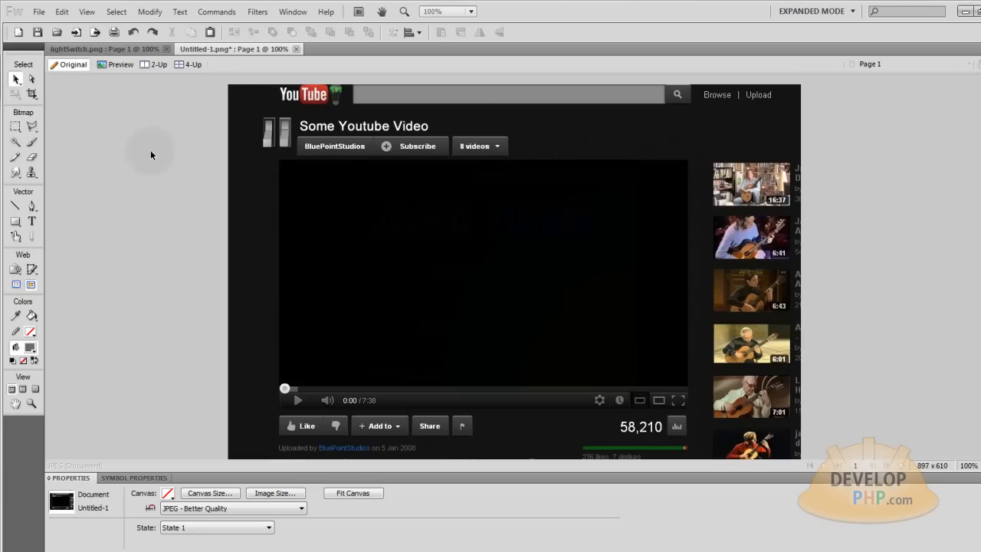
pyautogui.click(117, 50)
pyautogui.click(225, 187)
pyautogui.click(215, 150)
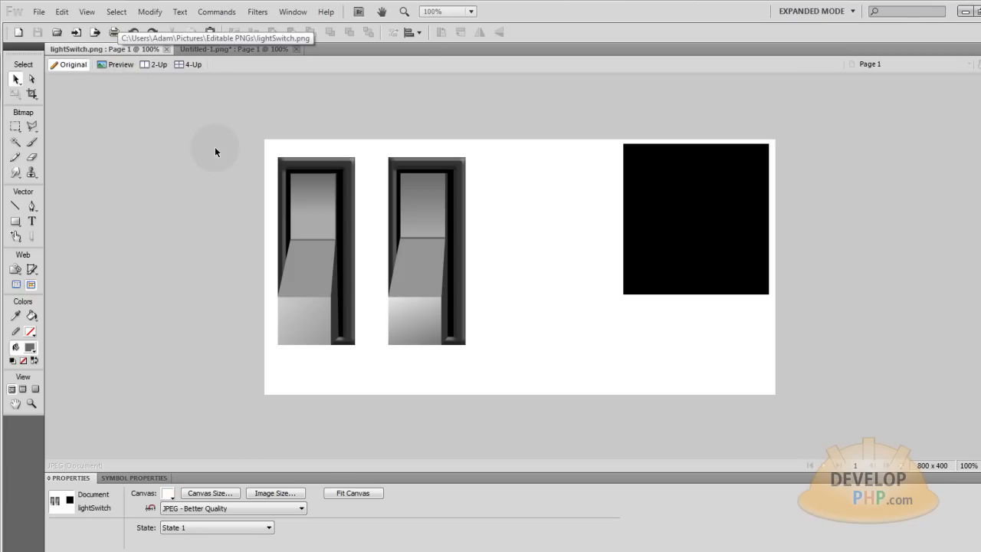
# Step: Return to the web page mockup and examine the two small light switches beside the video title up close
pyautogui.click(238, 49)
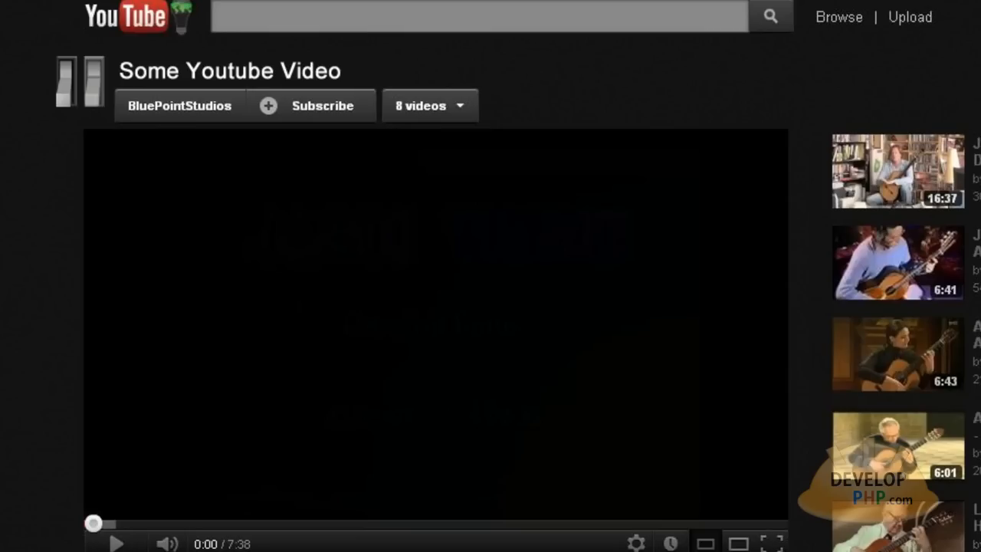
pyautogui.click(65, 95)
pyautogui.hotkey('ctrl', '=')
pyautogui.hotkey('ctrl', '=')
pyautogui.hotkey('ctrl', '=')
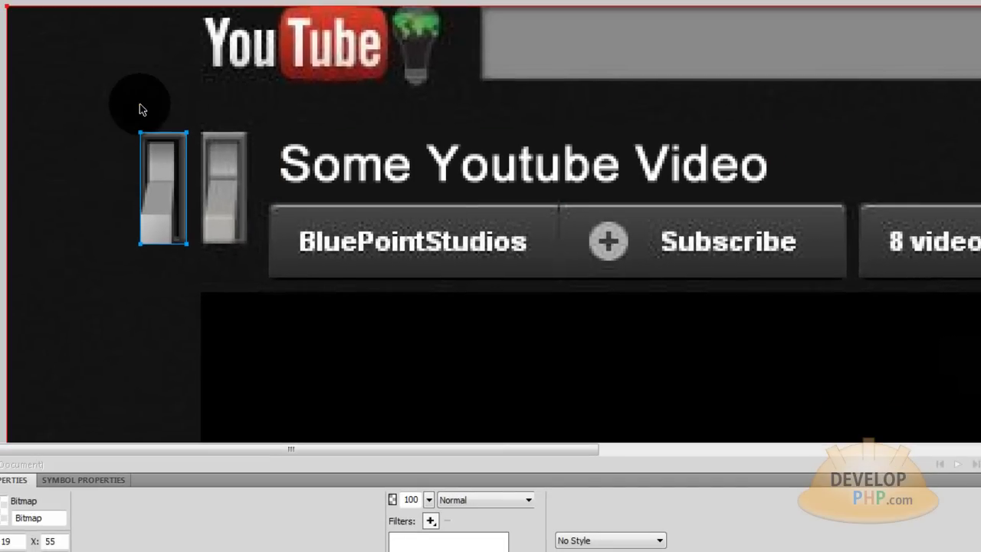
pyautogui.click(140, 106)
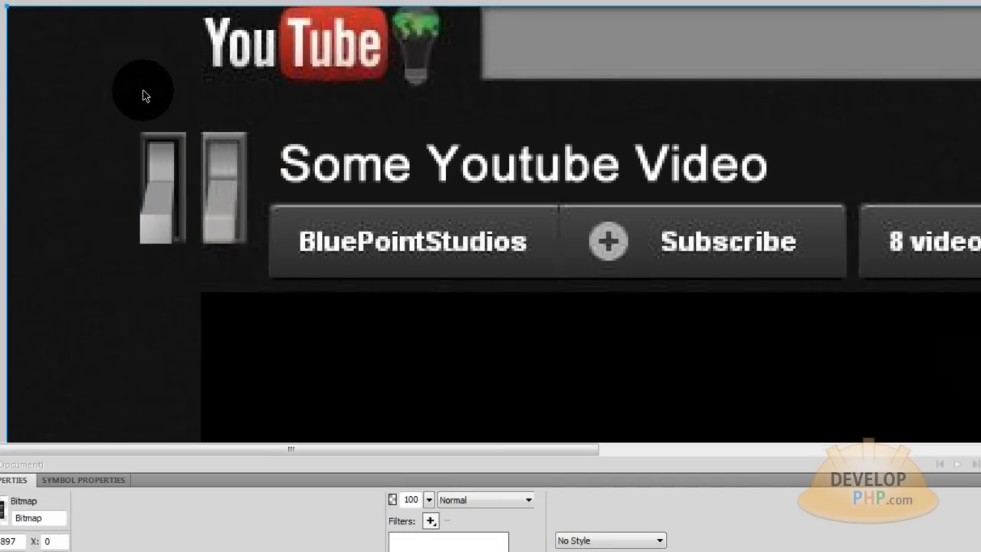
pyautogui.scroll(2, 646, 247)
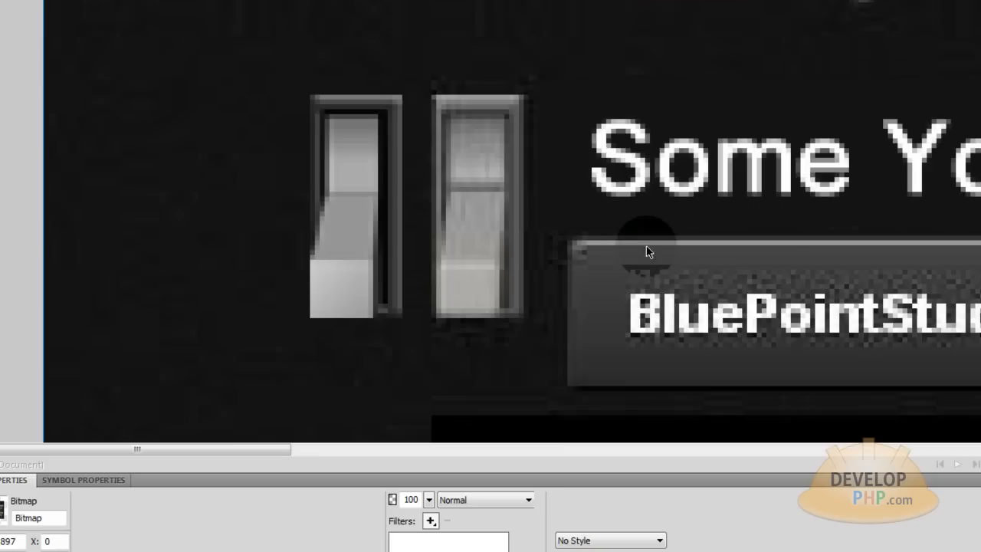
pyautogui.scroll(-5, 624, 227)
pyautogui.scroll(1, 427, 260)
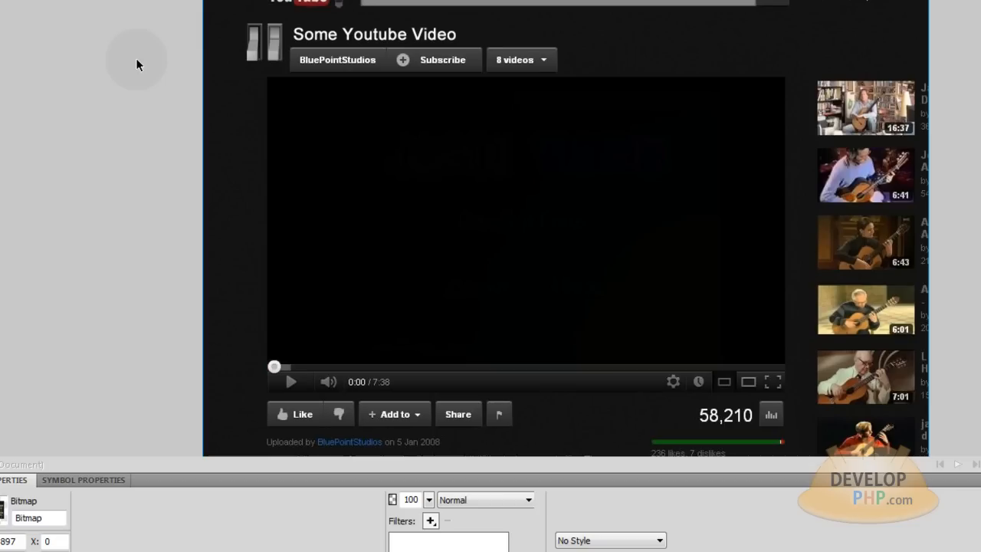
pyautogui.click(255, 42)
pyautogui.click(160, 99)
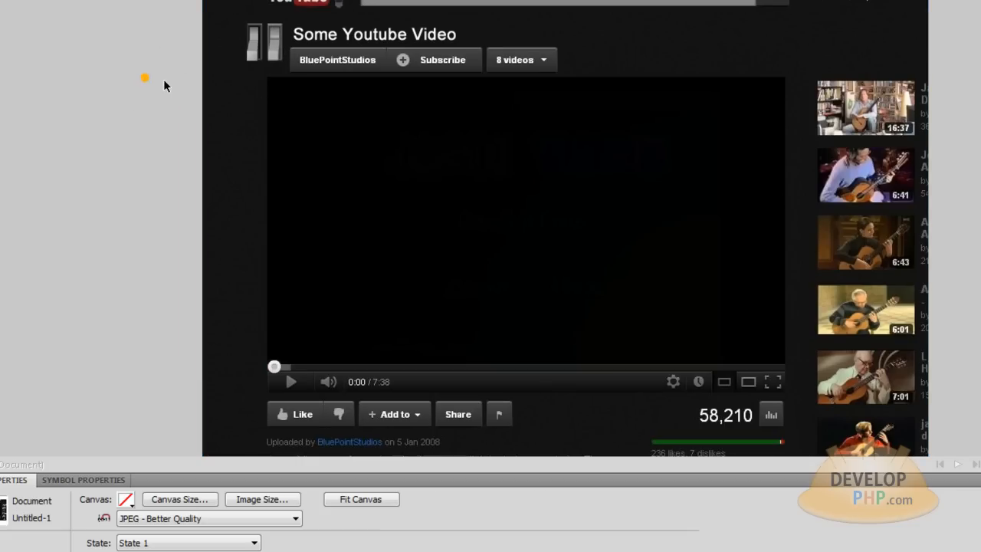